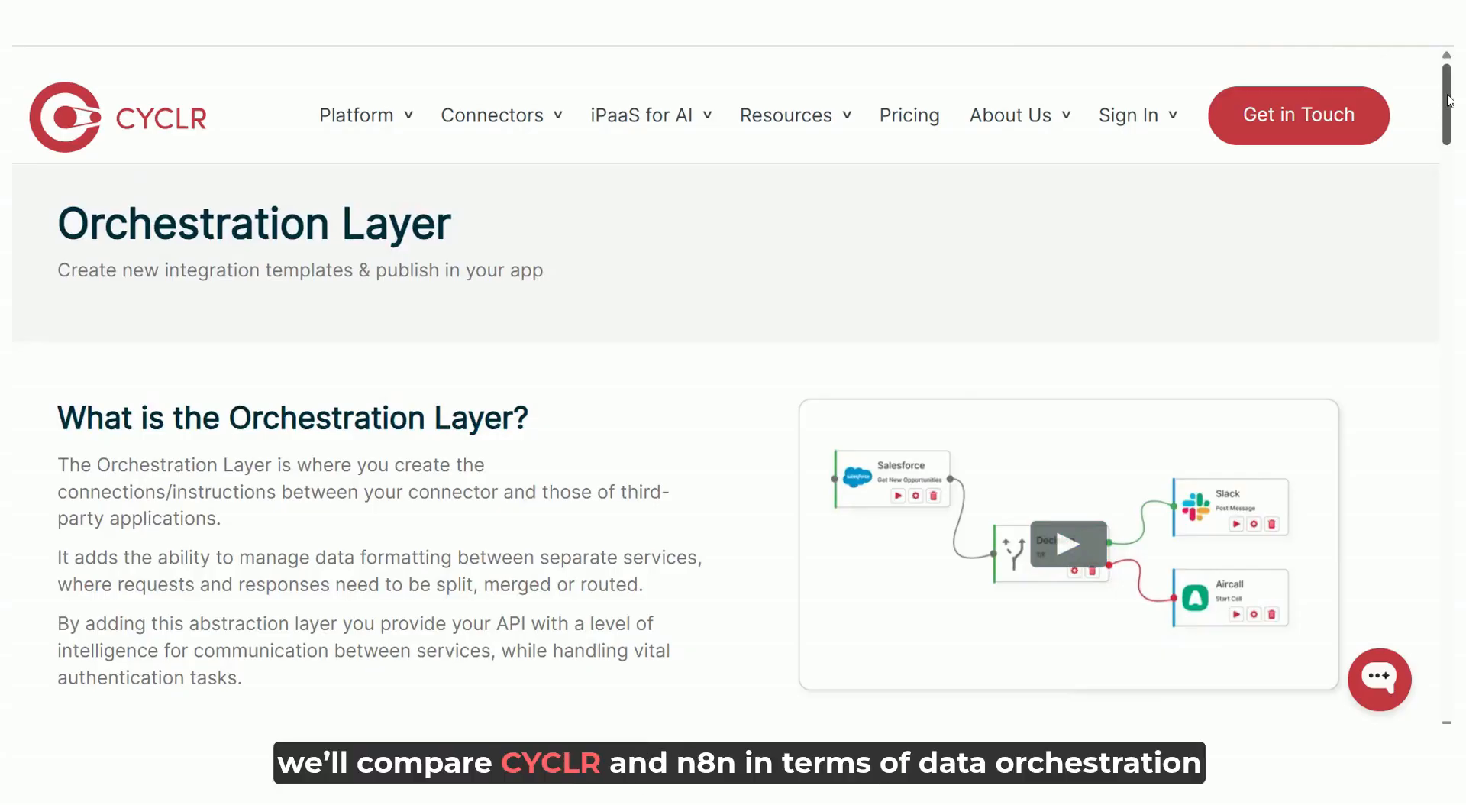
left_click_drag(1449, 100, 1437, 186)
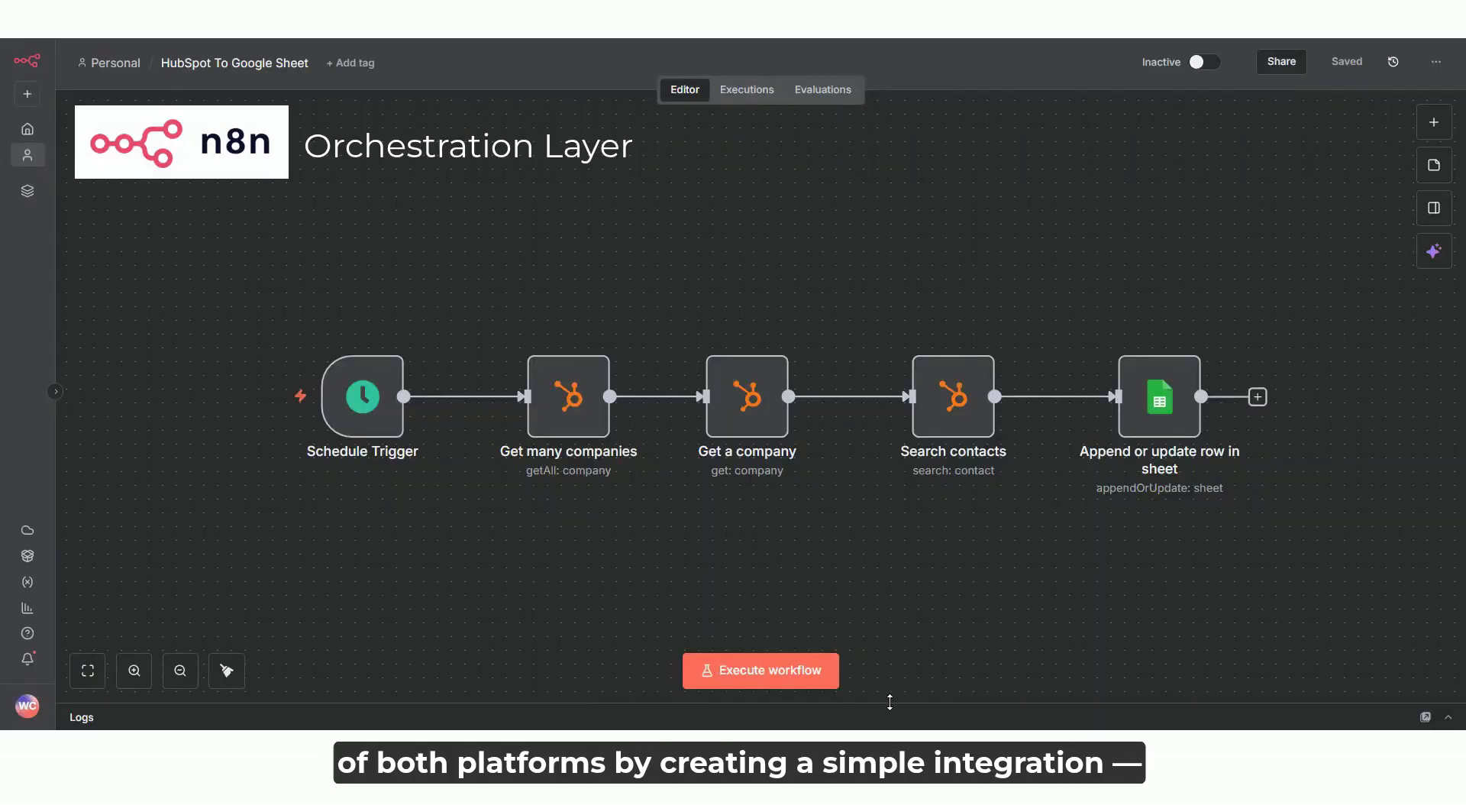
left_click(804, 672)
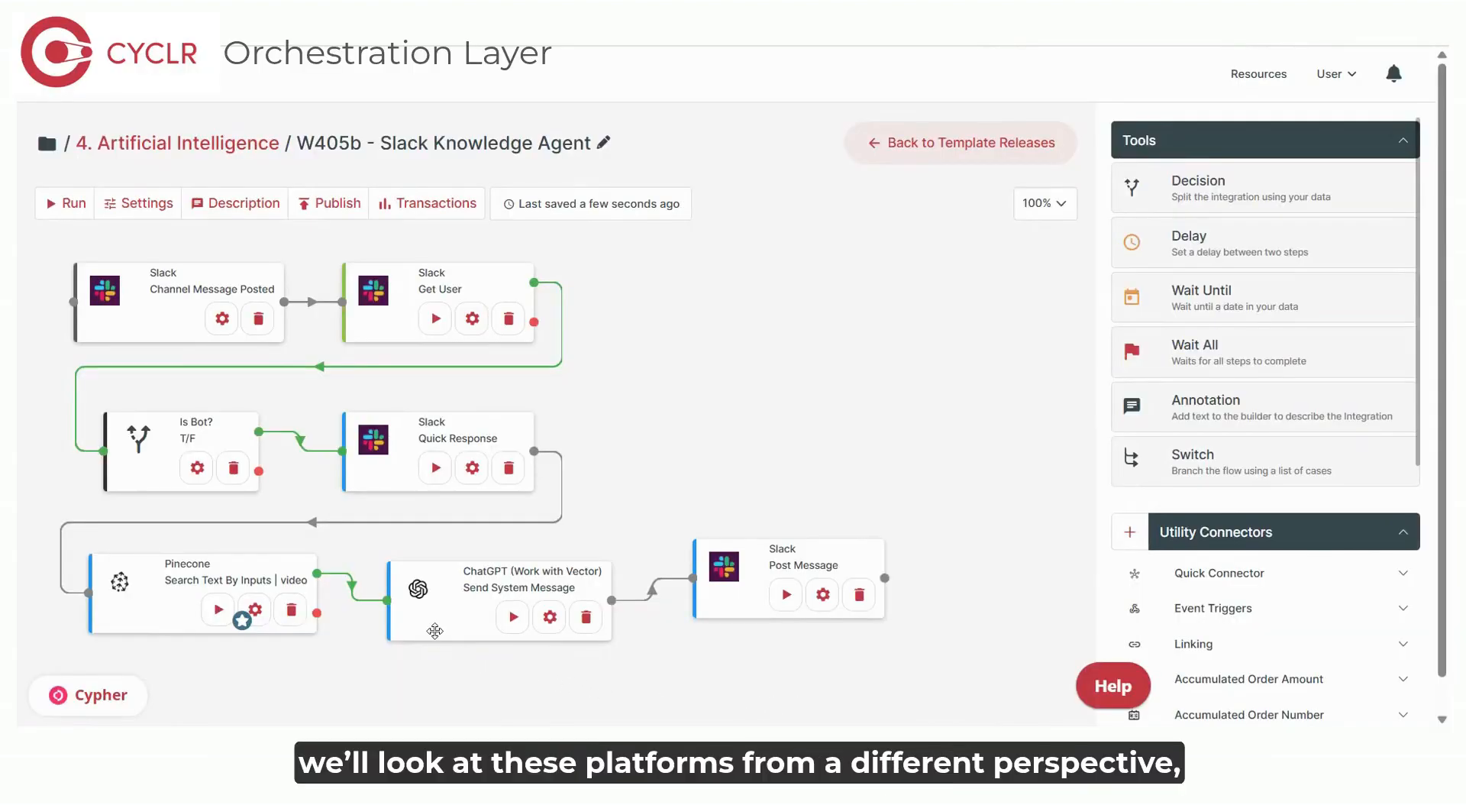
left_click_drag(436, 630, 437, 638)
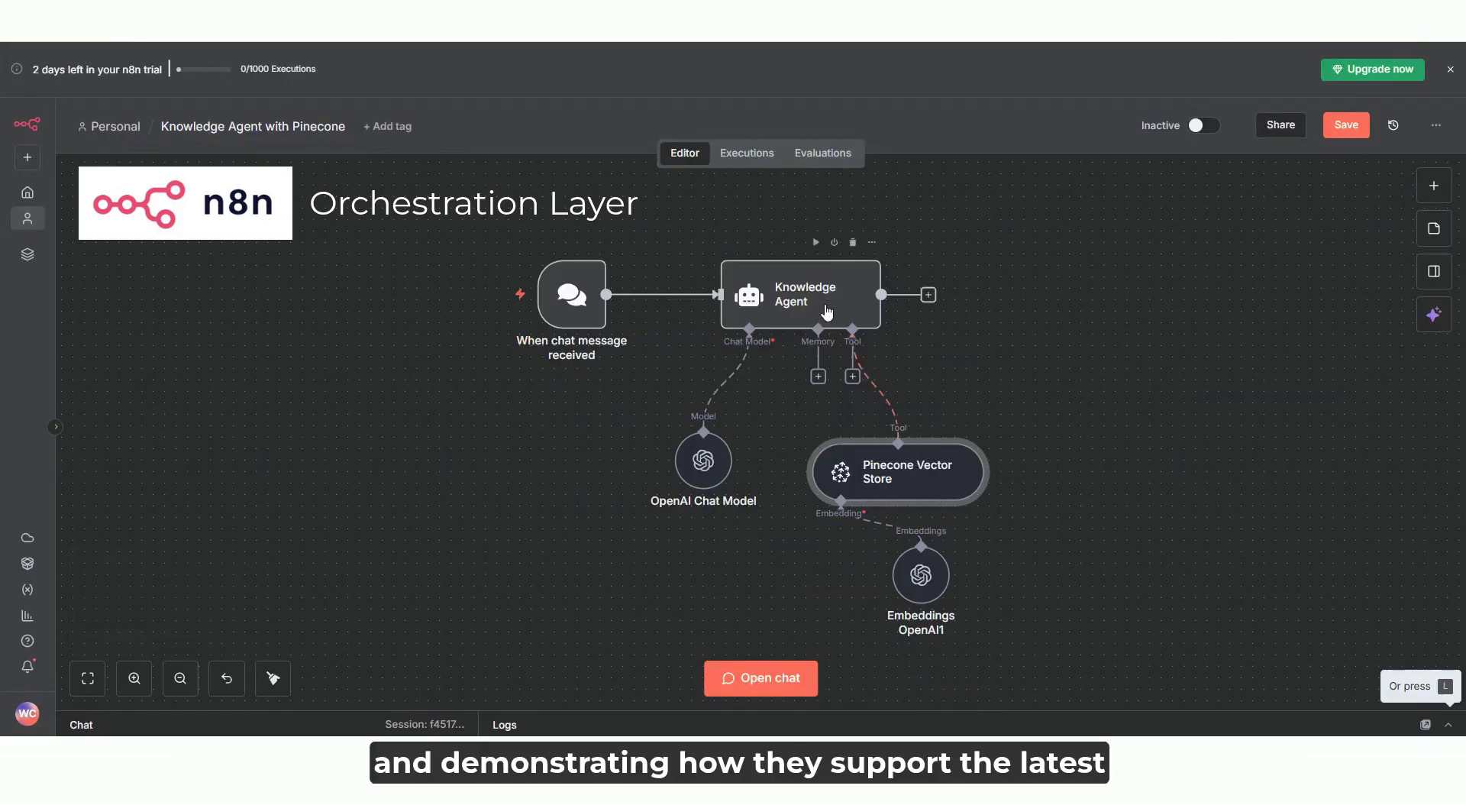
left_click_drag(830, 310, 836, 304)
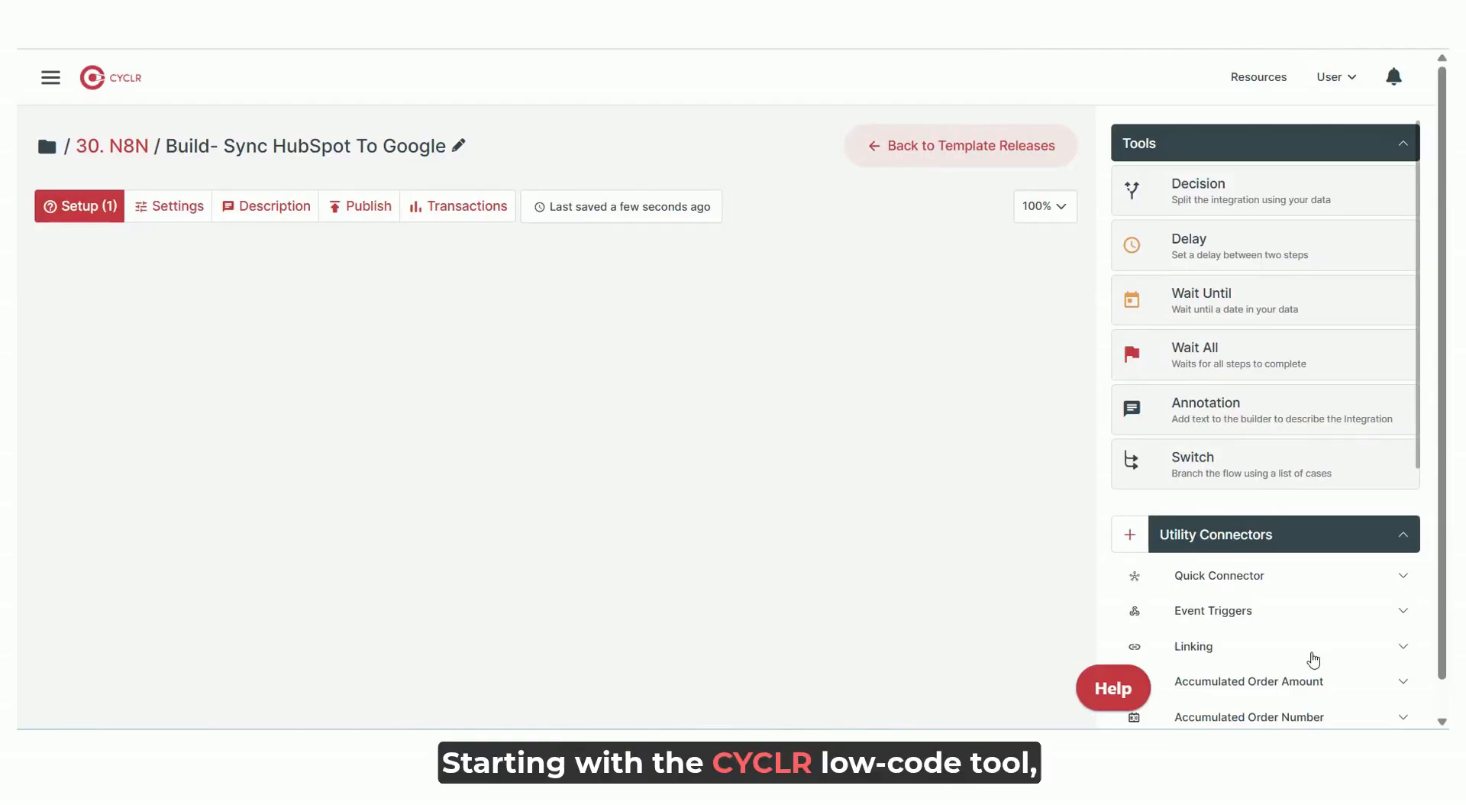
Filter the application connectors by "hubspot" and expand the Hubspot V3 connector
scroll(1309, 658, "down", 5)
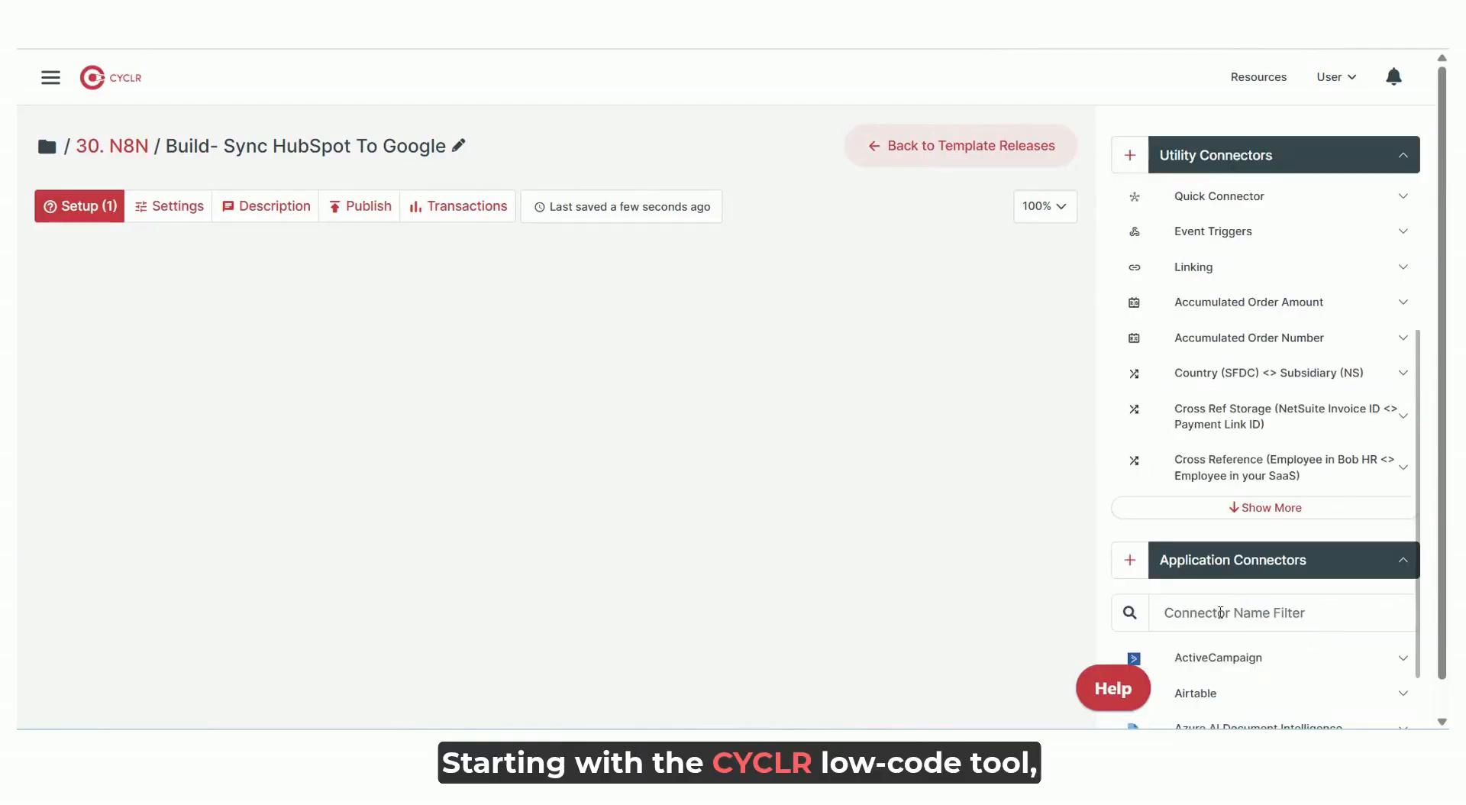
left_click(1220, 613)
type("hubspot")
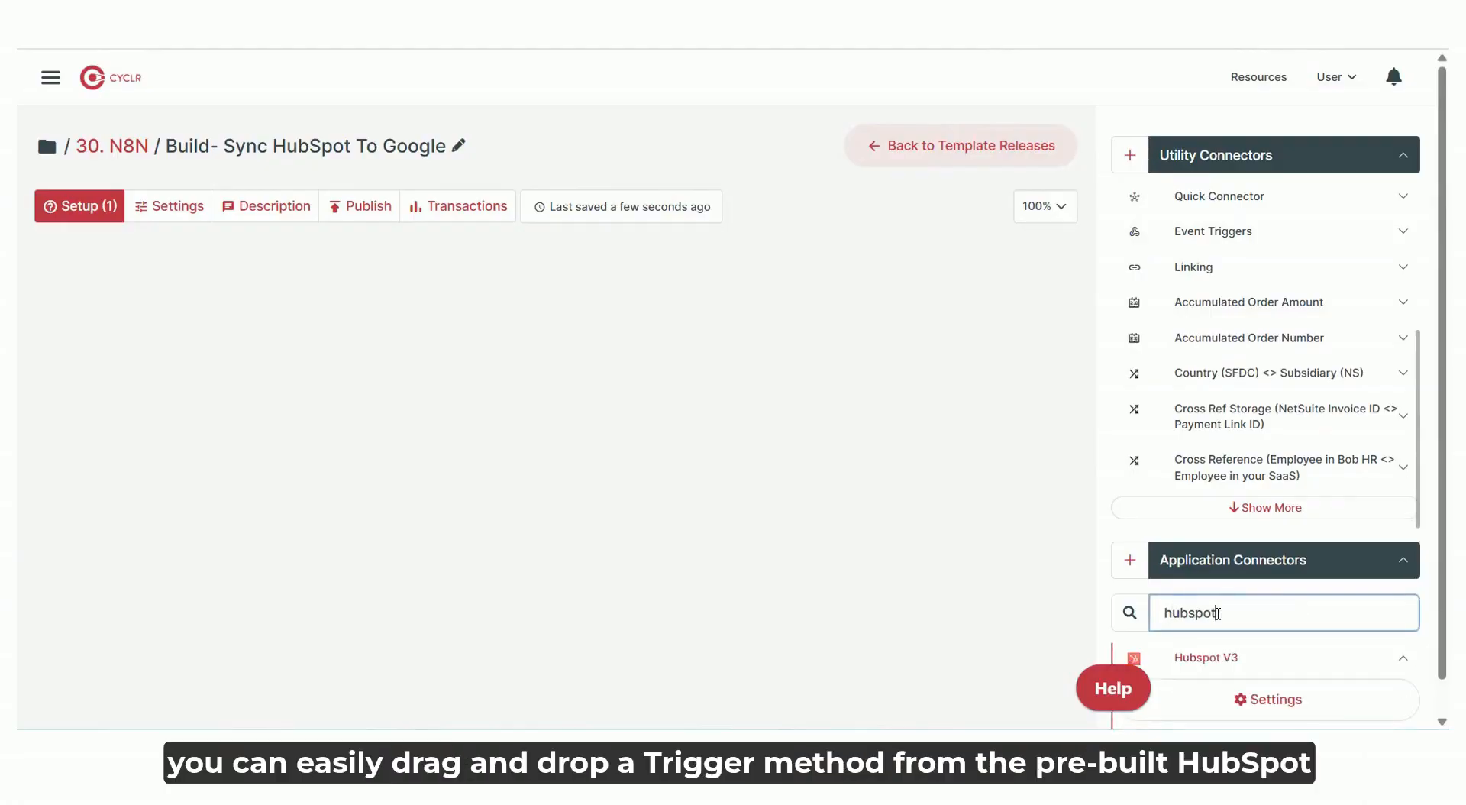
left_click(1248, 658)
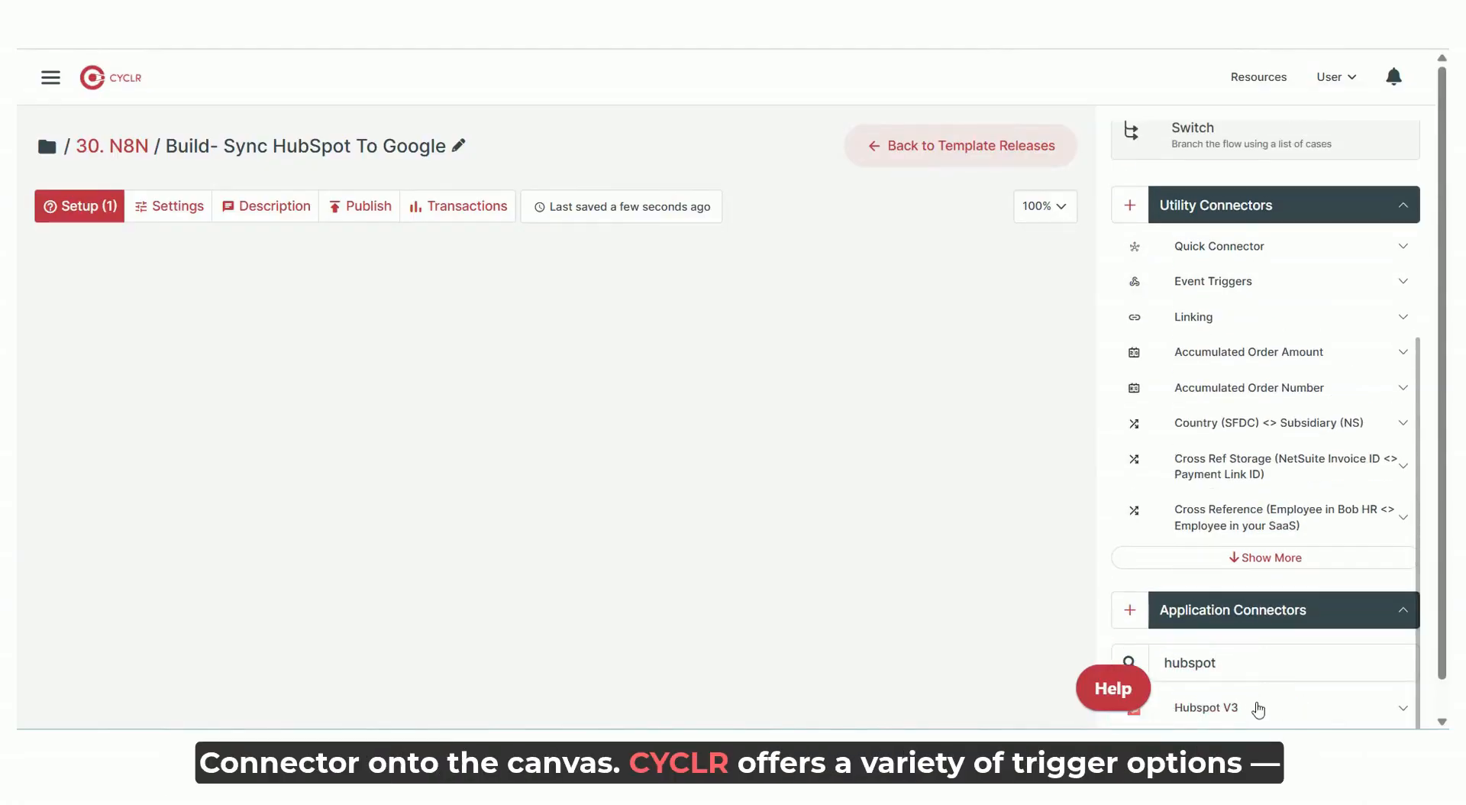
left_click(1258, 707)
Add the List Companies method from Hubspot V3's Companies category to the empty canvas as the starting step
scroll(1262, 704, "down", 1)
scroll(1271, 588, "down", 8)
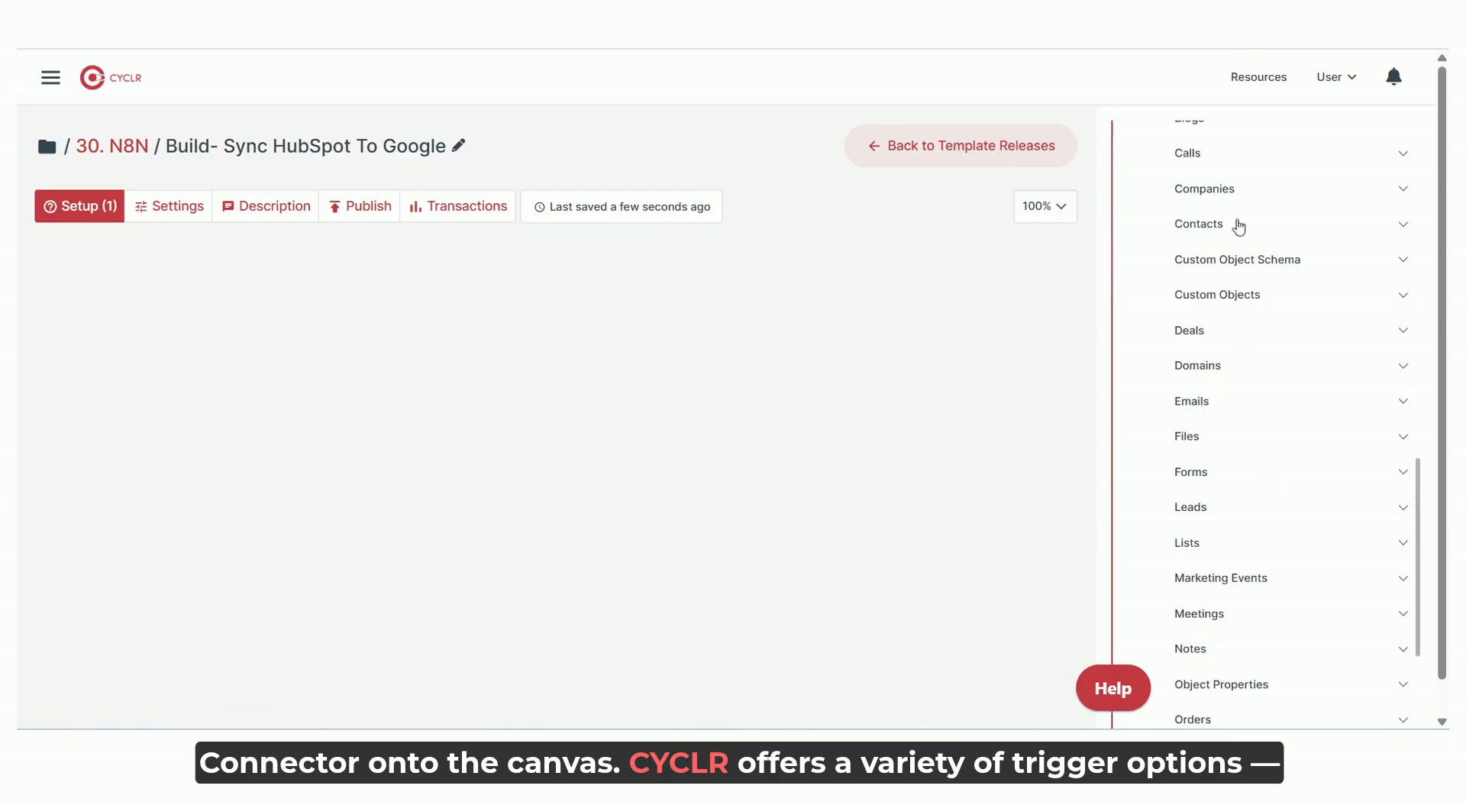
left_click(1234, 190)
scroll(1237, 347, "down", 5)
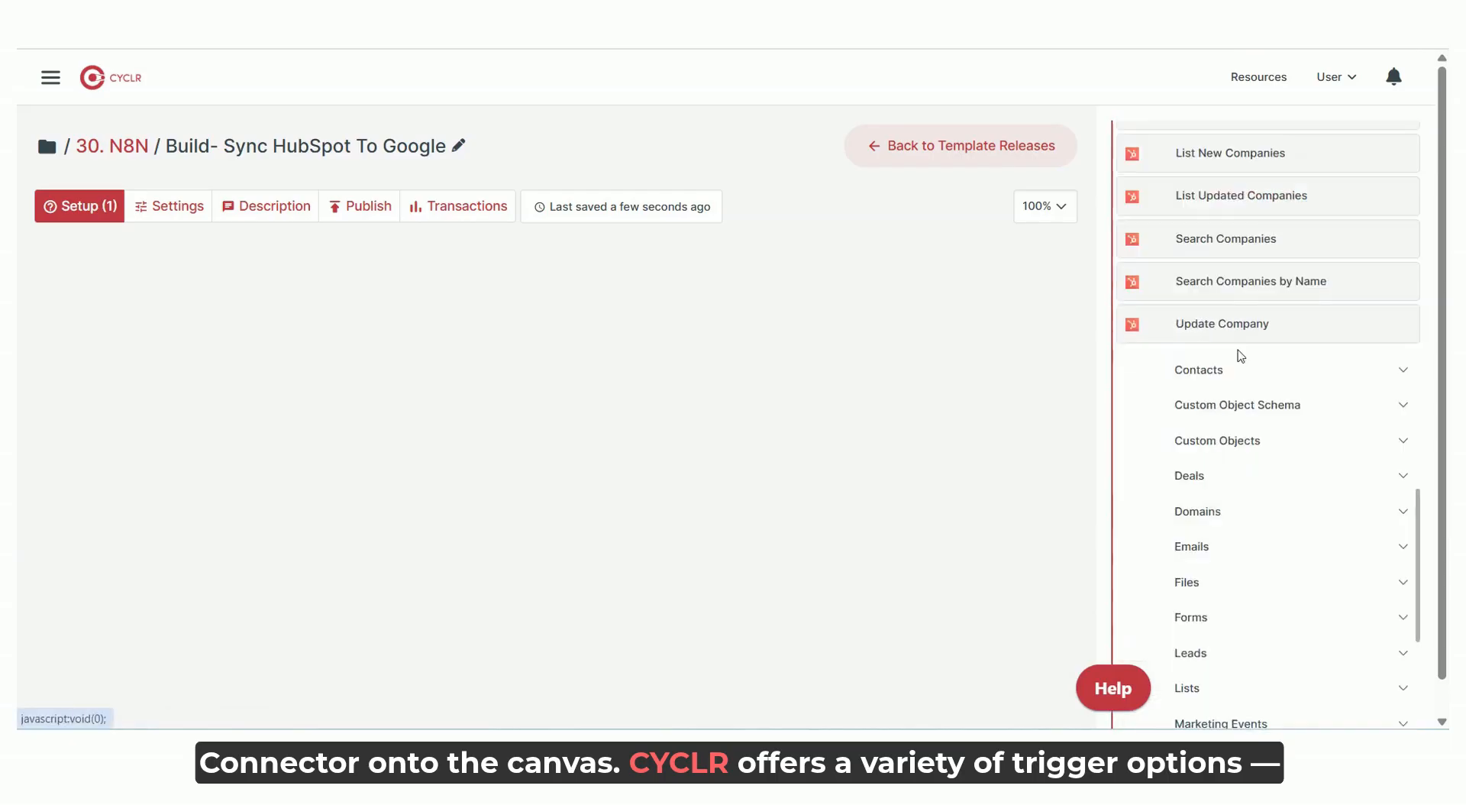
scroll(1242, 356, "up", 3)
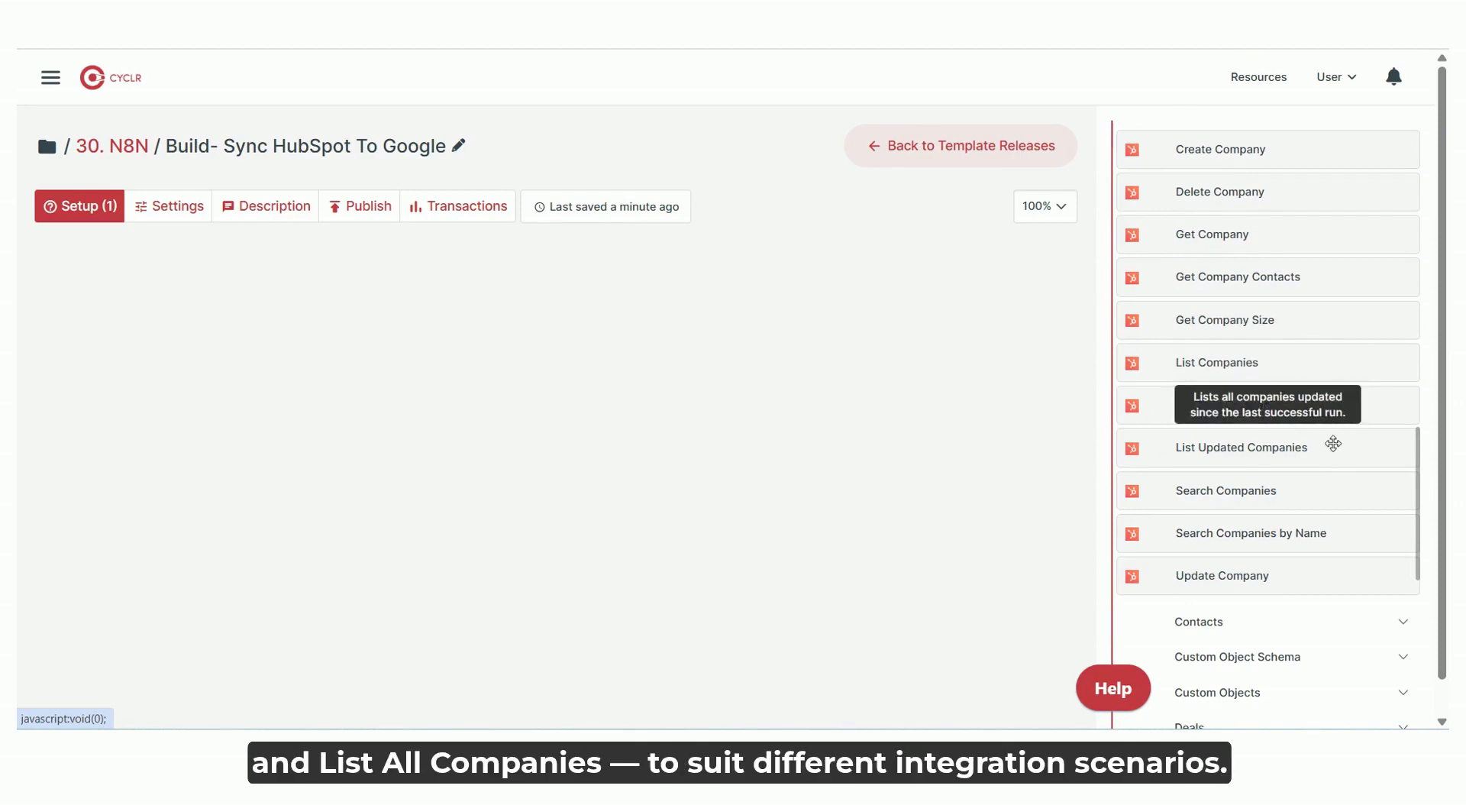
scroll(1333, 443, "up", 2)
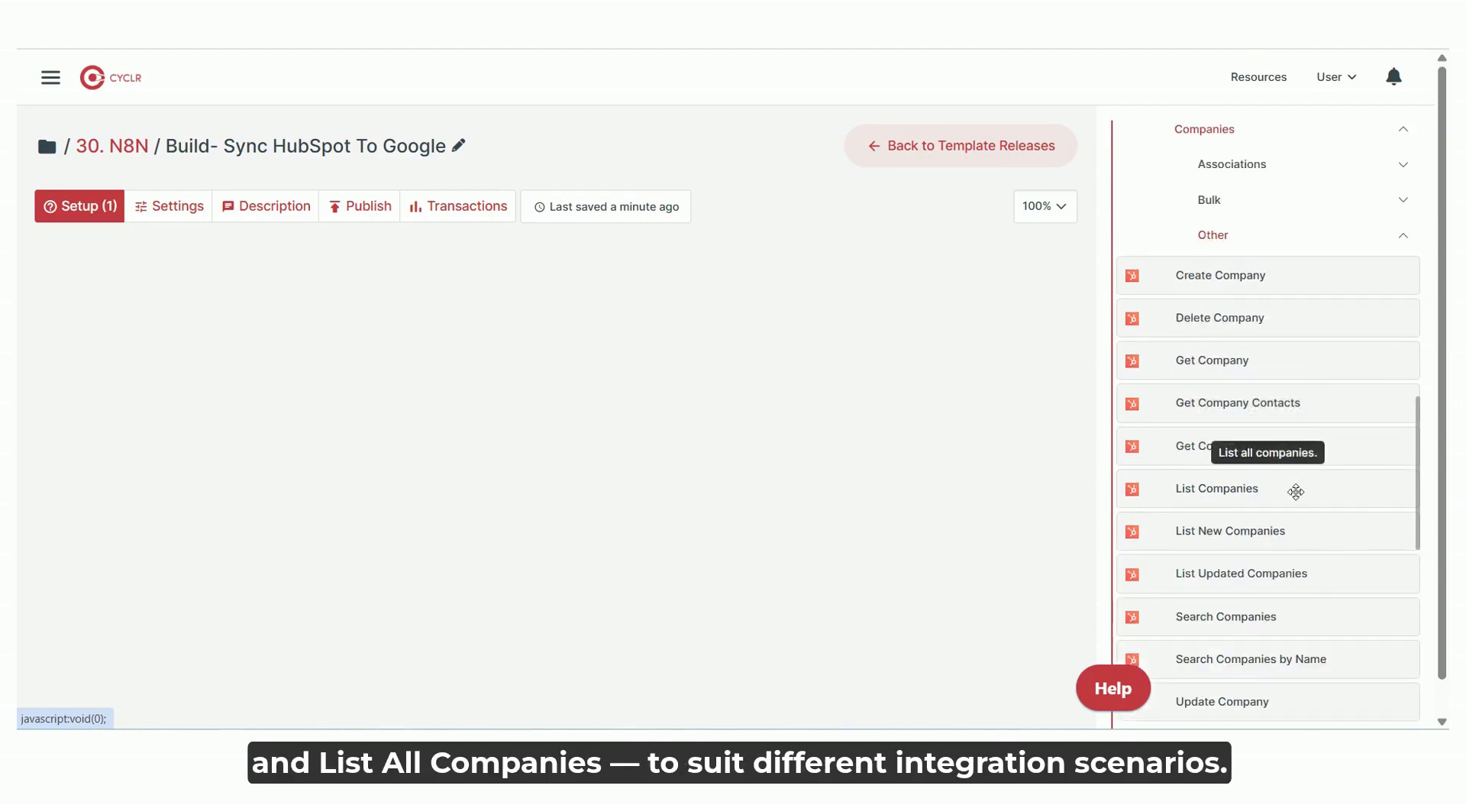
left_click_drag(1238, 492, 147, 337)
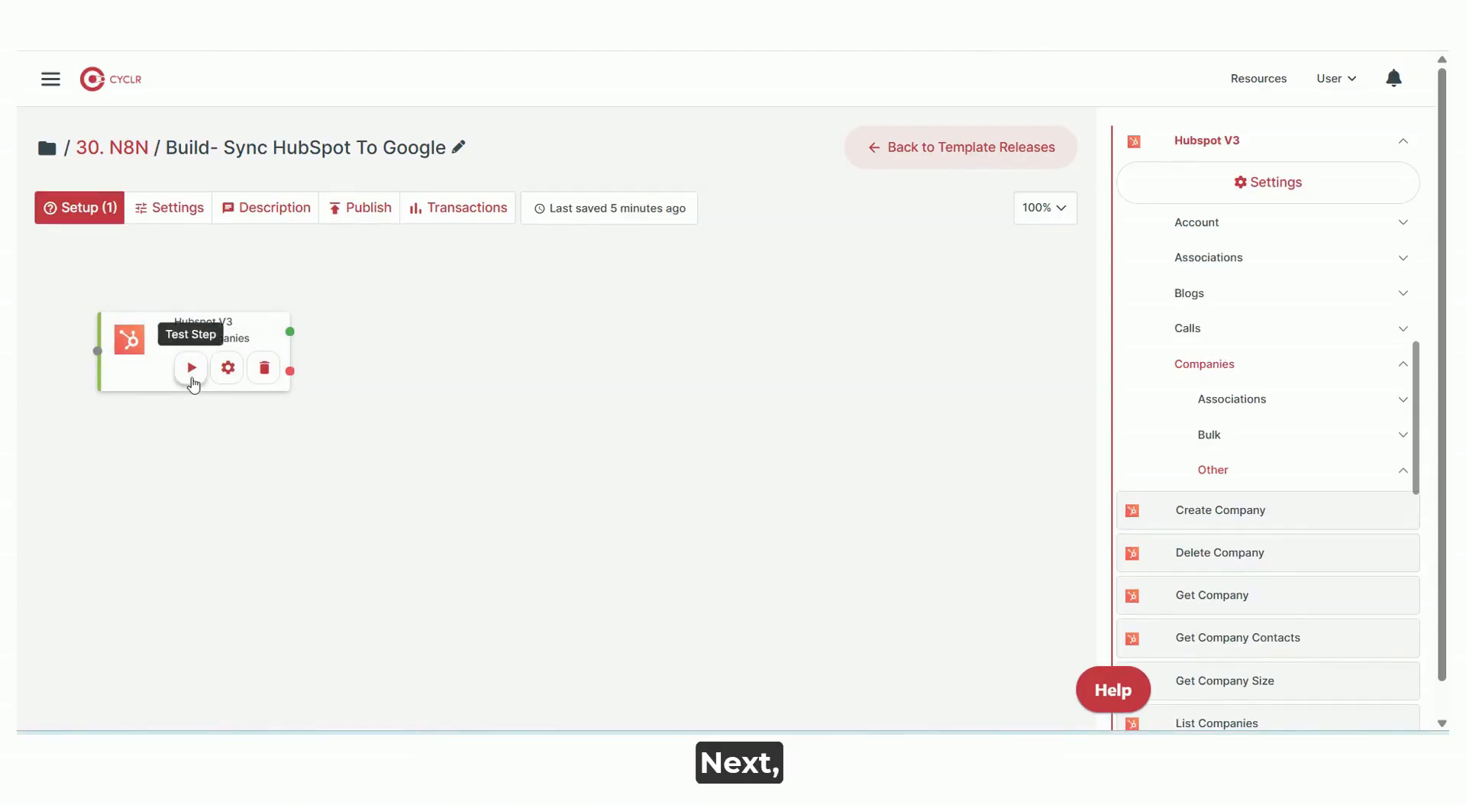
Test the List Companies step and examine the properties of a company object in the response
left_click(192, 369)
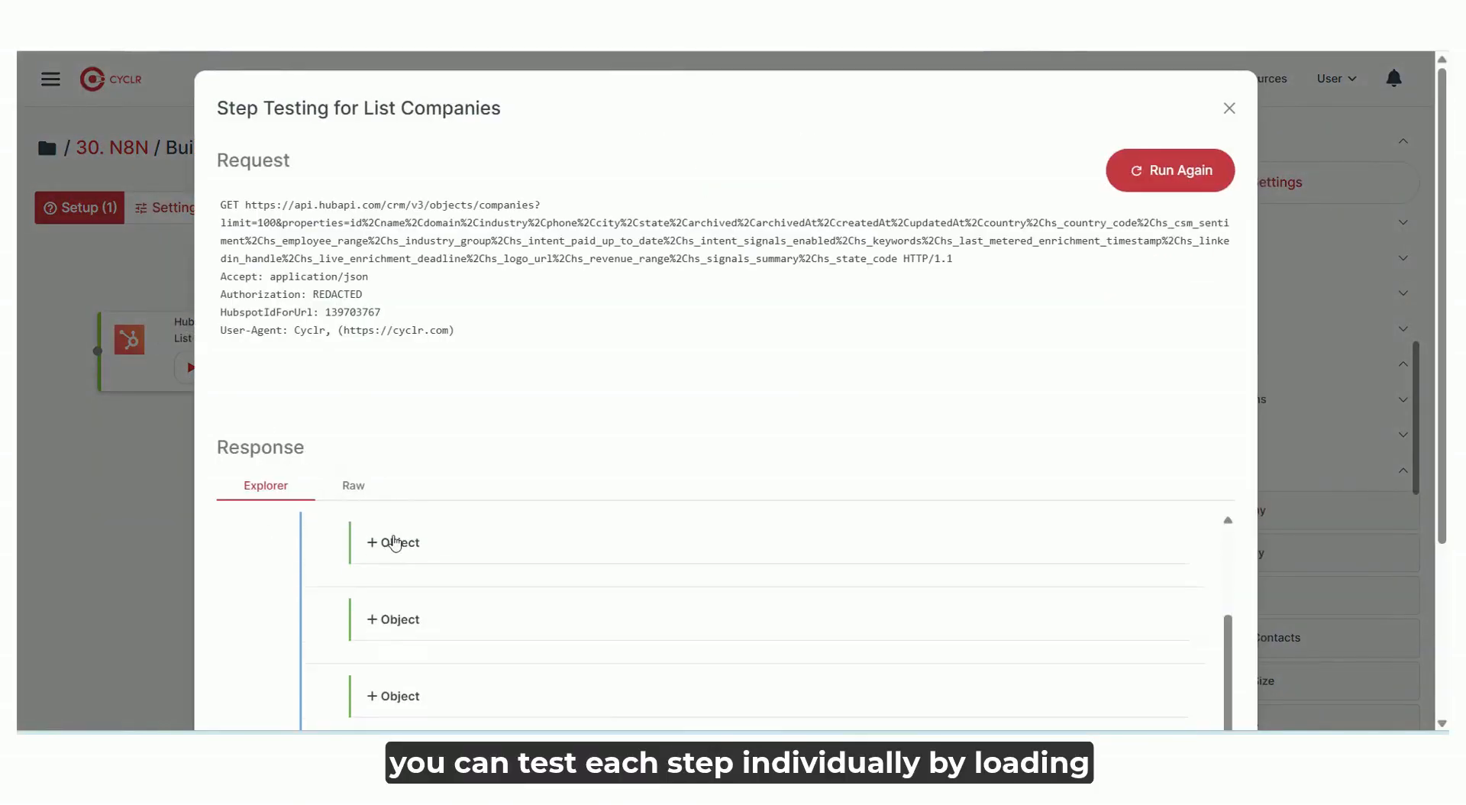
left_click(394, 543)
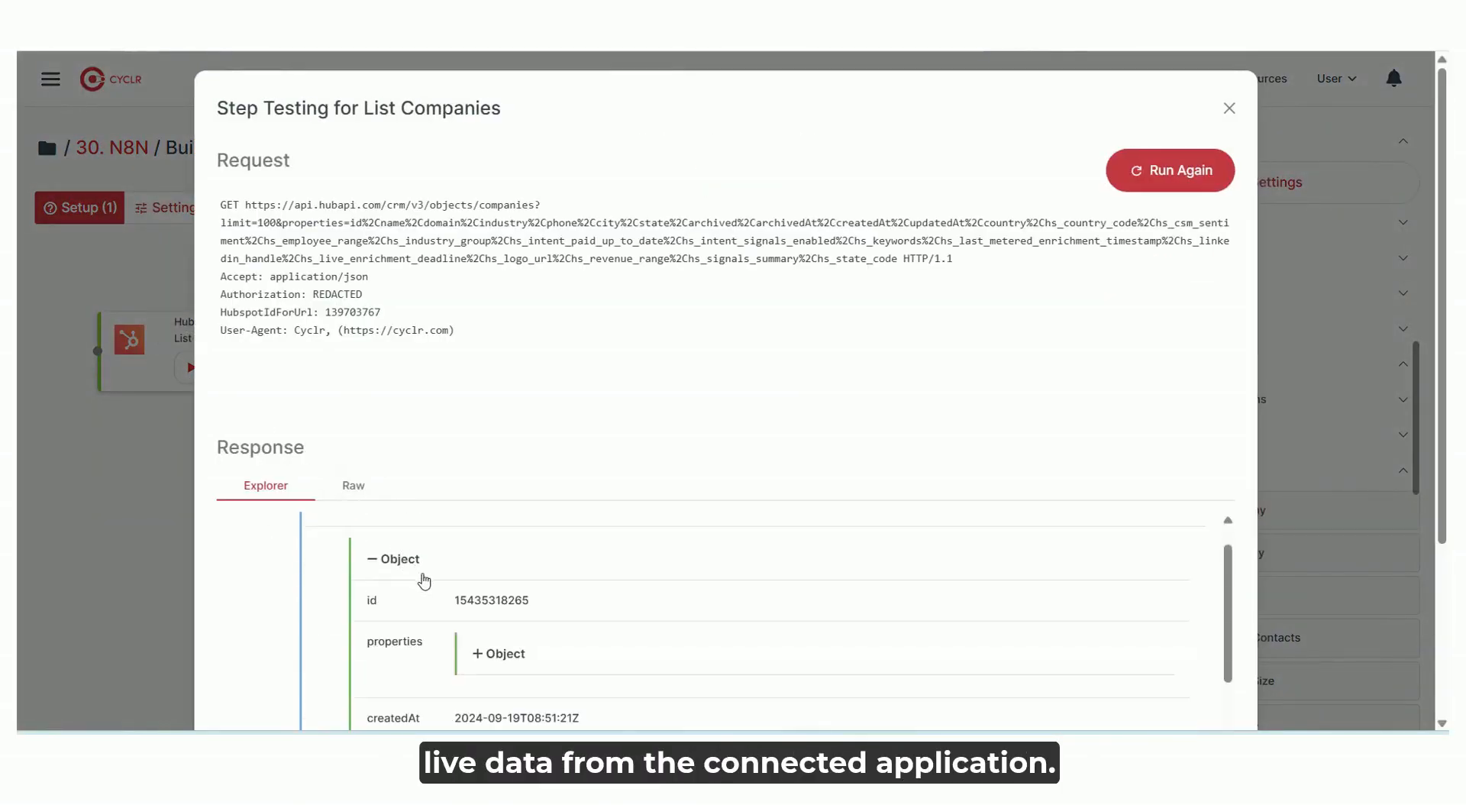
scroll(565, 601, "down", 10)
scroll(568, 606, "down", 1)
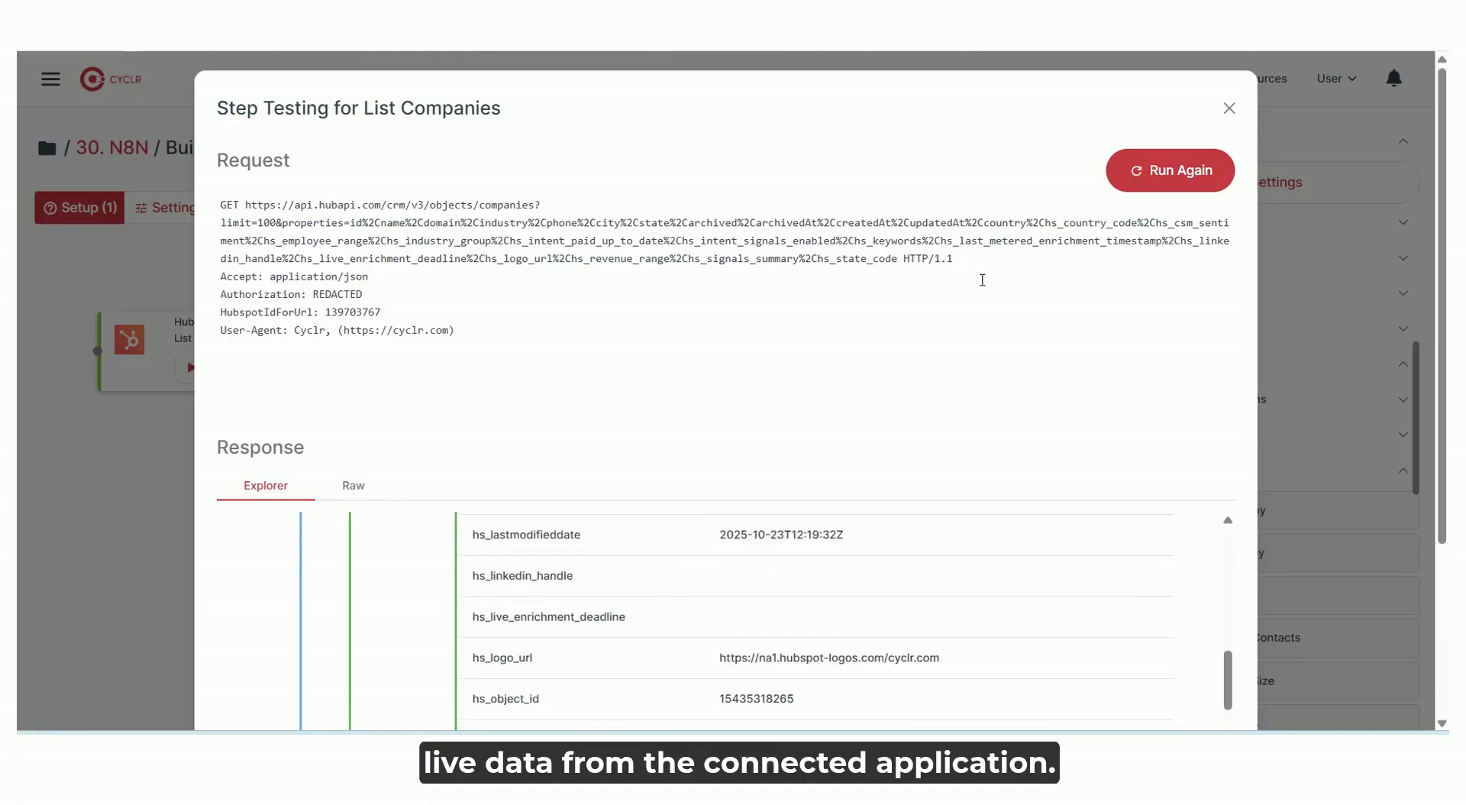
left_click(1230, 108)
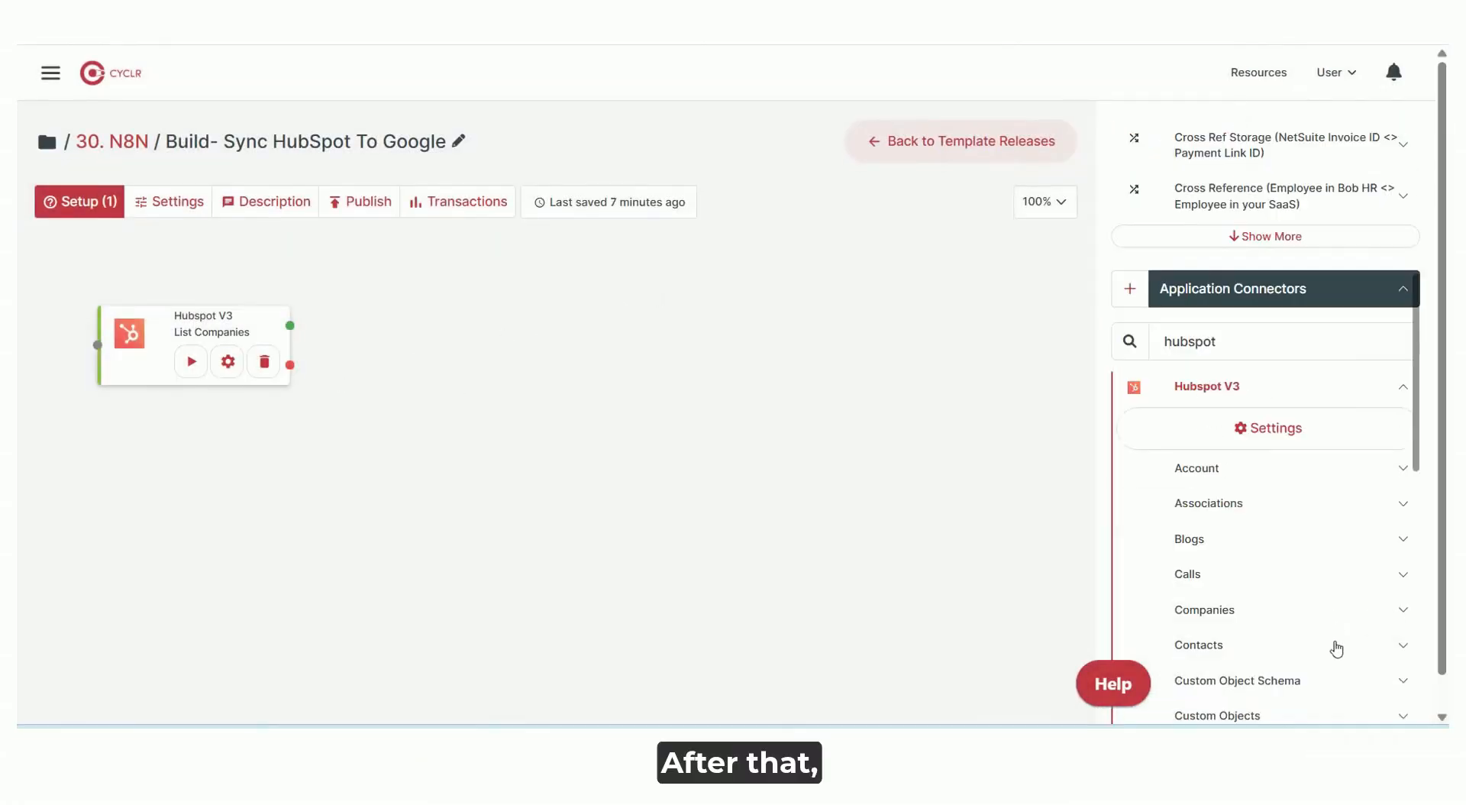
Add the Search Contacts method from Hubspot V3's Contacts category and link the List Companies success output to it
left_click(1336, 645)
left_click(1293, 593)
scroll(1293, 593, "down", 5)
left_click_drag(1222, 631, 407, 335)
left_click_drag(290, 326, 374, 345)
In the Search Contacts setup, set Field by lookup to the contact property Primary Associated Company ID
left_click(479, 361)
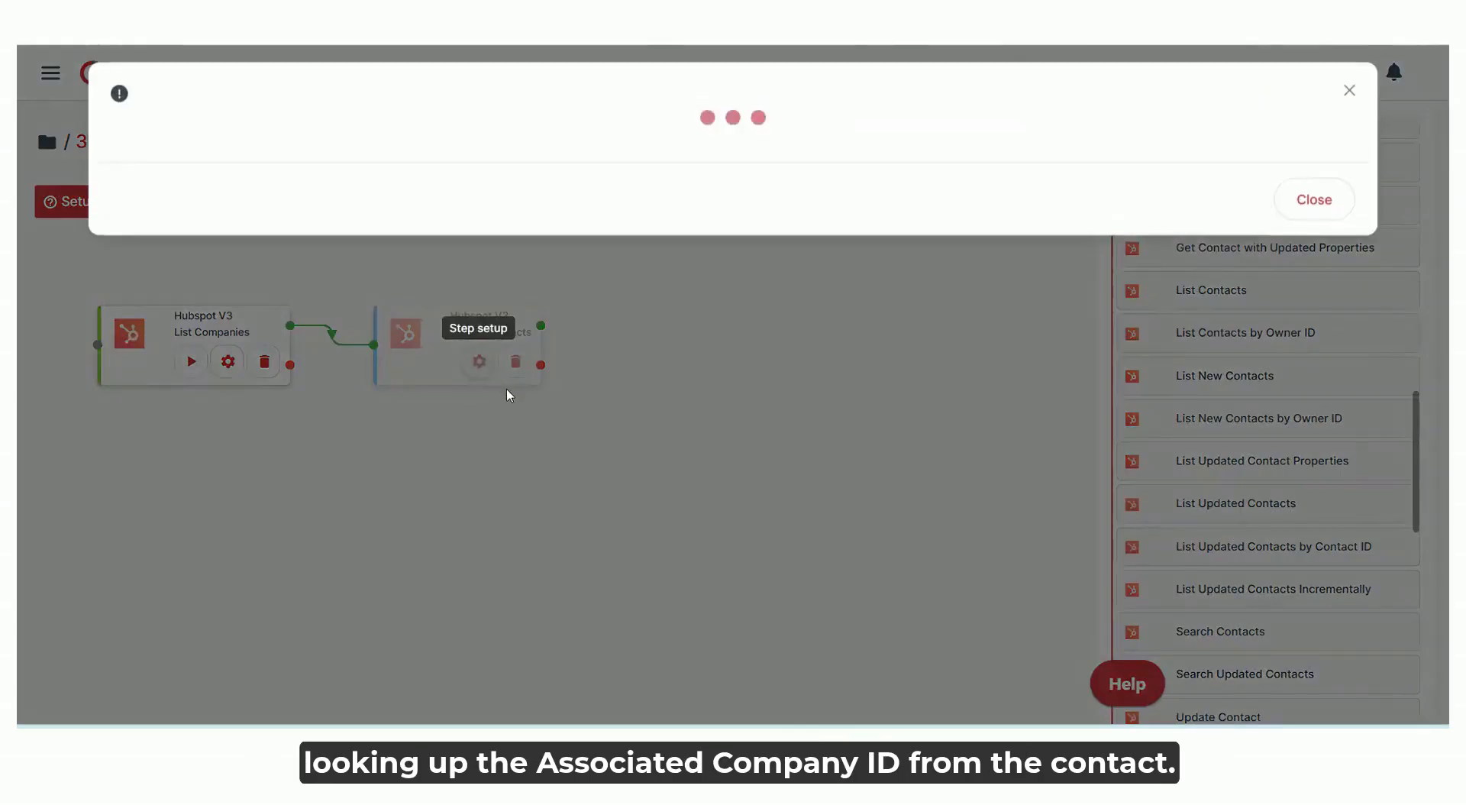
left_click(653, 439)
left_click(554, 535)
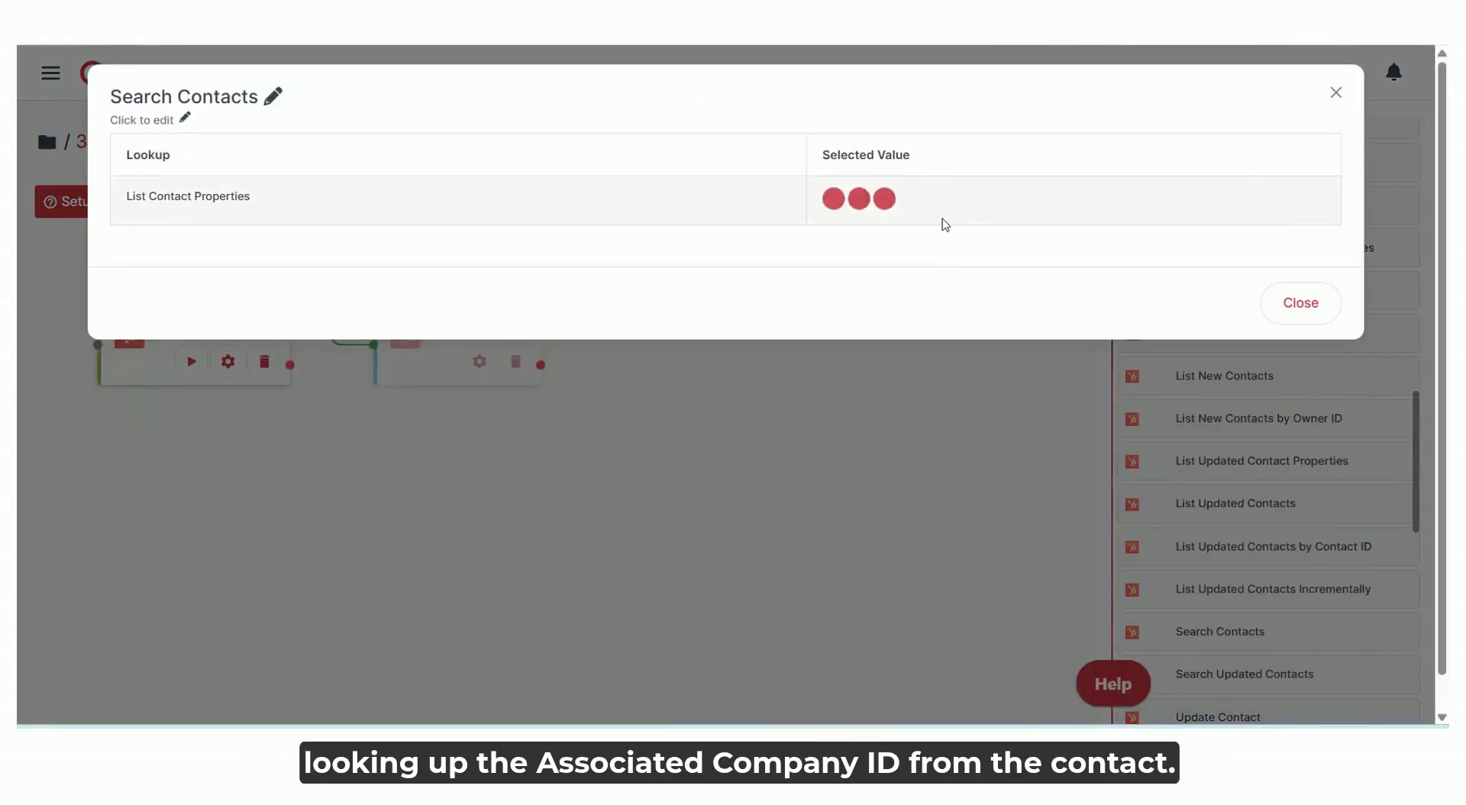
left_click(920, 229)
left_click(868, 305)
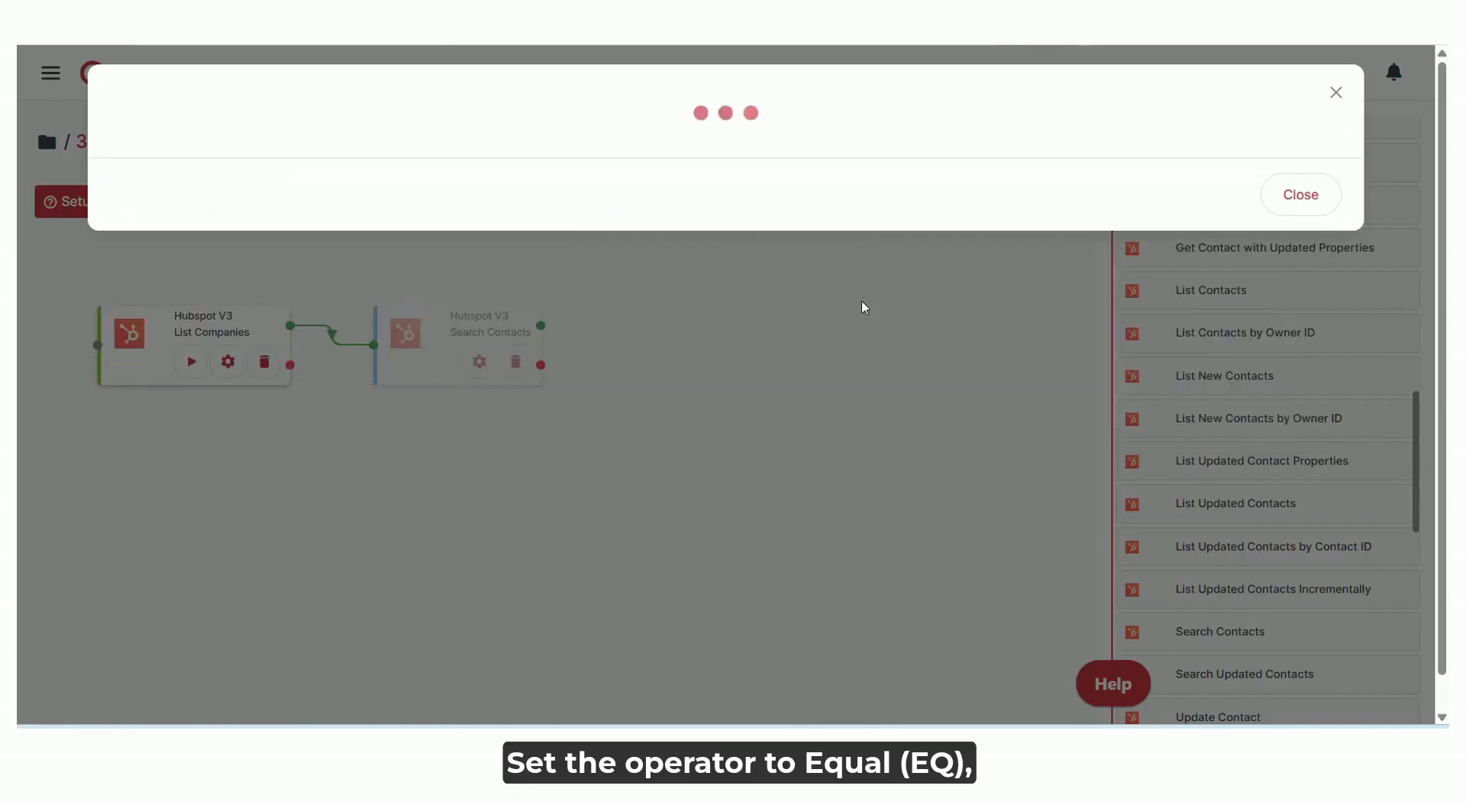
Set the Search Contacts operator to EQ and map its value to Company ID from List Companies
left_click(645, 515)
left_click(587, 606)
scroll(622, 530, "down", 1)
left_click(605, 500)
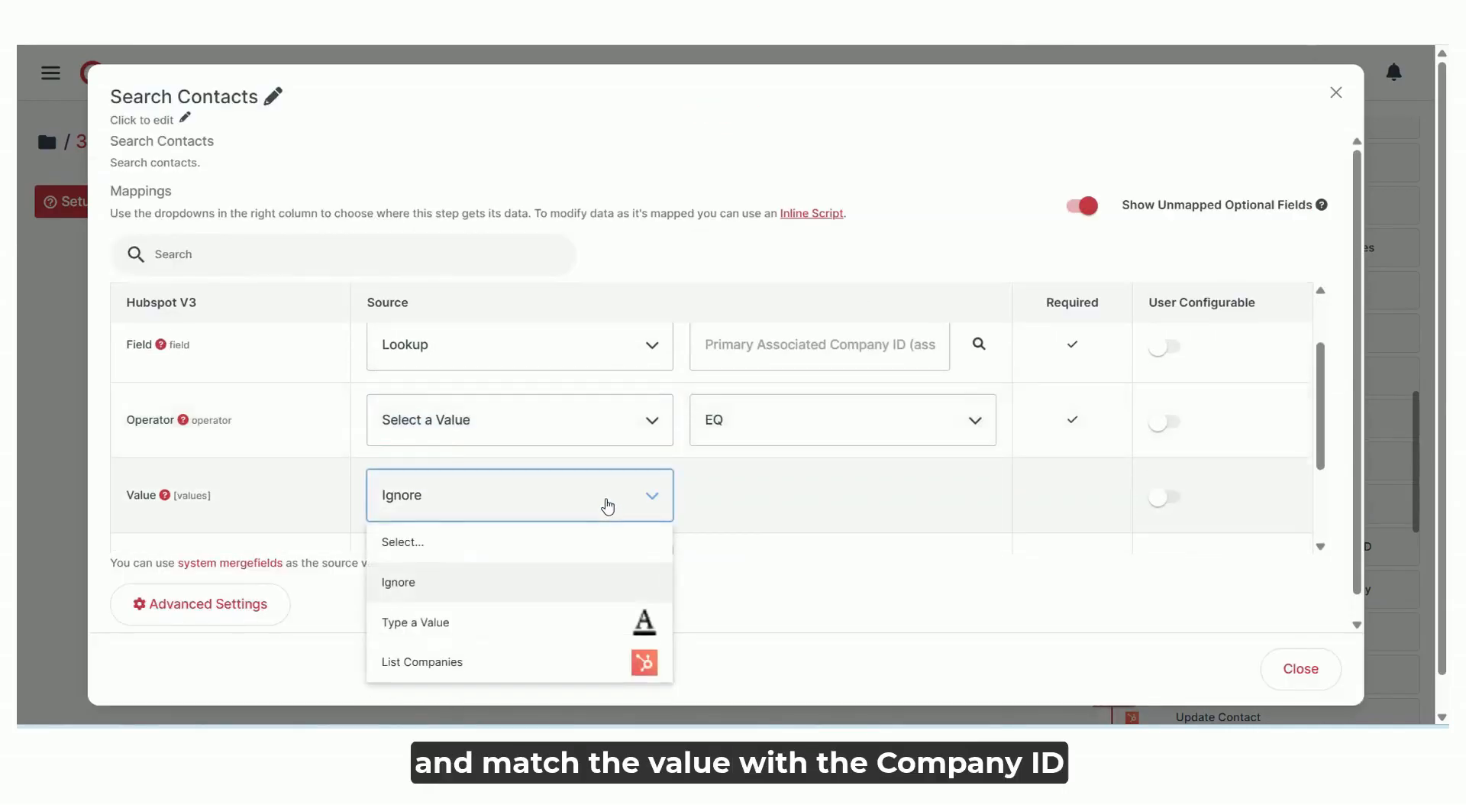
left_click(572, 661)
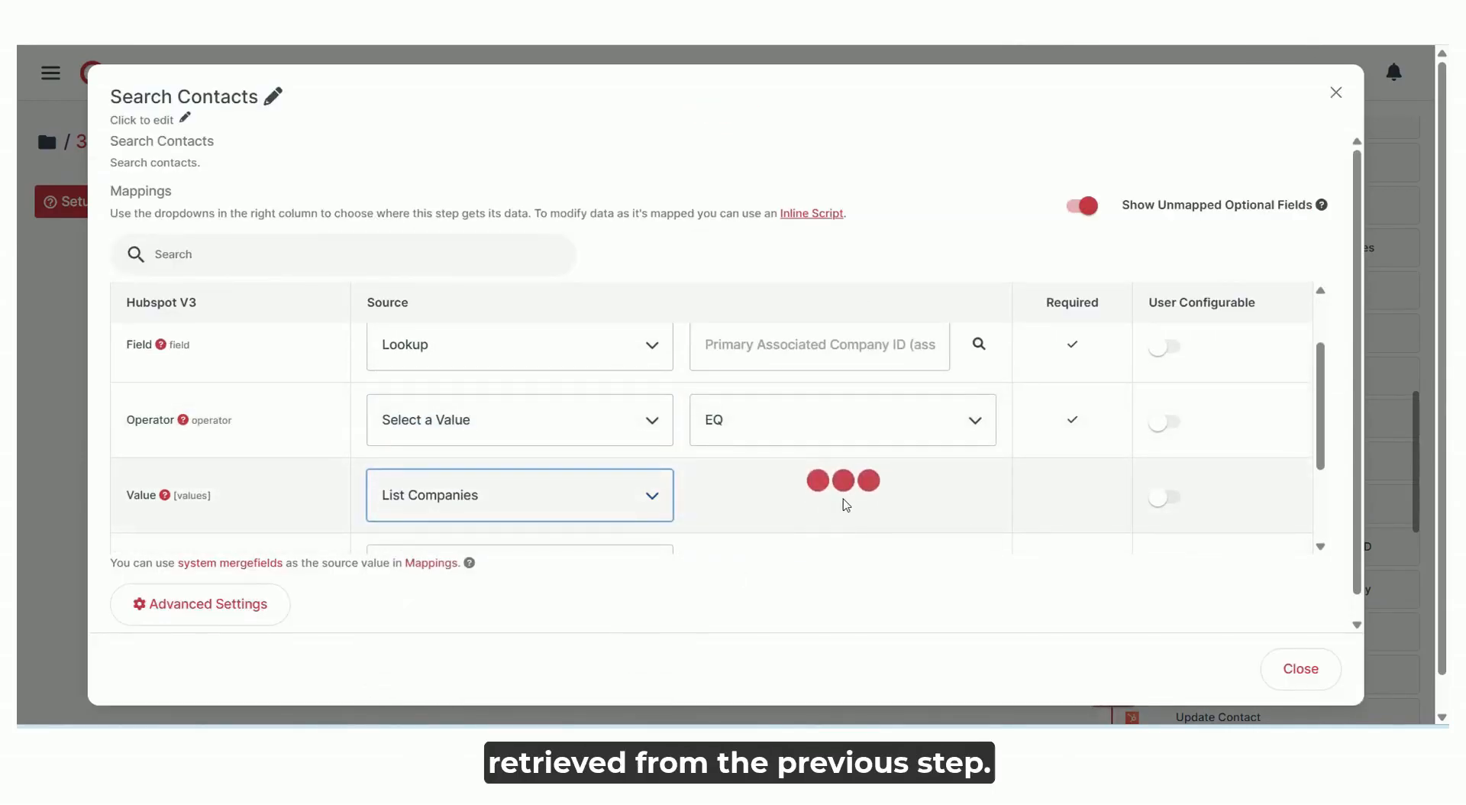
left_click(828, 508)
left_click(809, 321)
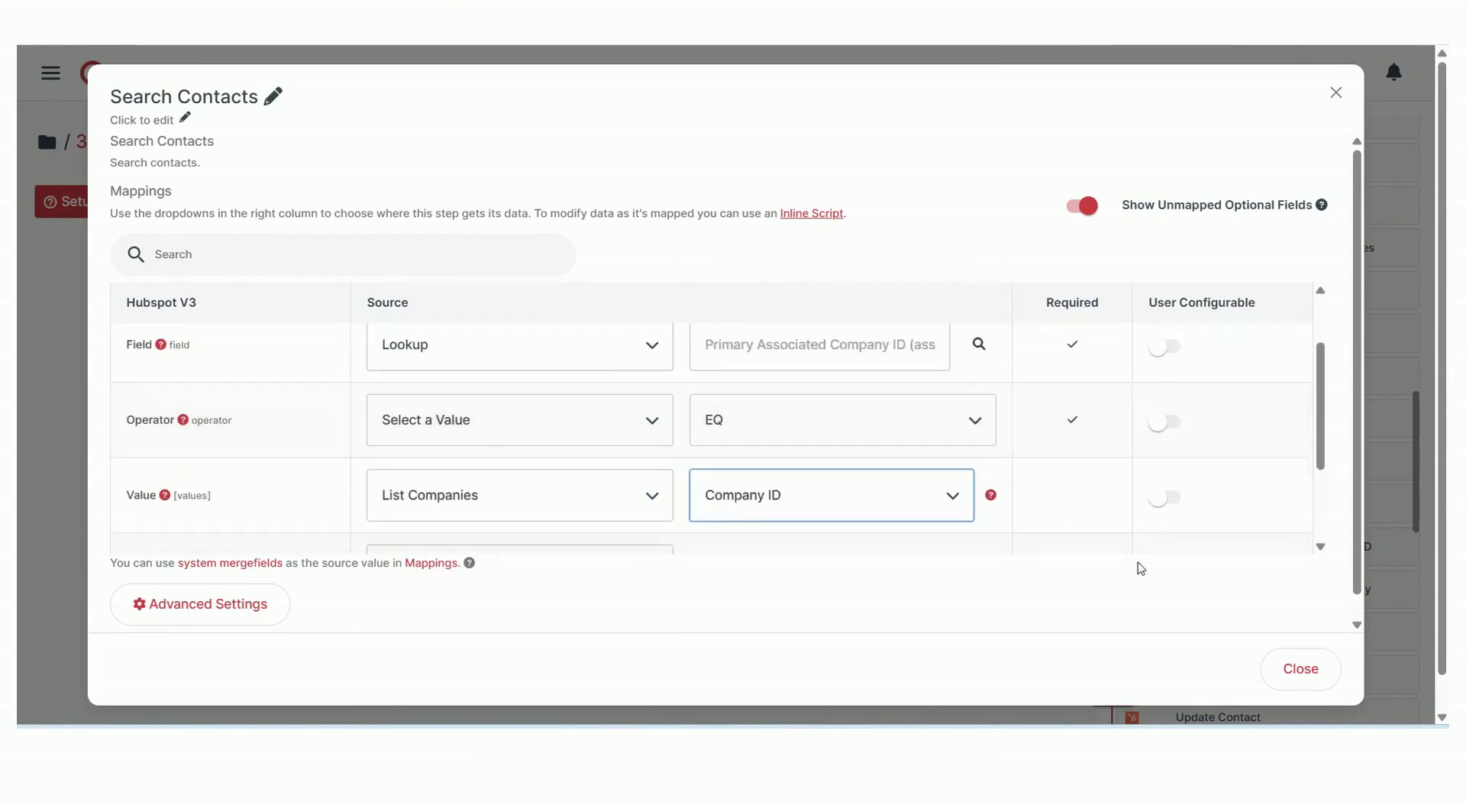
left_click(1300, 670)
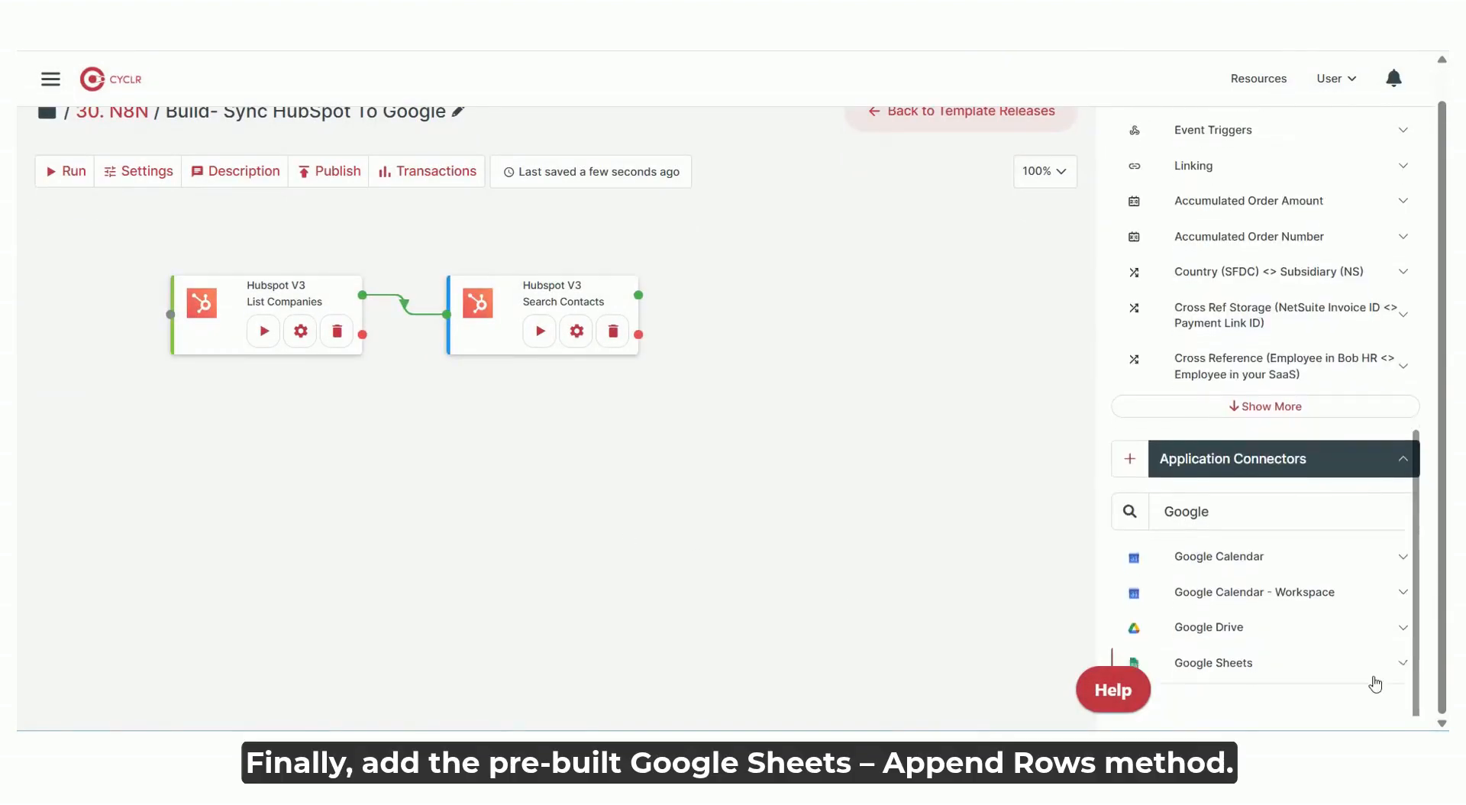
Add the Google Sheets Append Rows method to the canvas and link the Search Contacts success output to it
left_click(1161, 442)
left_click(1235, 604)
left_click_drag(1172, 634, 803, 352)
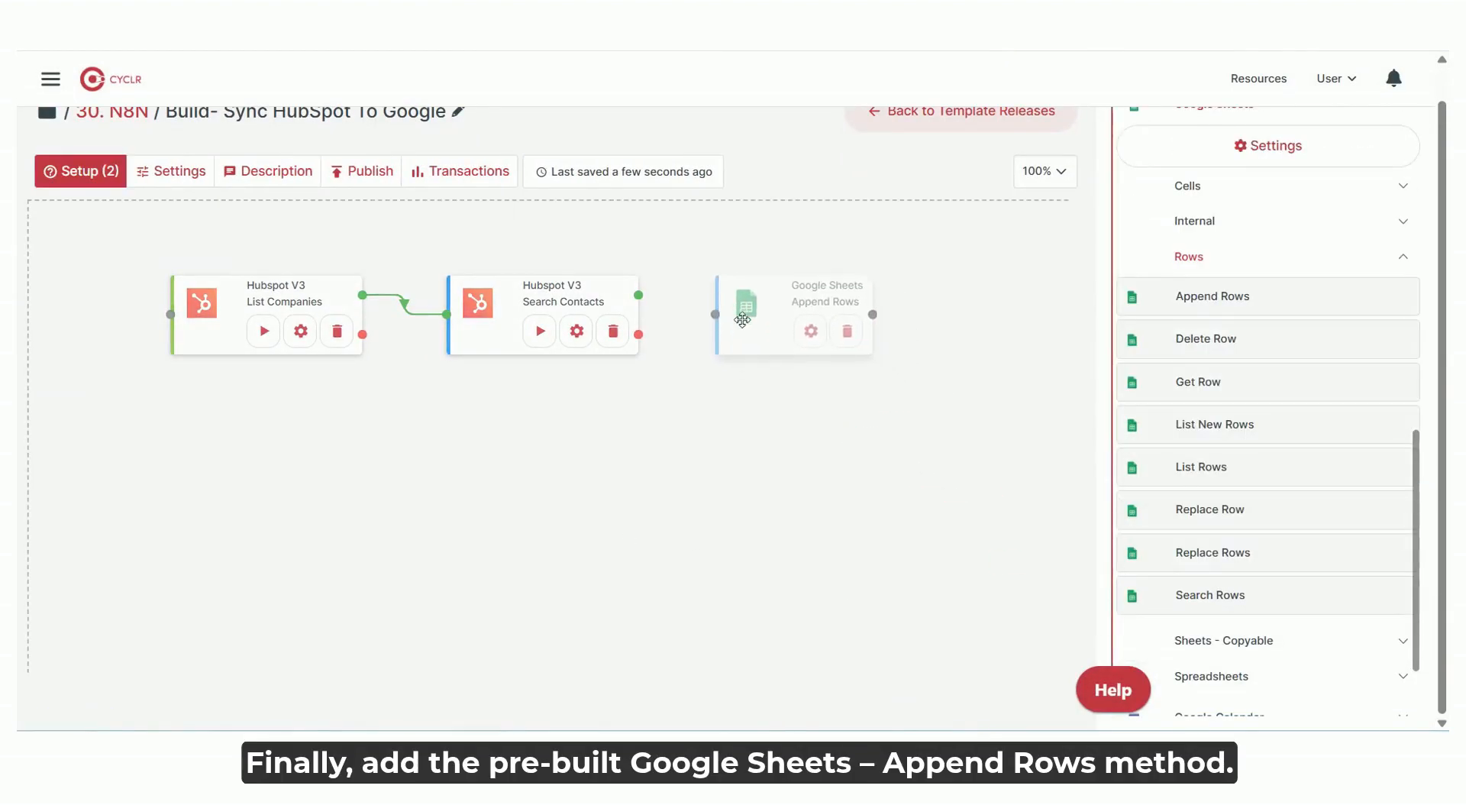
left_click_drag(639, 296, 715, 314)
In the Append Rows setup, look up the N8N TEST spreadsheet as Spreadsheet ID and Sheet1 as Sheet Name
left_click(808, 331)
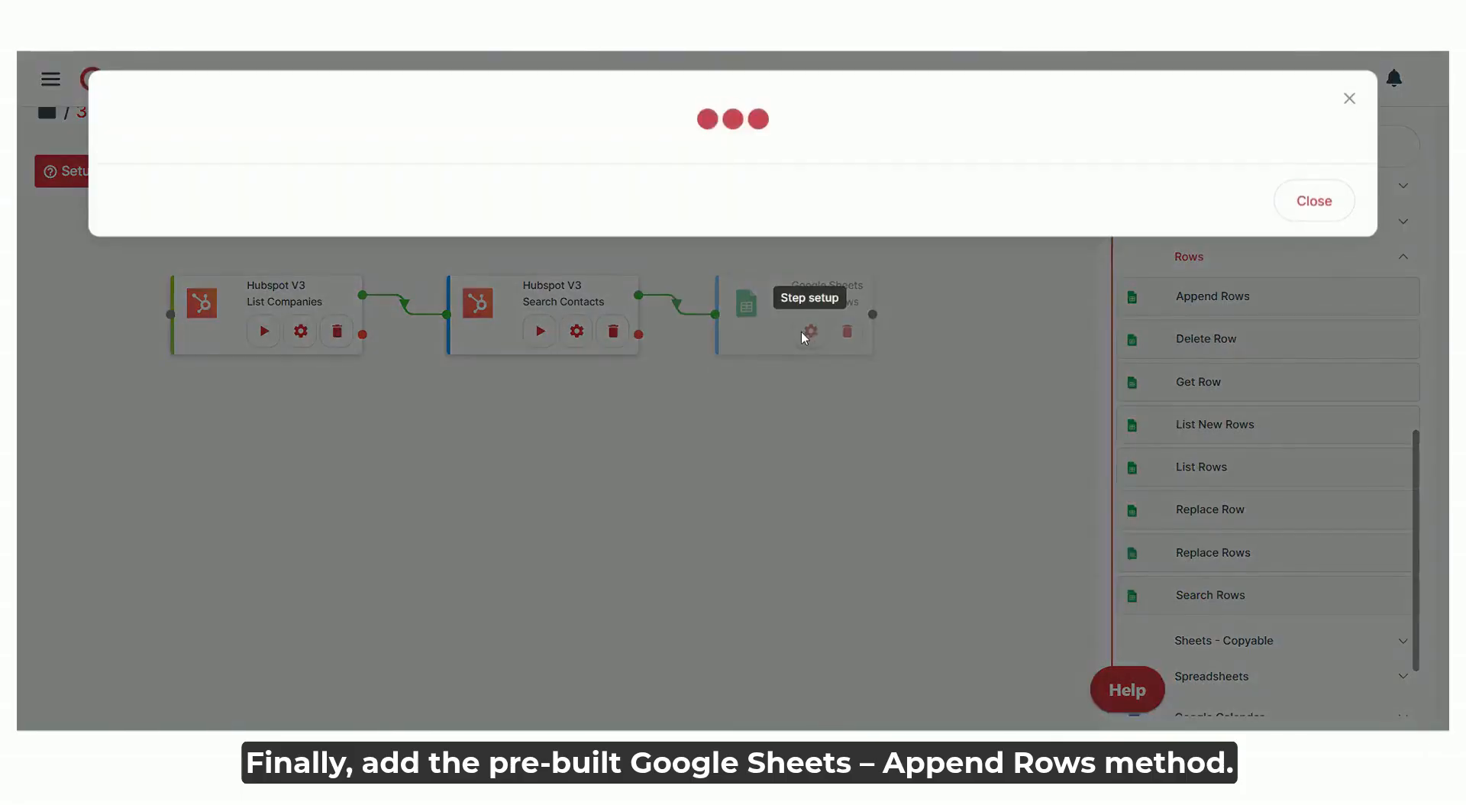
left_click(652, 427)
left_click(577, 523)
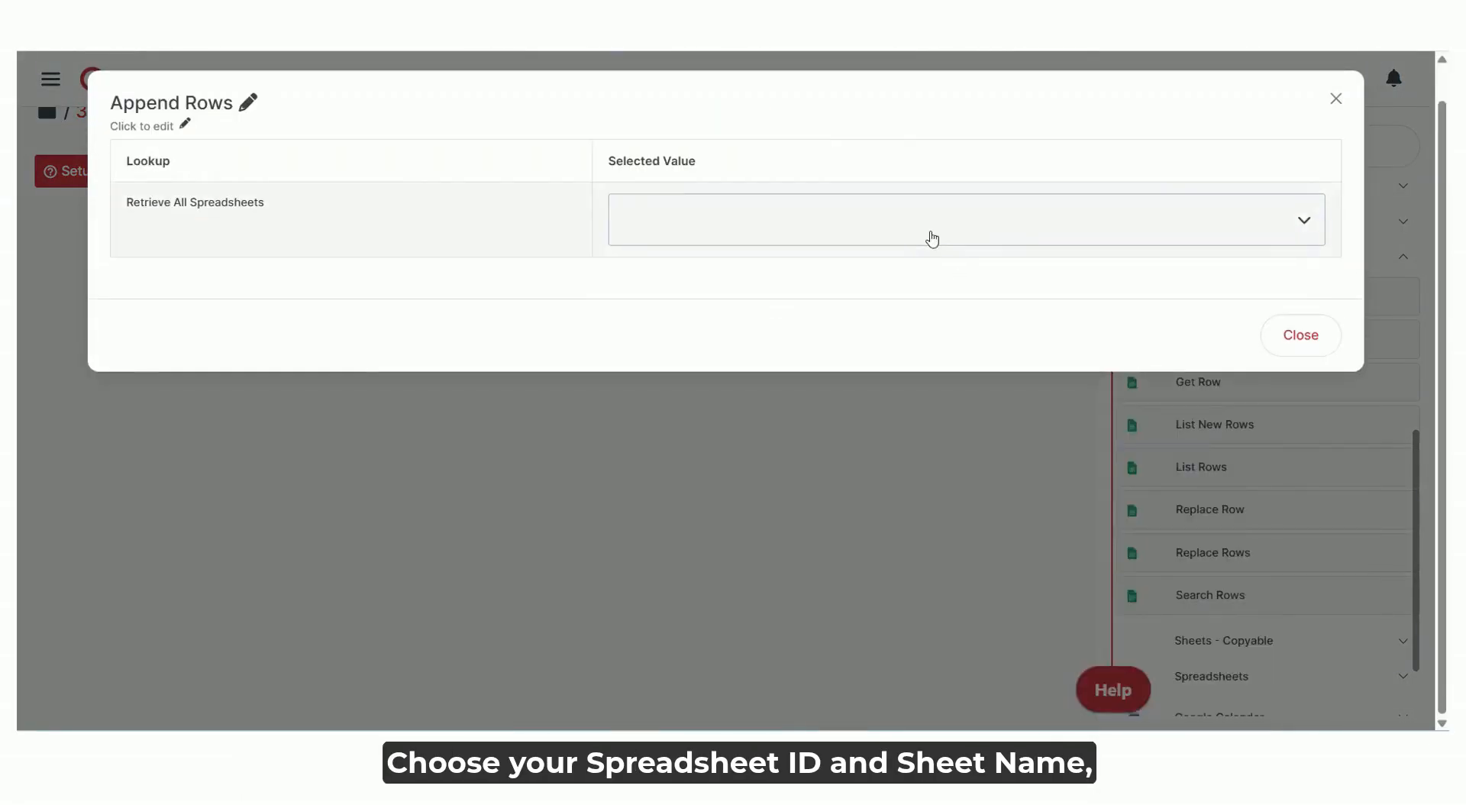
left_click(612, 520)
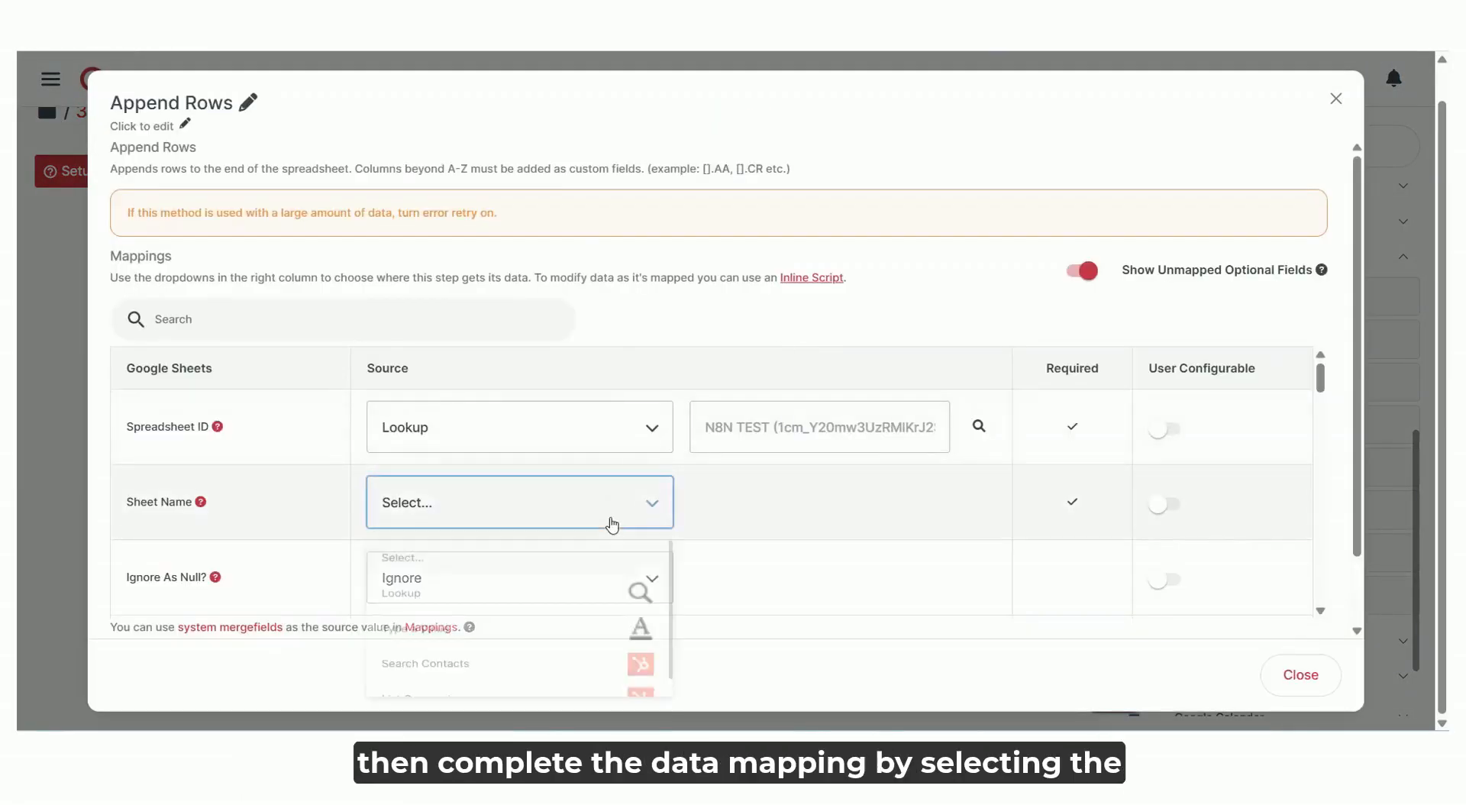
left_click(535, 599)
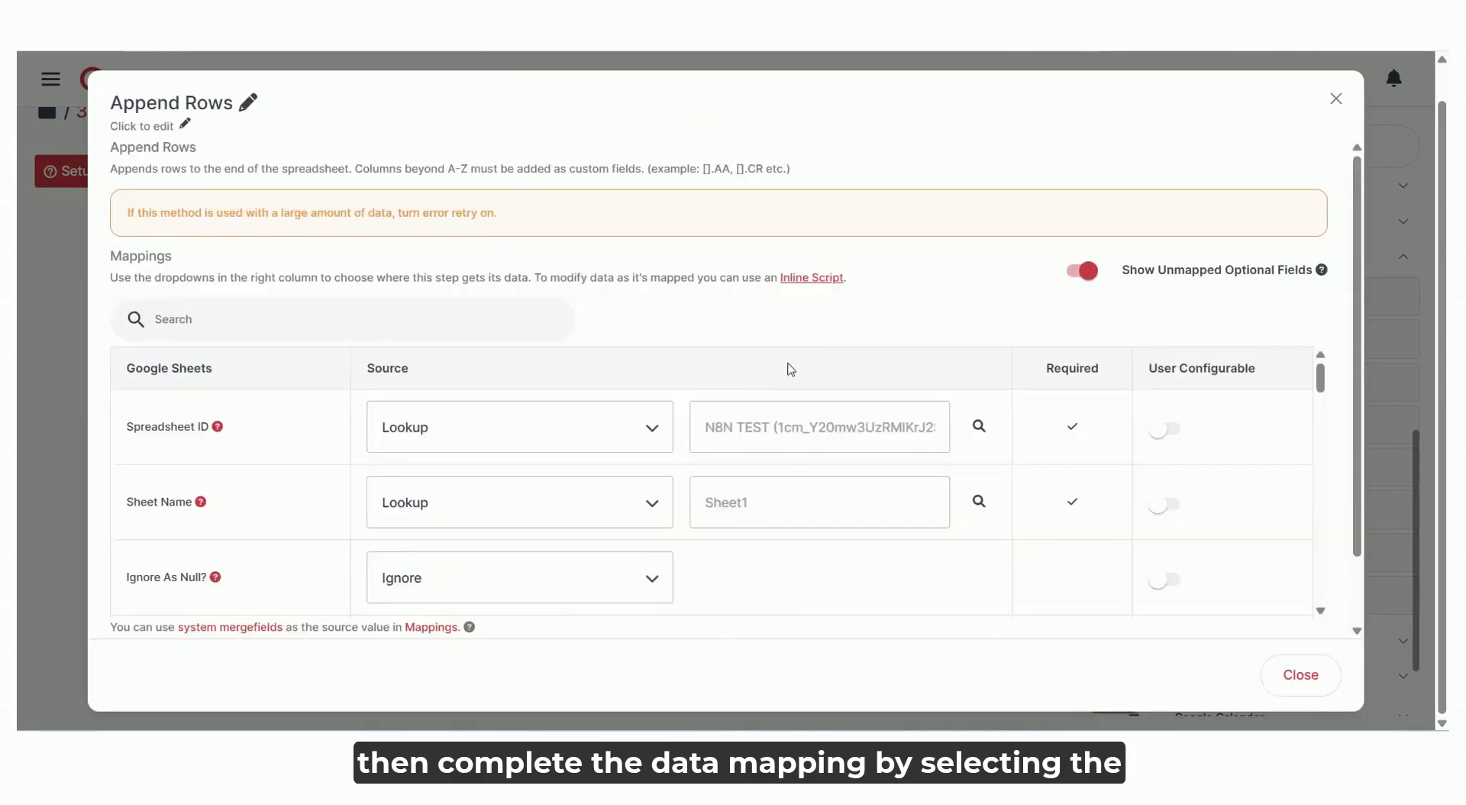
Map column A of the Append Rows step to Name from List Companies
scroll(601, 508, "down", 3)
left_click(599, 468)
scroll(527, 642, "down", 1)
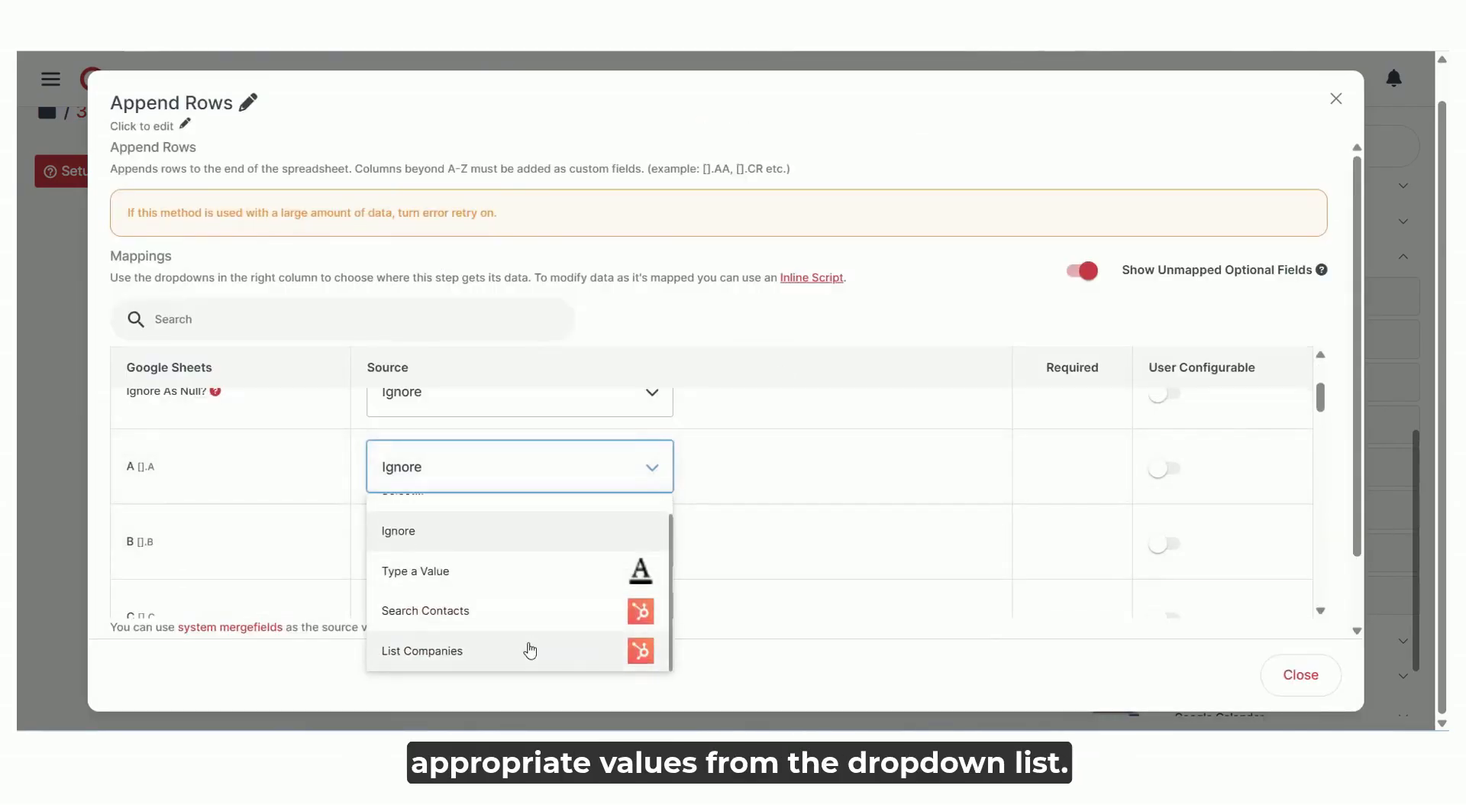
left_click(527, 651)
left_click(883, 477)
left_click(778, 601)
Map column B of the Append Rows step to the contact name field from Search Contacts
left_click(583, 543)
left_click(645, 474)
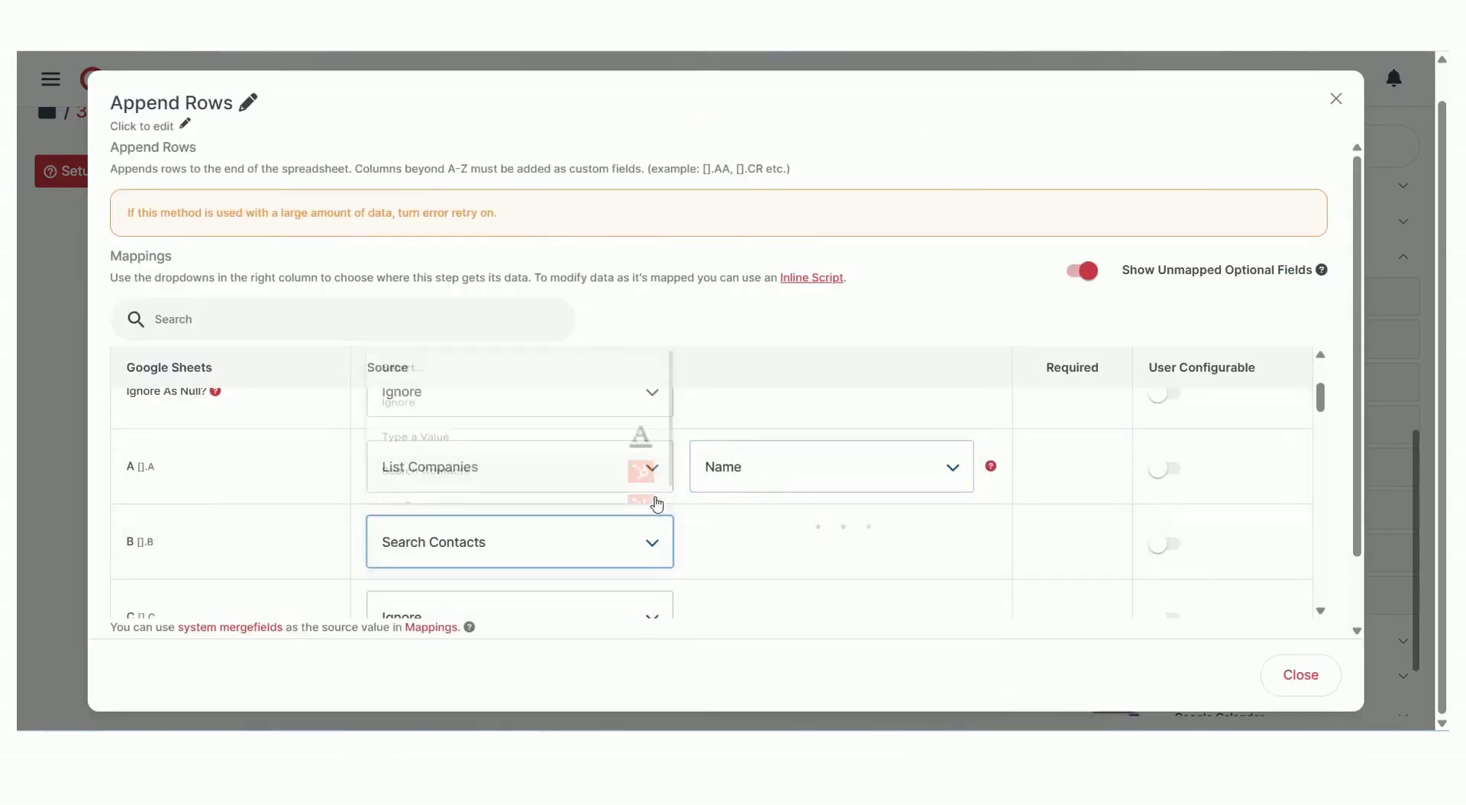
left_click(838, 555)
left_click(832, 437)
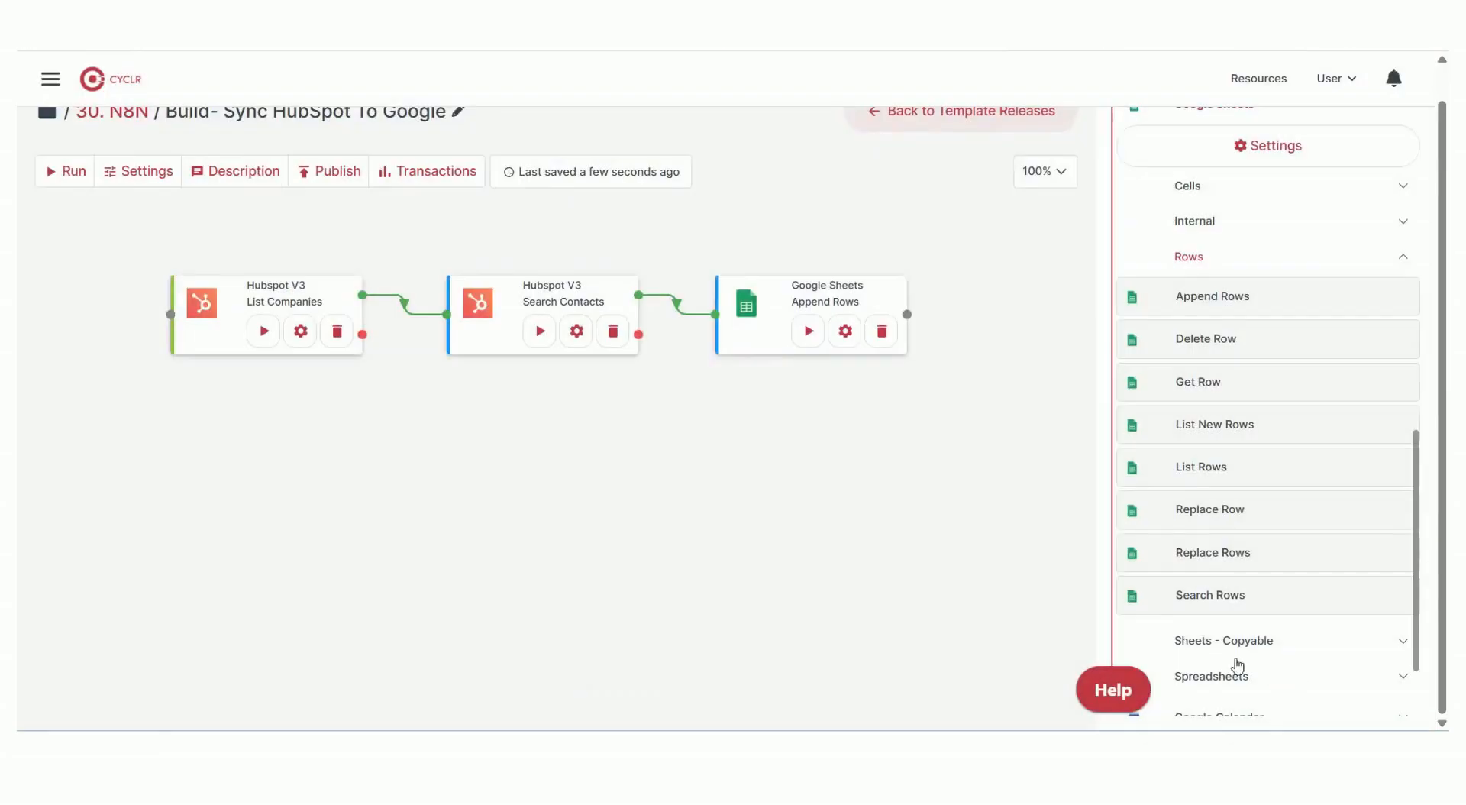
Run the Build- Sync HubSpot To Google integration
left_click(73, 171)
left_click(902, 290)
left_click(1021, 266)
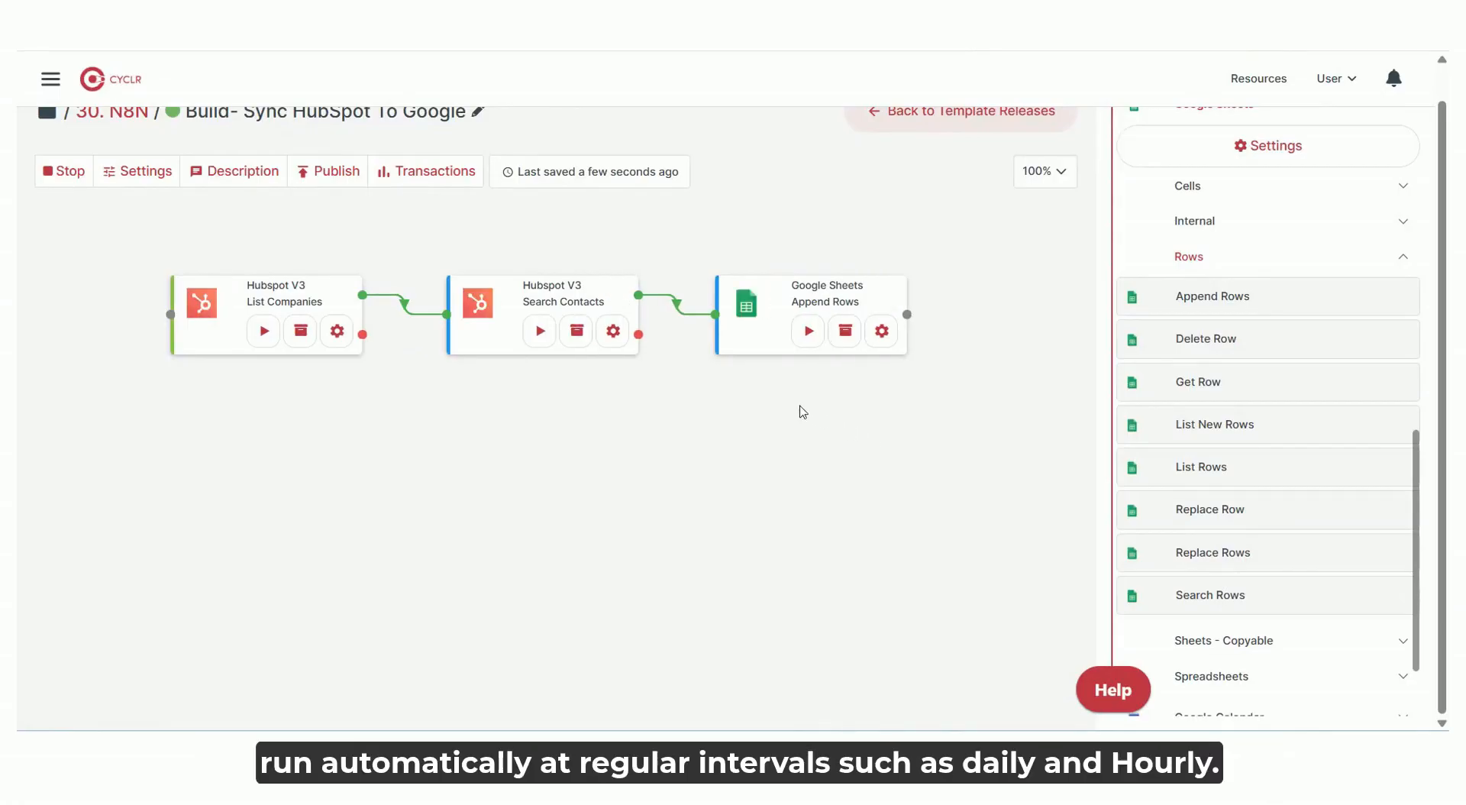
Review the Append Rows step data, examining the requests and the updates object in the Google Sheets response
left_click(846, 331)
scroll(505, 569, "down", 1)
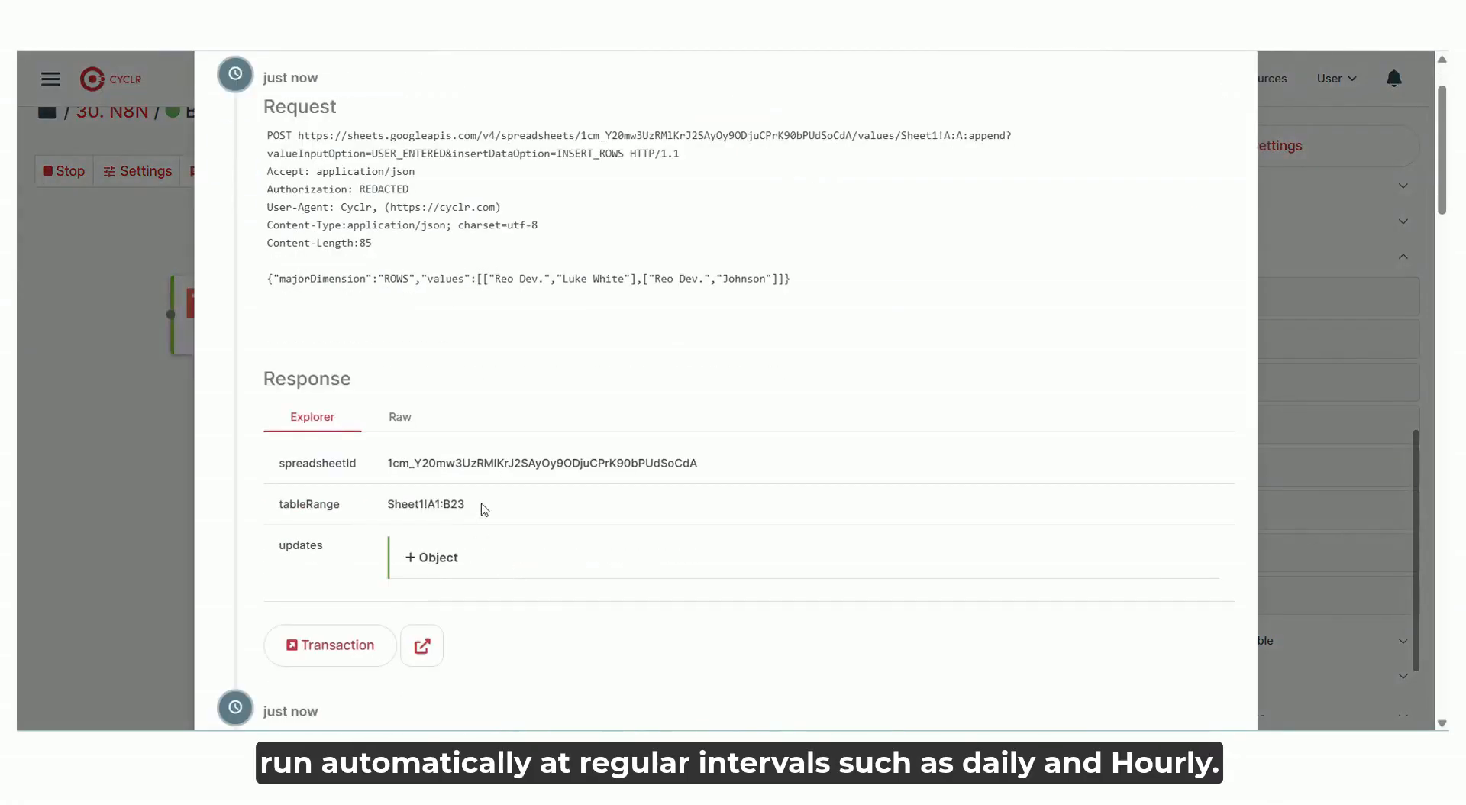
left_click(439, 562)
scroll(598, 574, "down", 1)
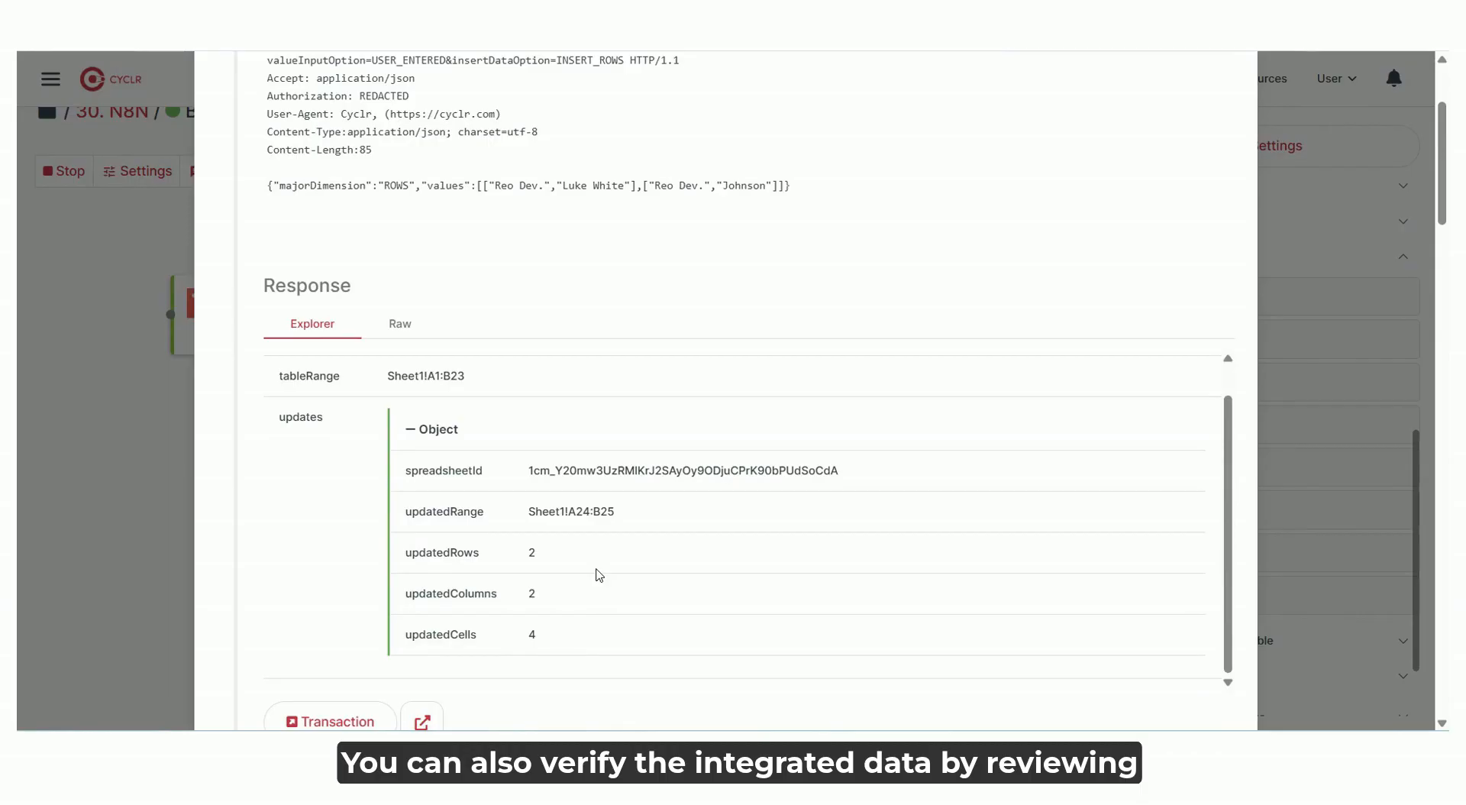
scroll(598, 576, "down", 1)
scroll(687, 344, "up", 1)
scroll(688, 343, "down", 9)
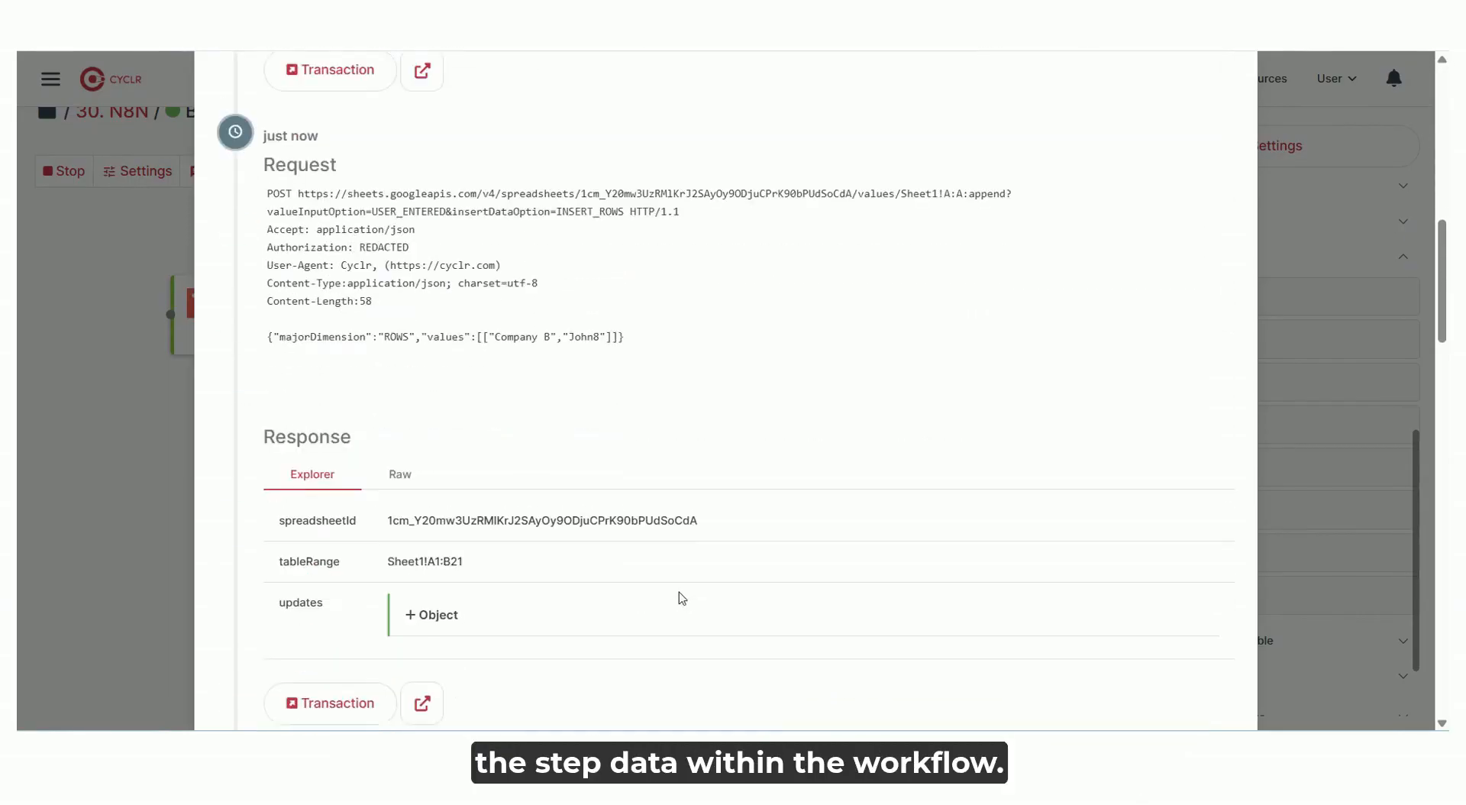
Look through the remaining append requests and responses in the Append Rows step data, and close it
scroll(682, 598, "down", 5)
scroll(682, 598, "down", 10)
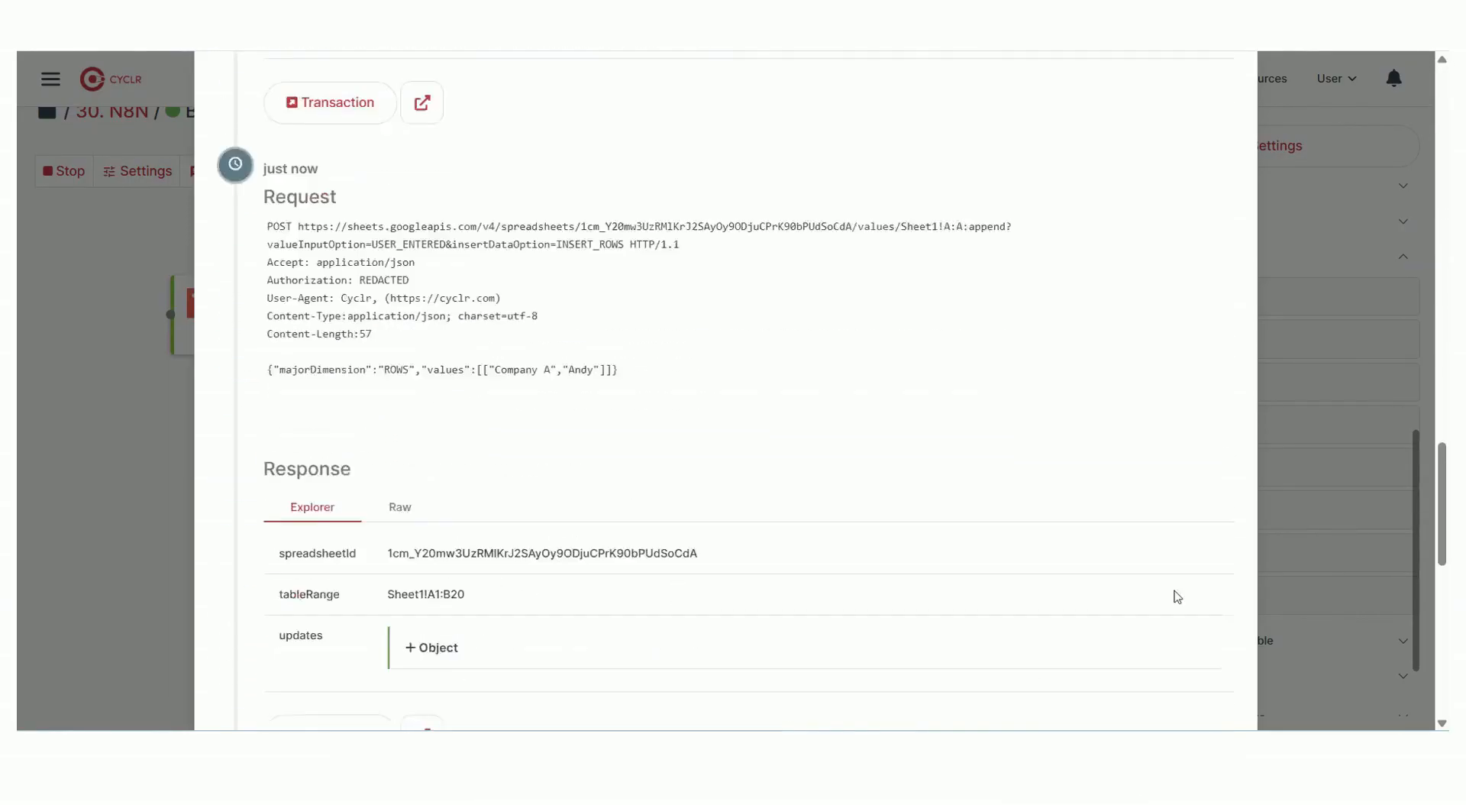
left_click(95, 377)
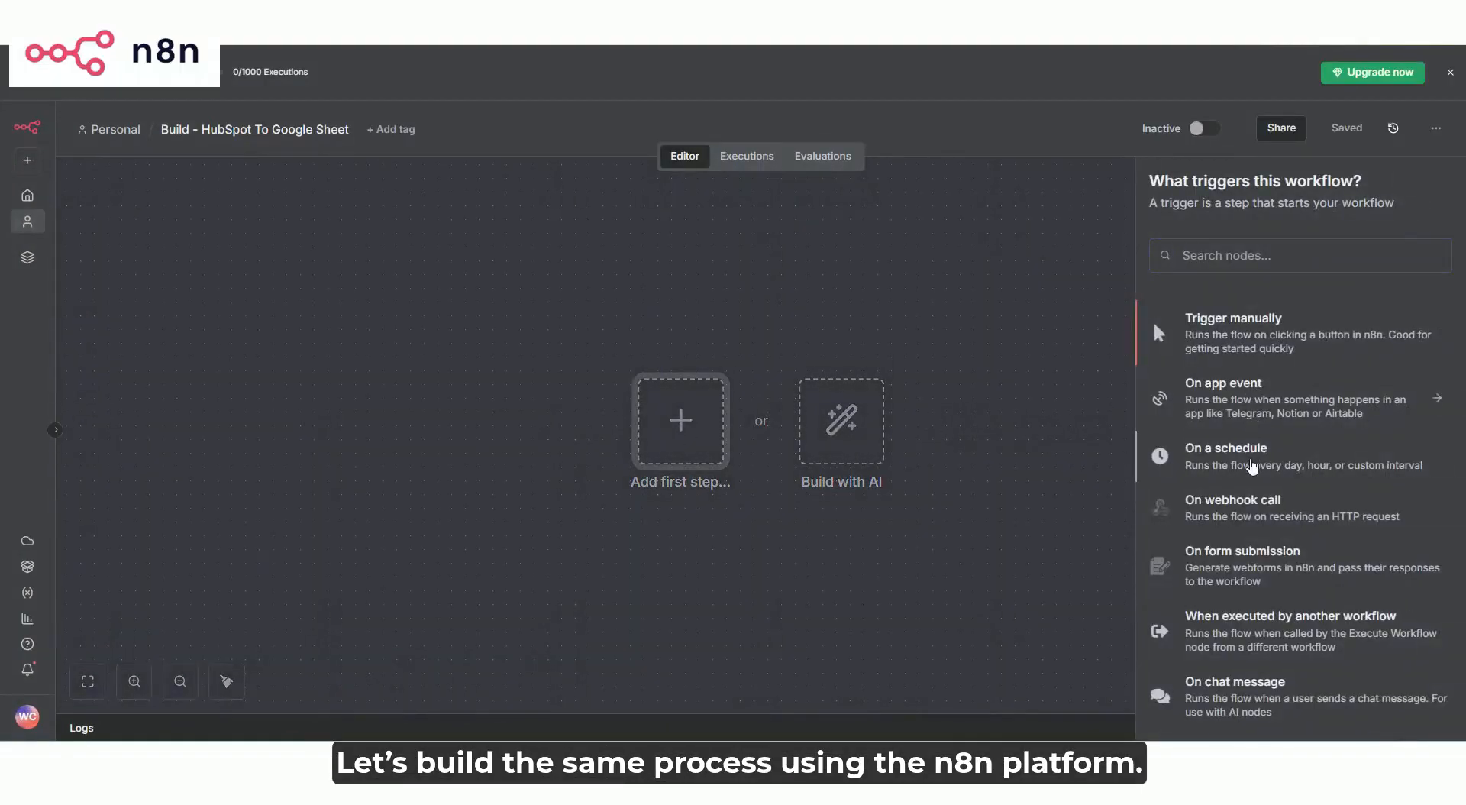
In n8n, start the Build - HubSpot To Google Sheet workflow with a Schedule Trigger and add HubSpot's Get many companies action
left_click(1252, 465)
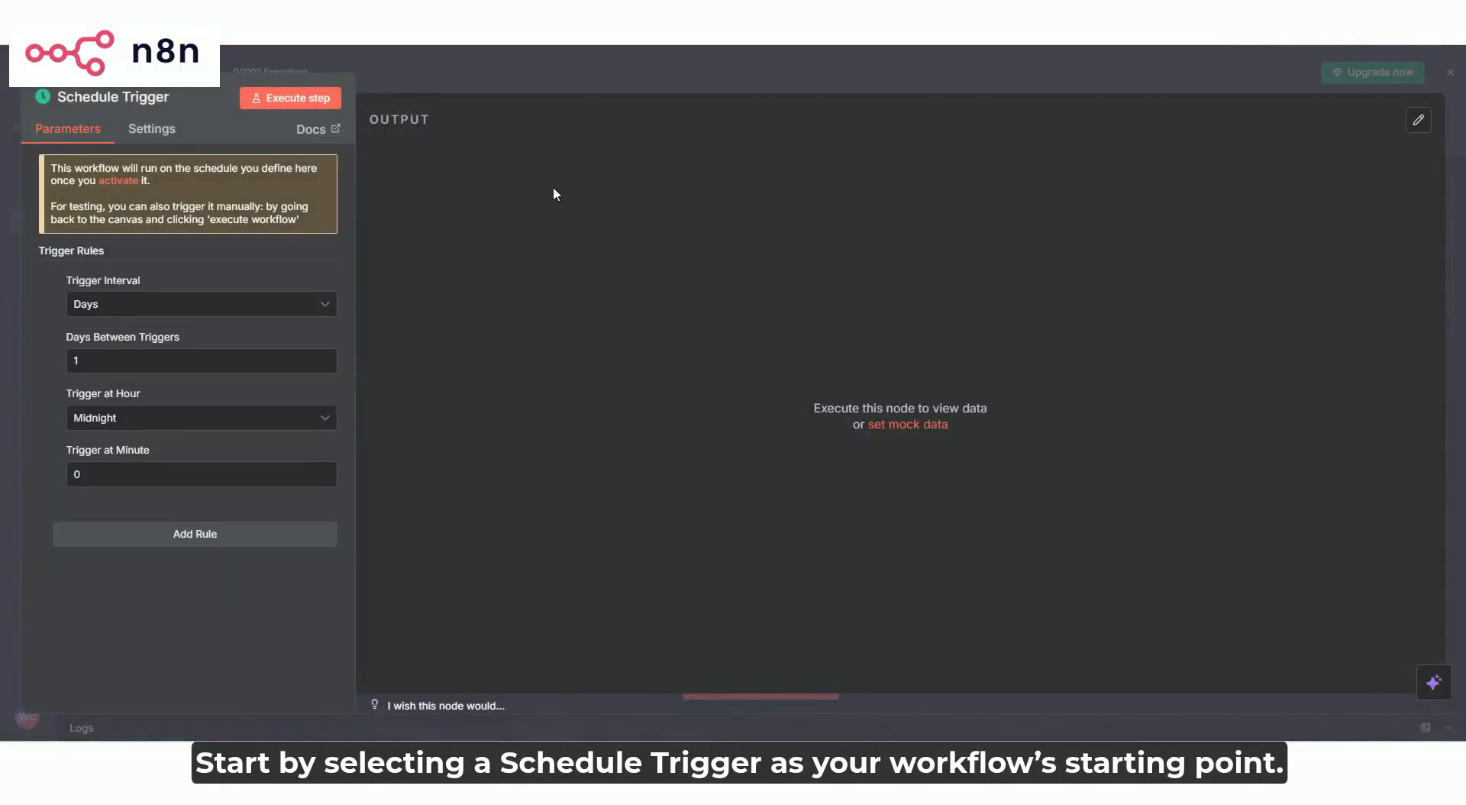
left_click(562, 89)
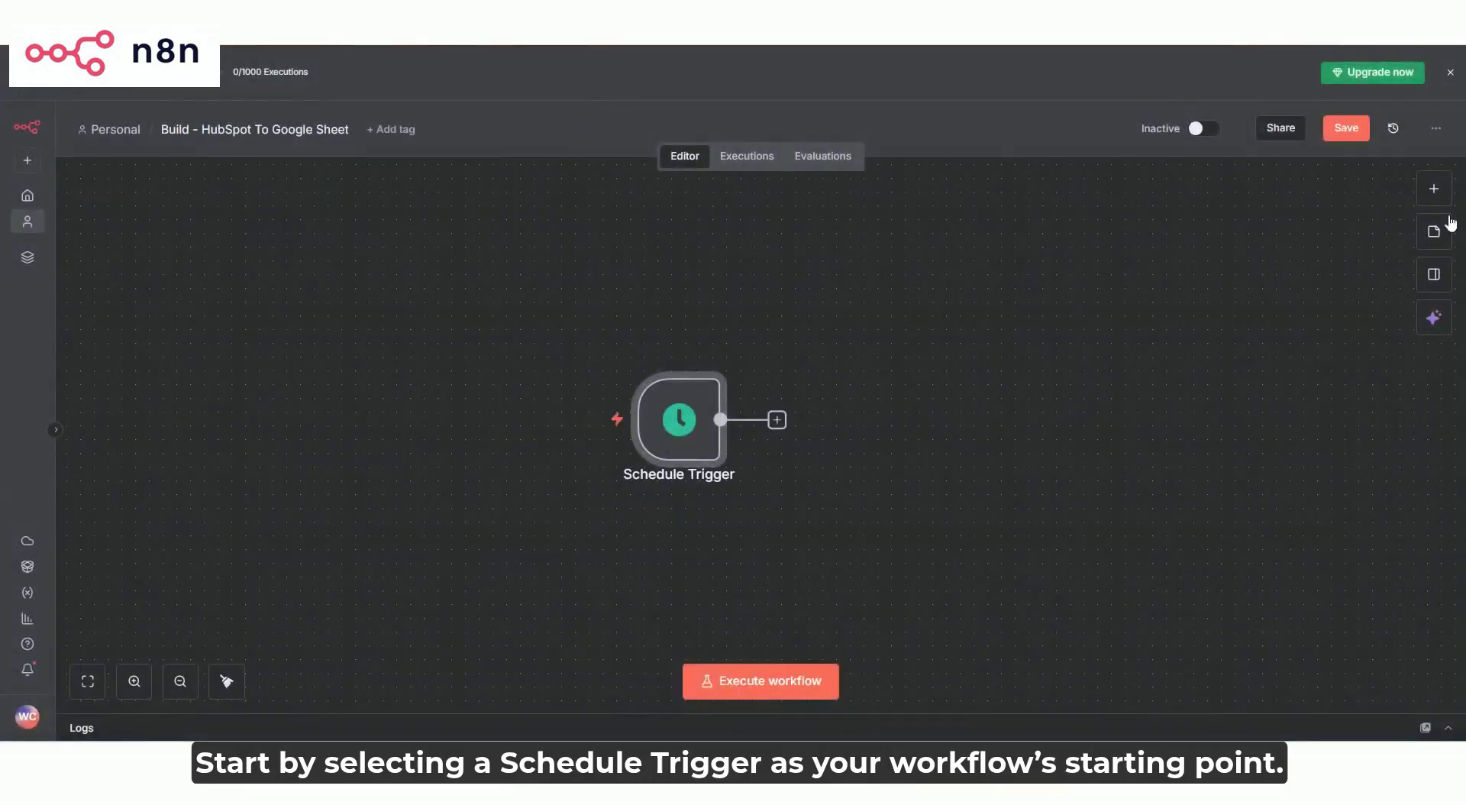
left_click(1432, 189)
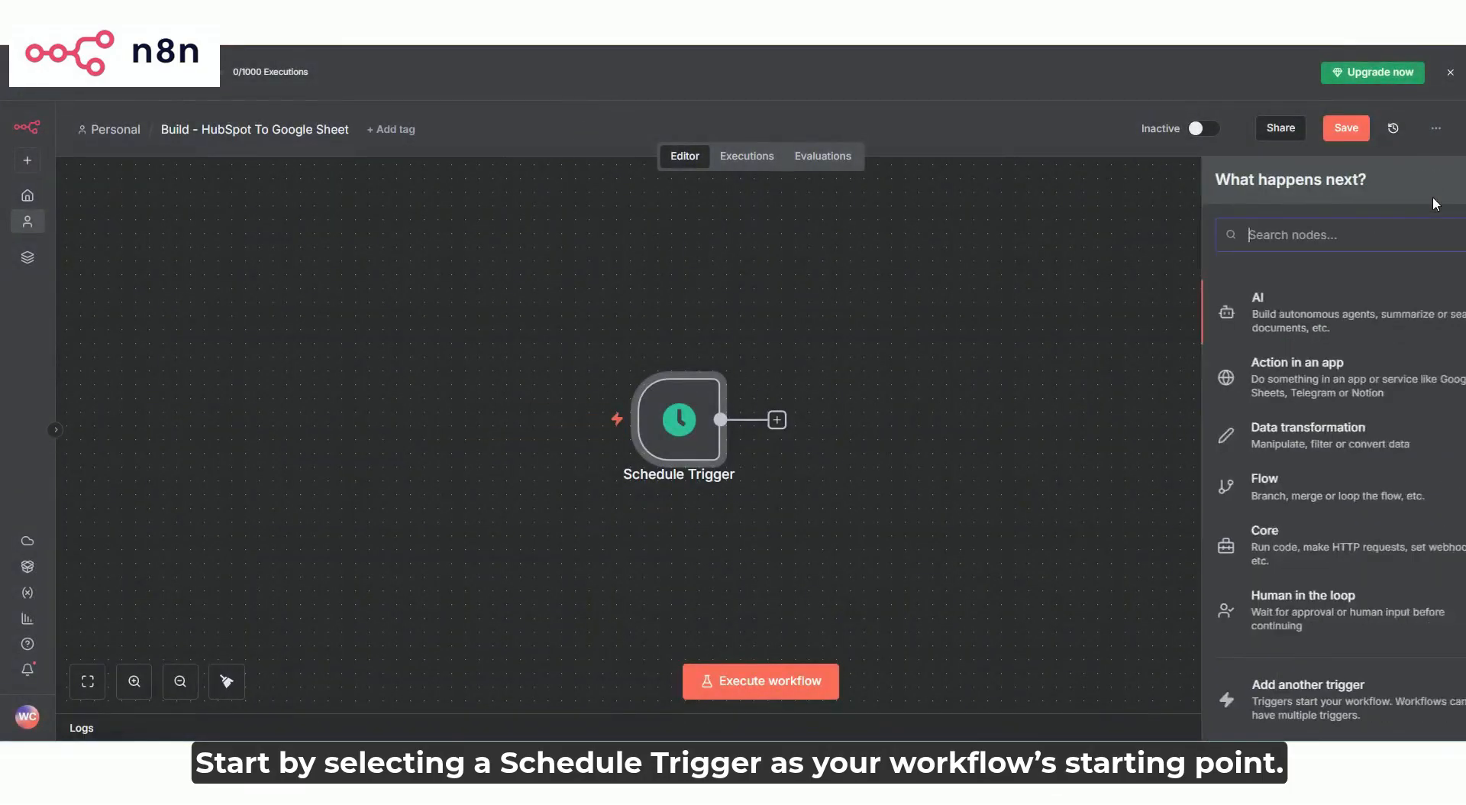
left_click(1297, 371)
type("hub")
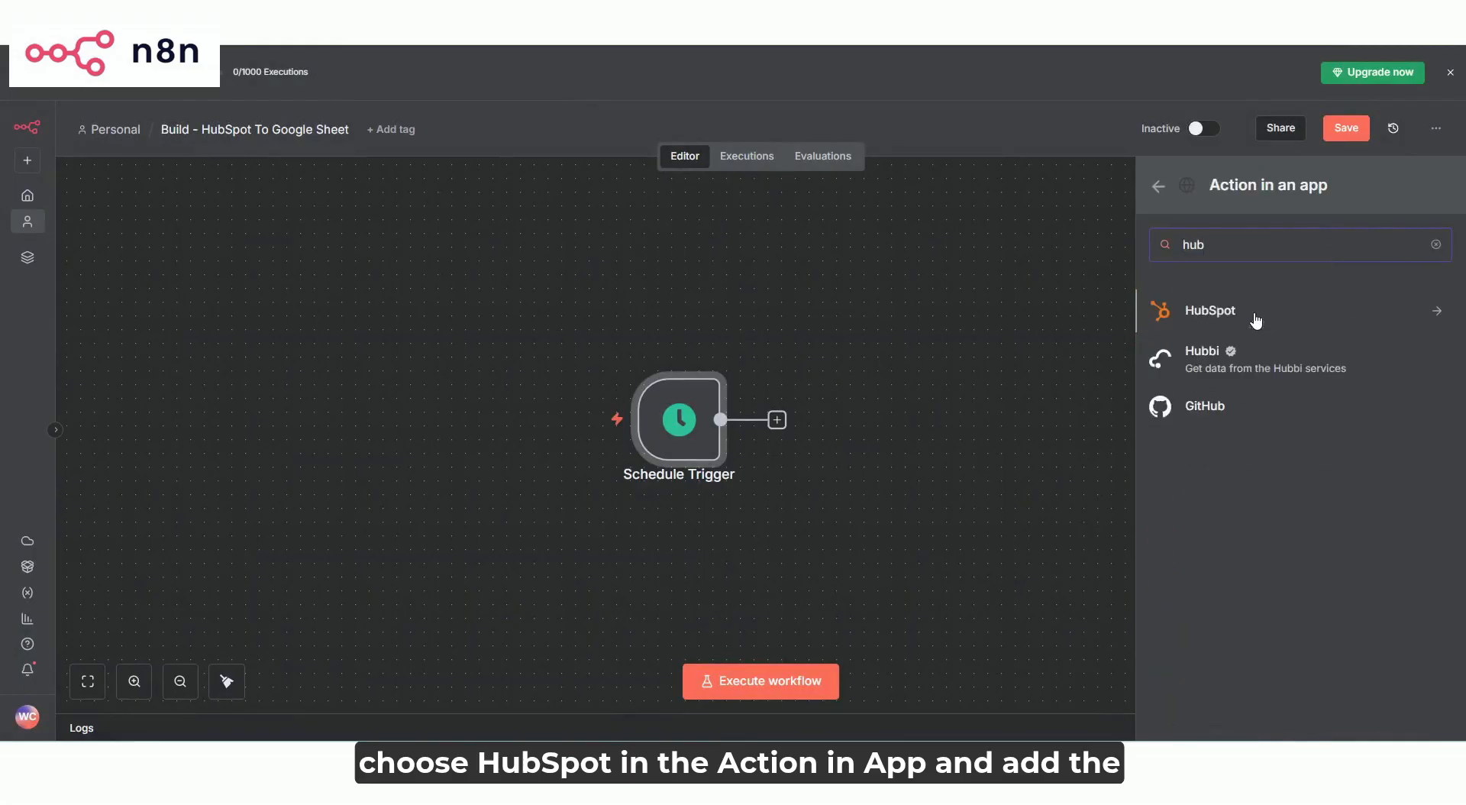
left_click(1253, 314)
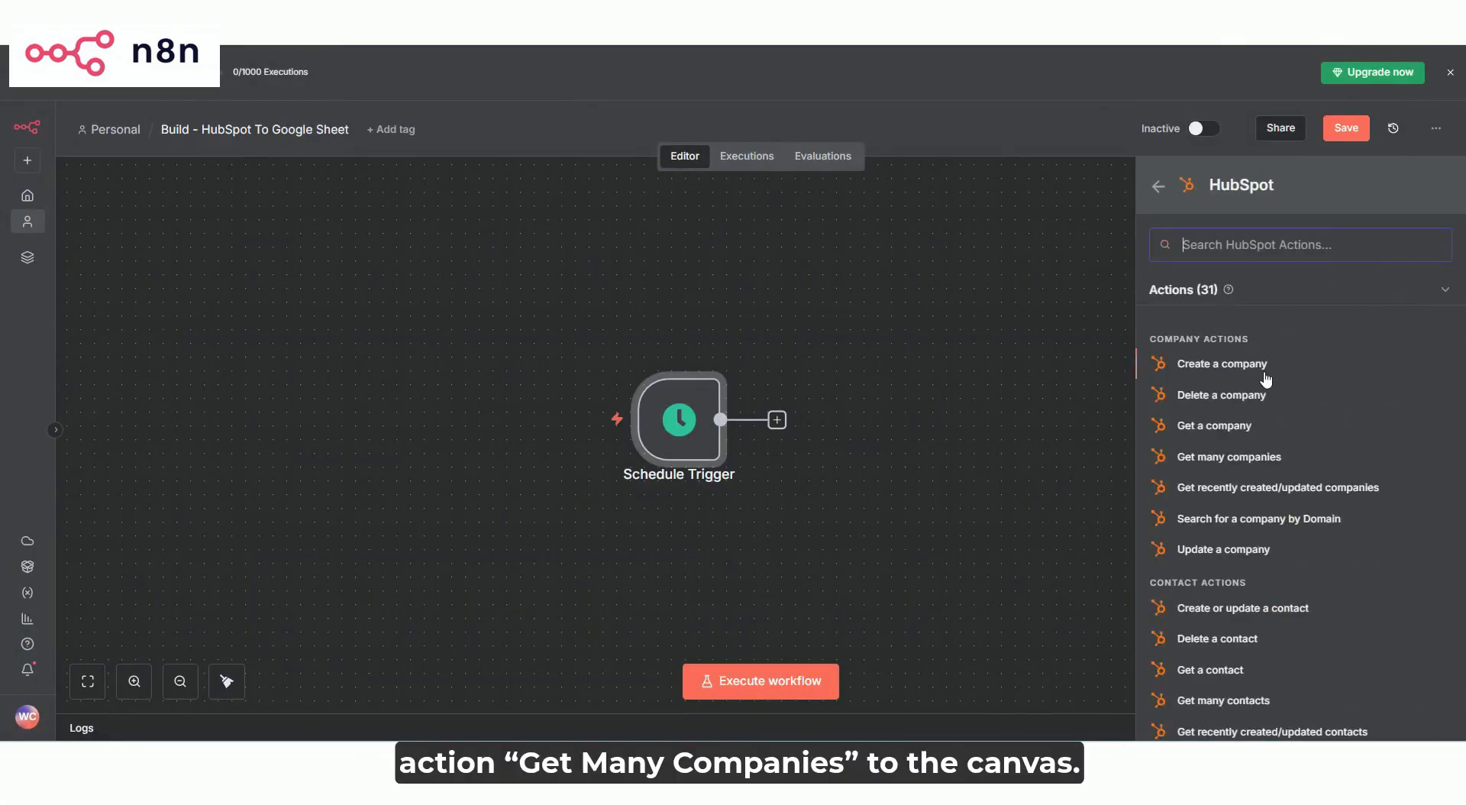
left_click_drag(1220, 464, 970, 443)
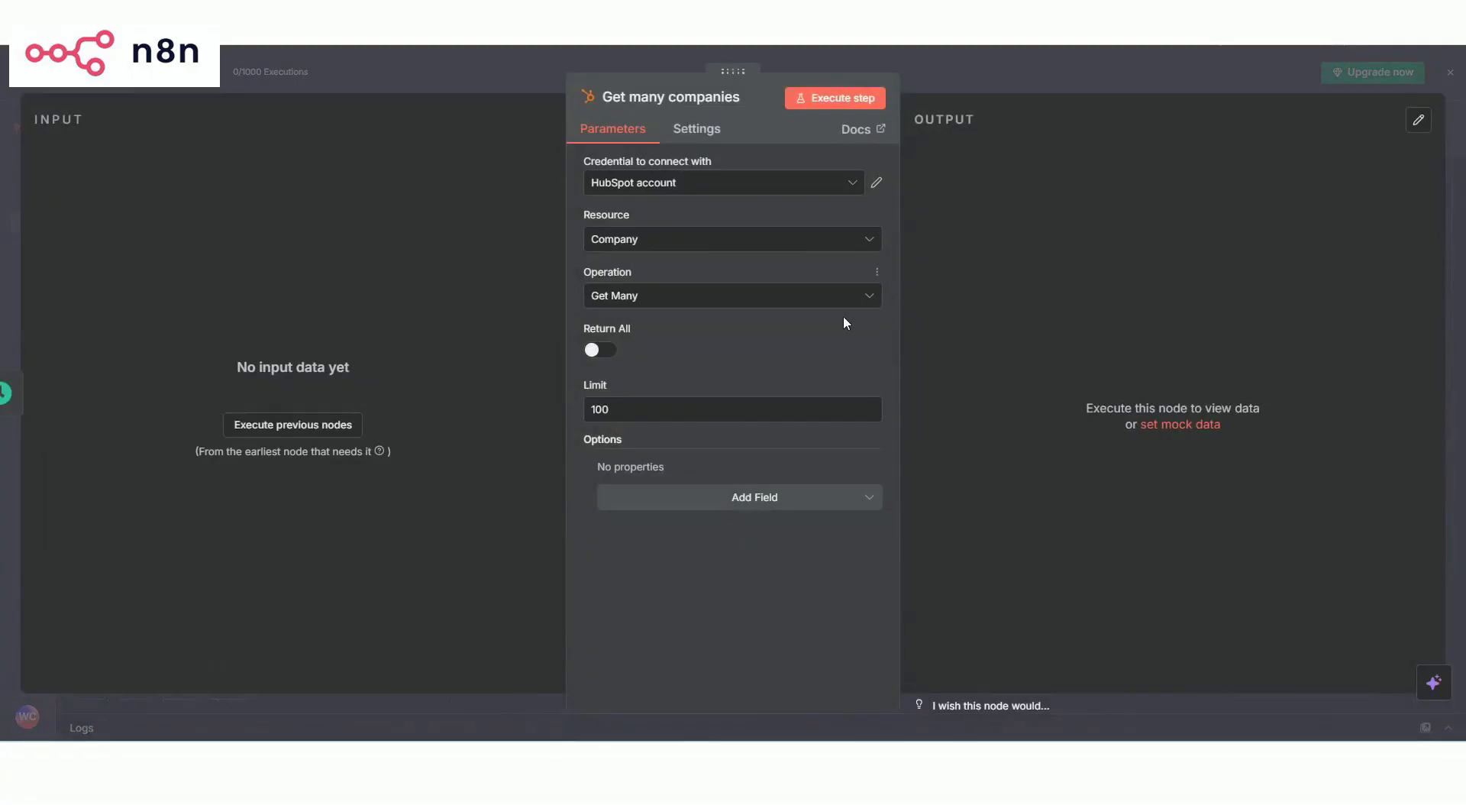
left_click(981, 75)
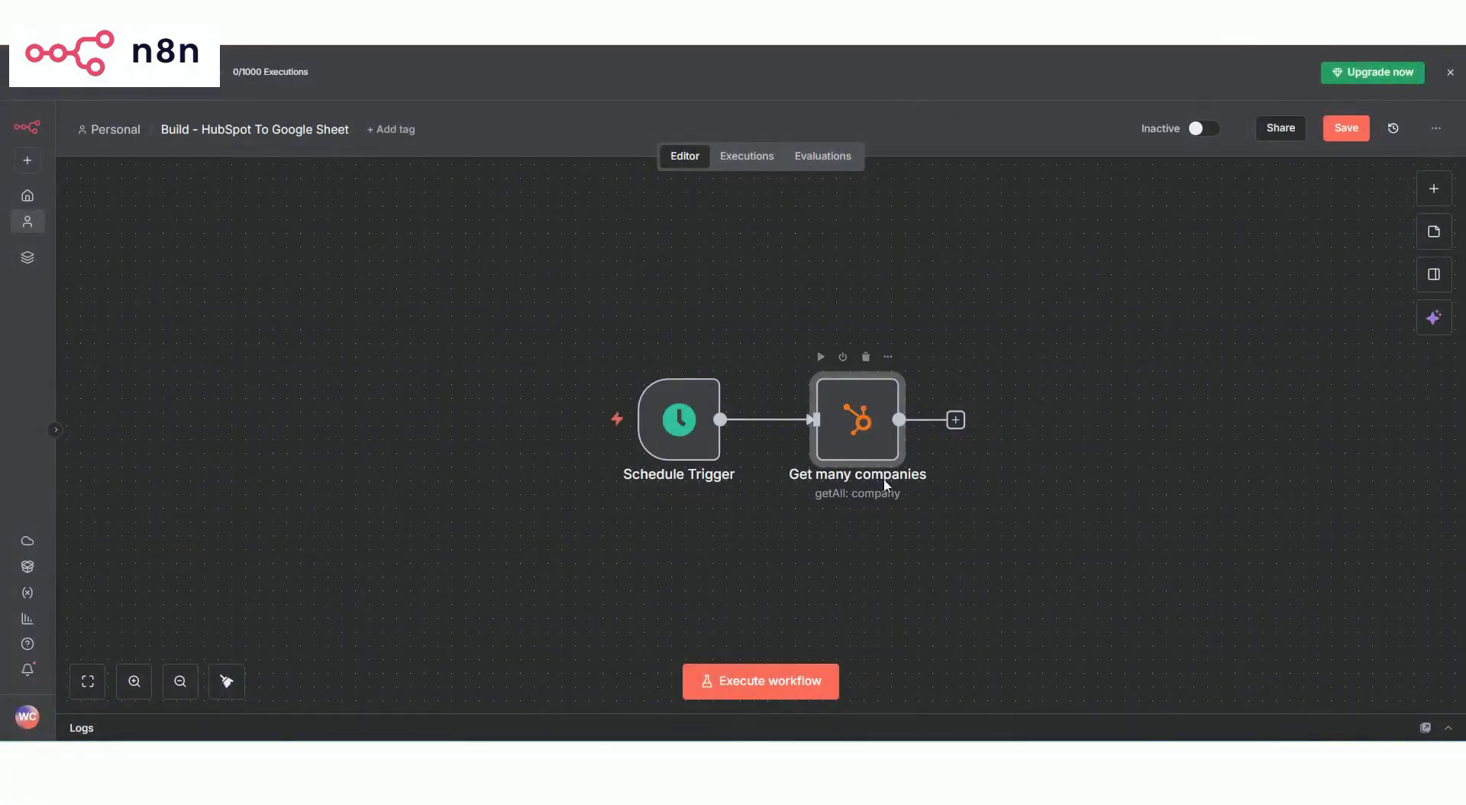
Execute the Get many companies node and examine its output as a table and as JSON
double_click(859, 441)
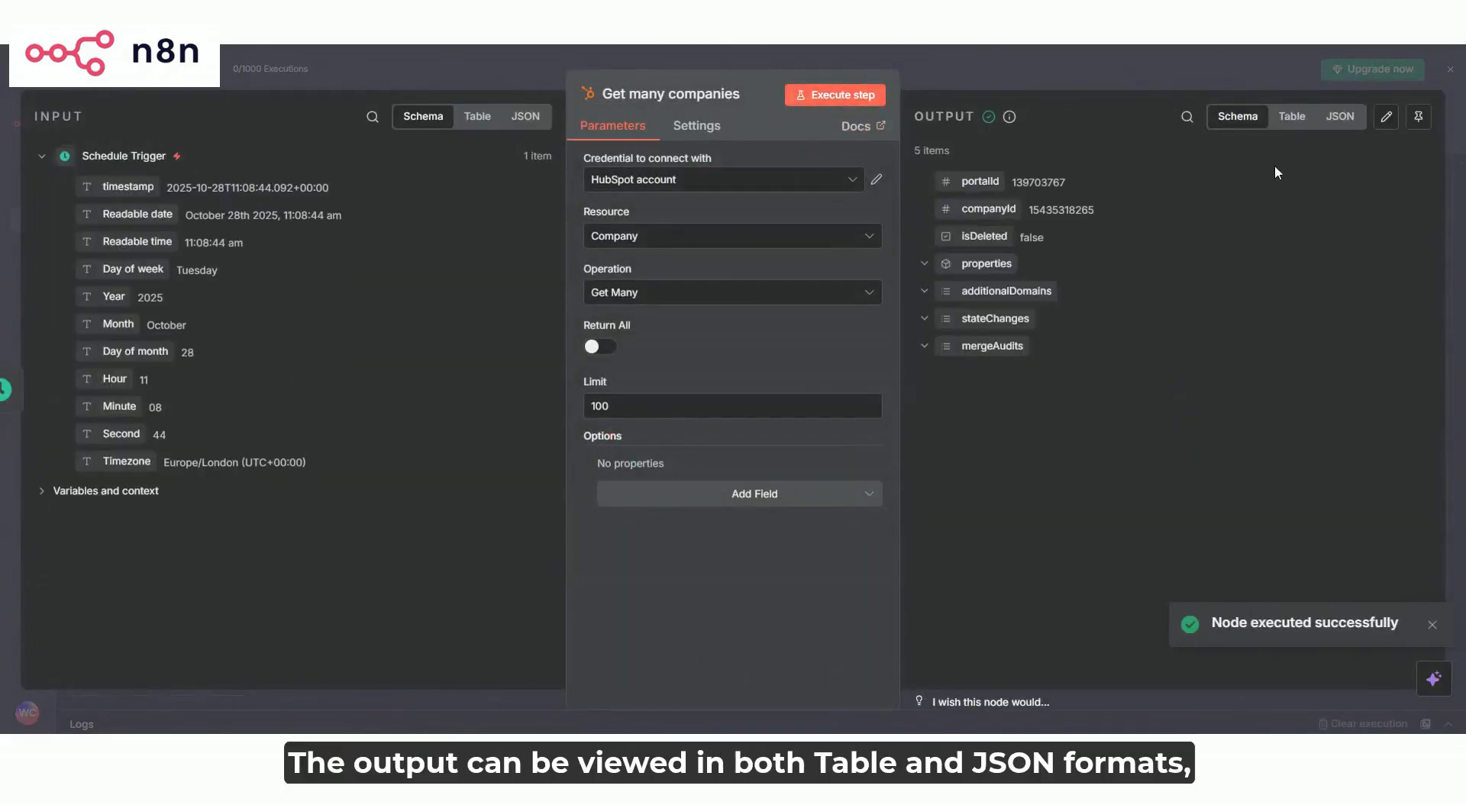
left_click(1293, 116)
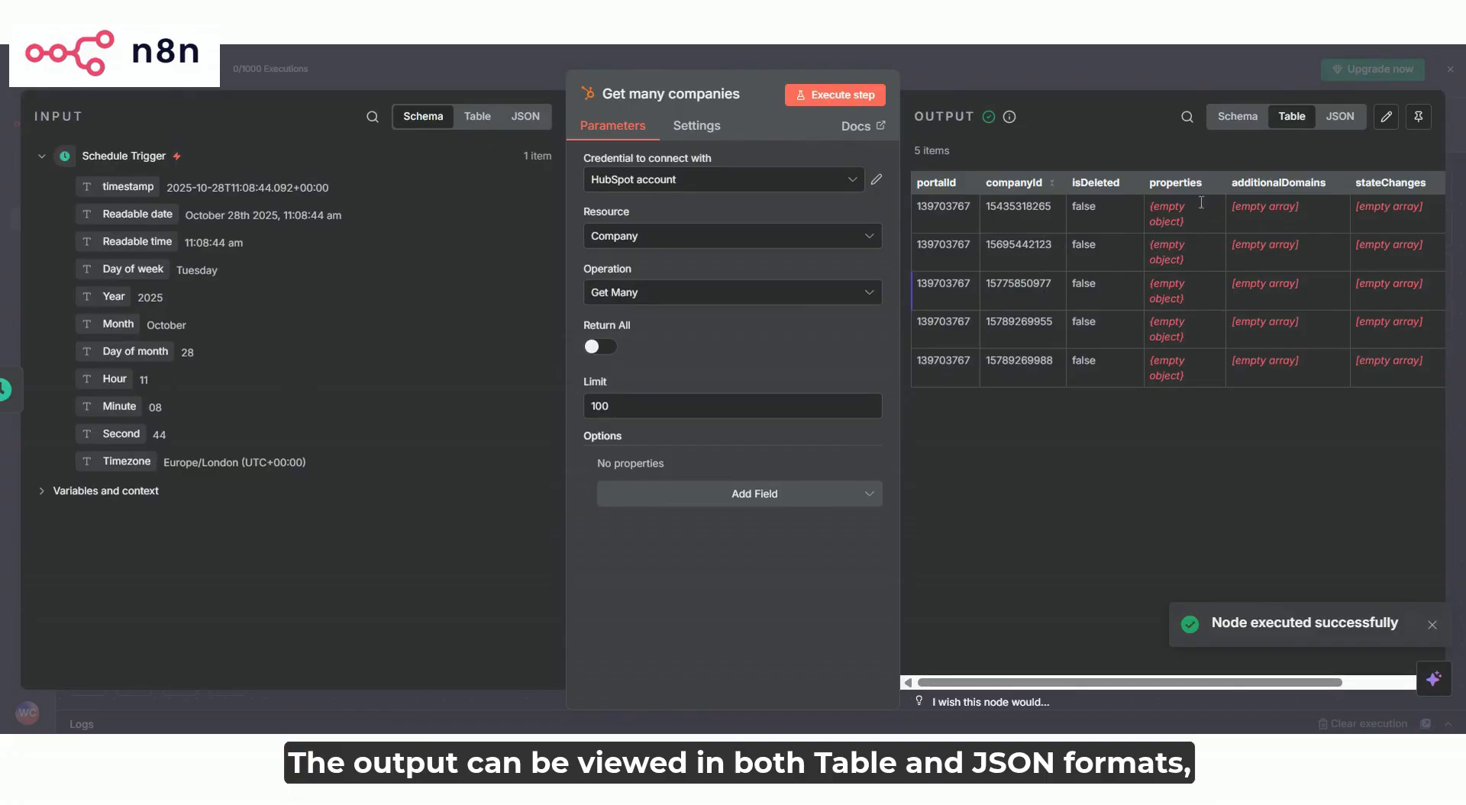
left_click(1332, 122)
scroll(1044, 405, "down", 5)
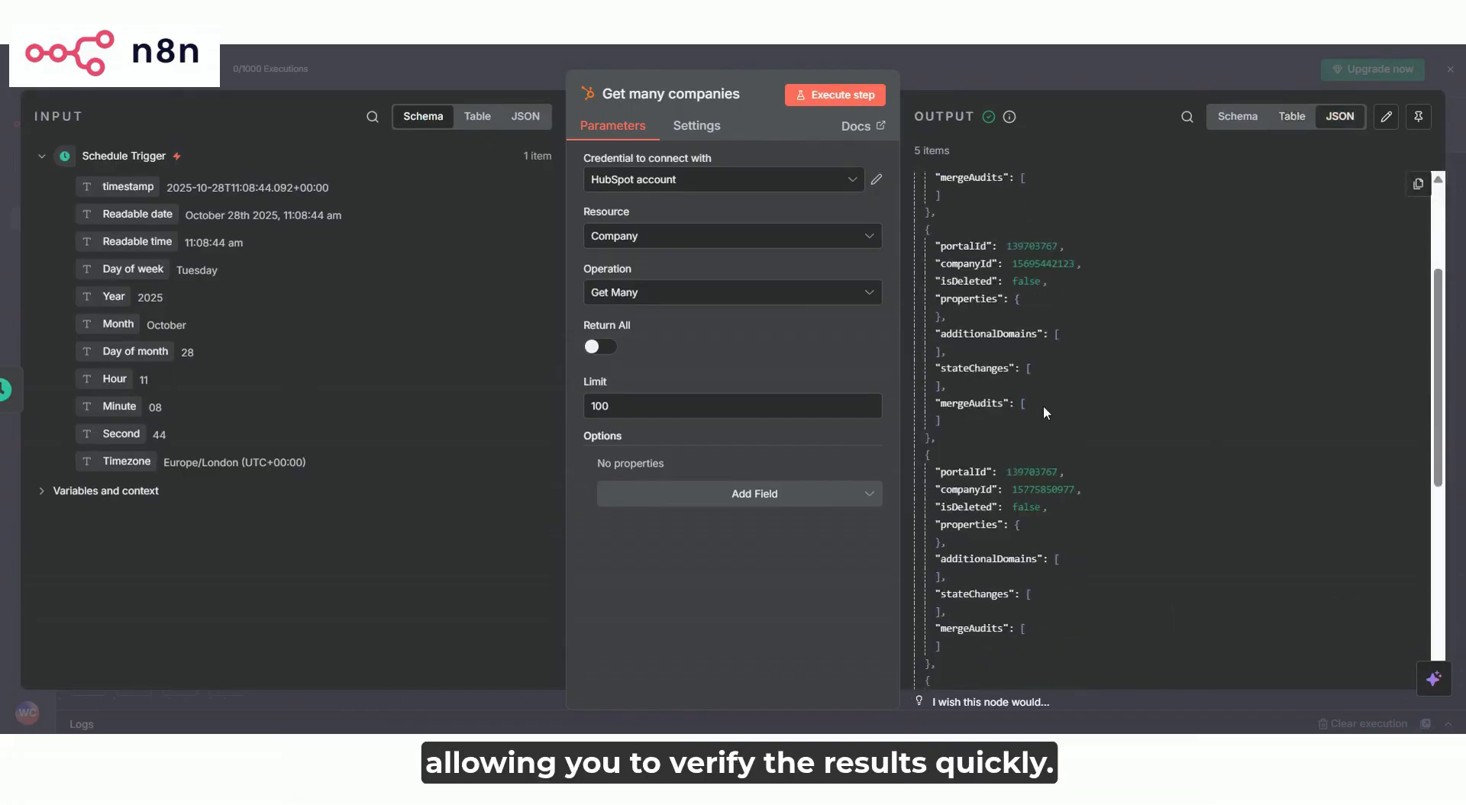
scroll(1044, 406, "down", 5)
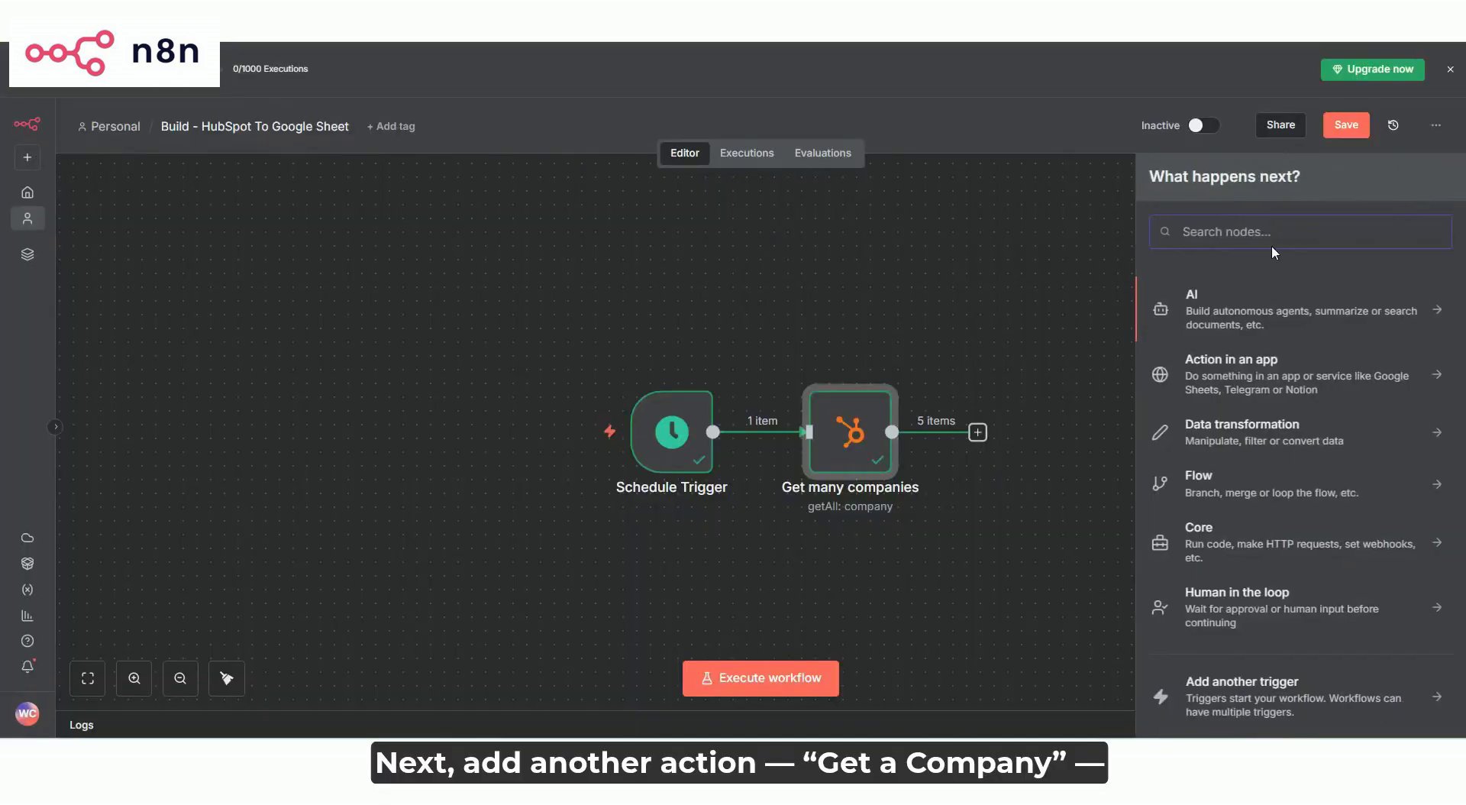
Add HubSpot's Get a company action after Get many companies
type("hub")
left_click(1256, 299)
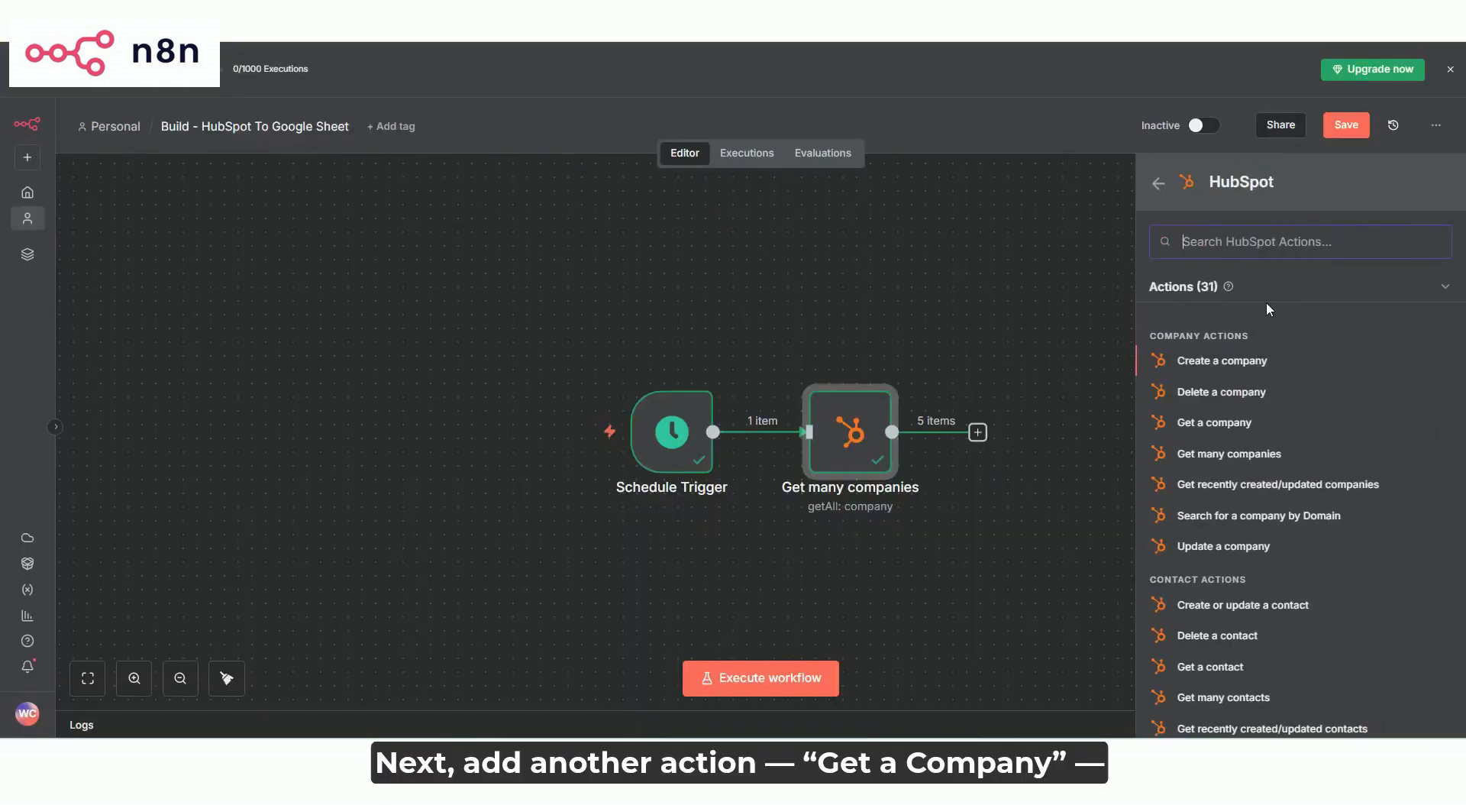
left_click(1179, 424)
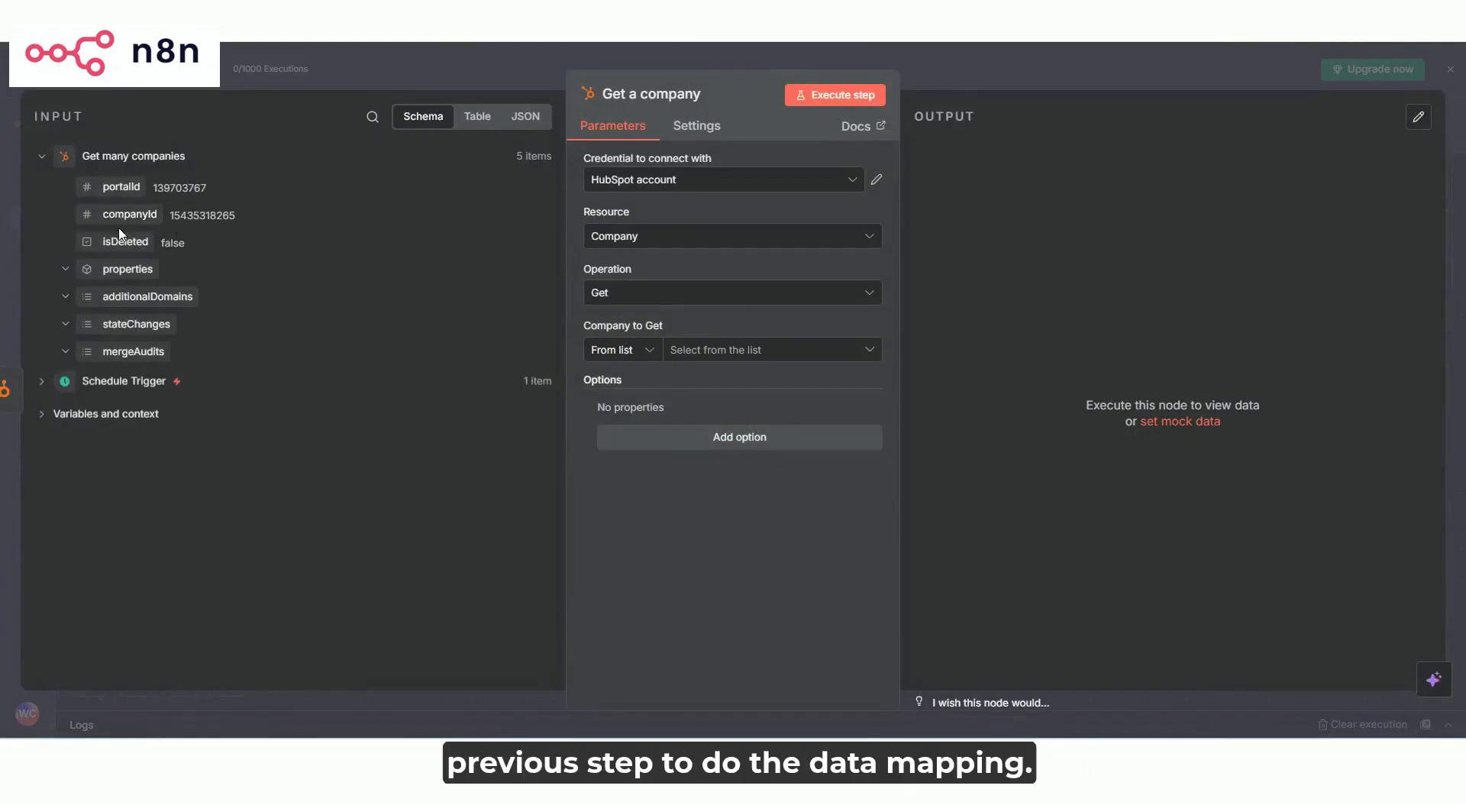
Map Company to Get, by ID, to companyId from Get many companies and execute the node
left_click_drag(126, 220, 764, 361)
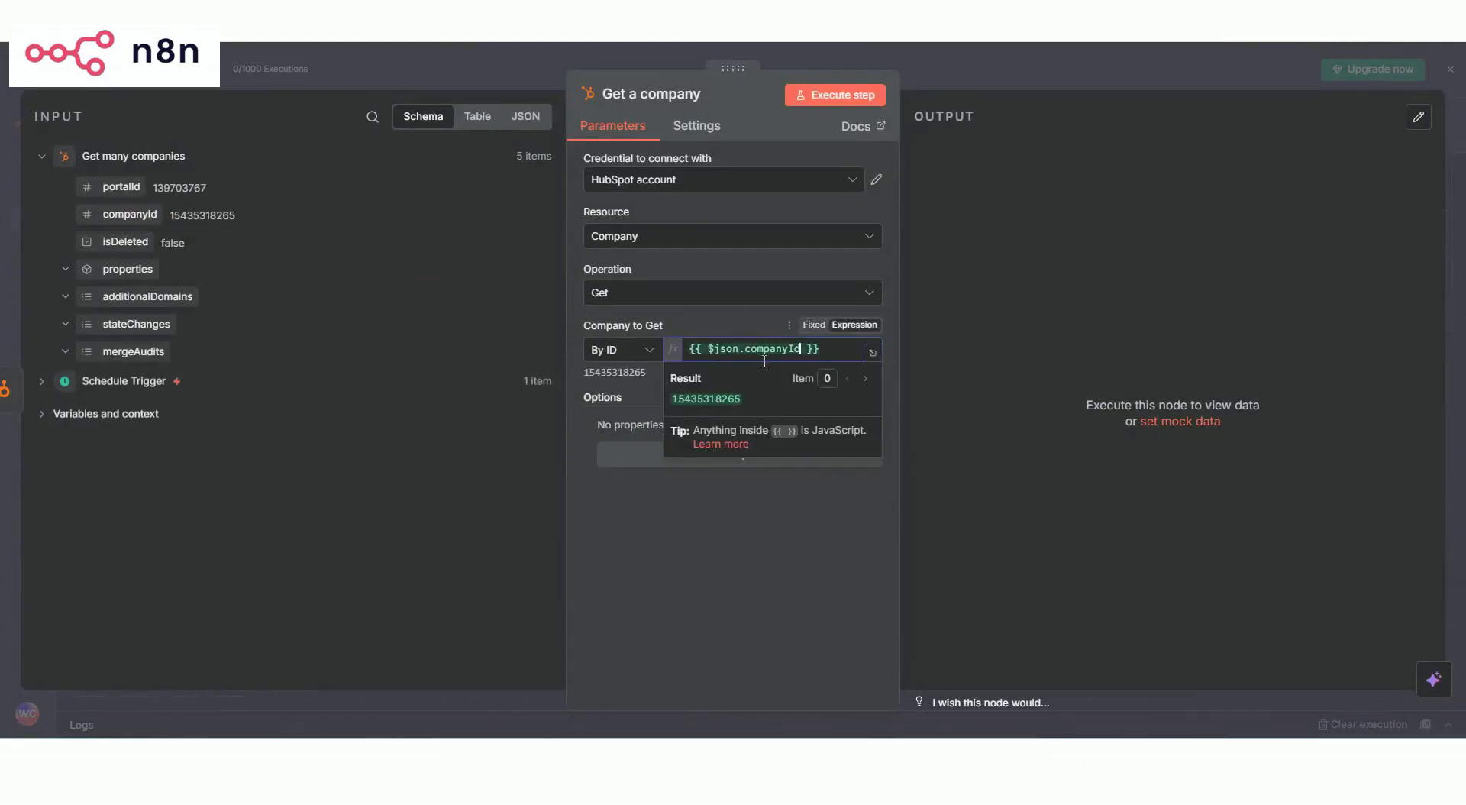
left_click(835, 95)
left_click(999, 71)
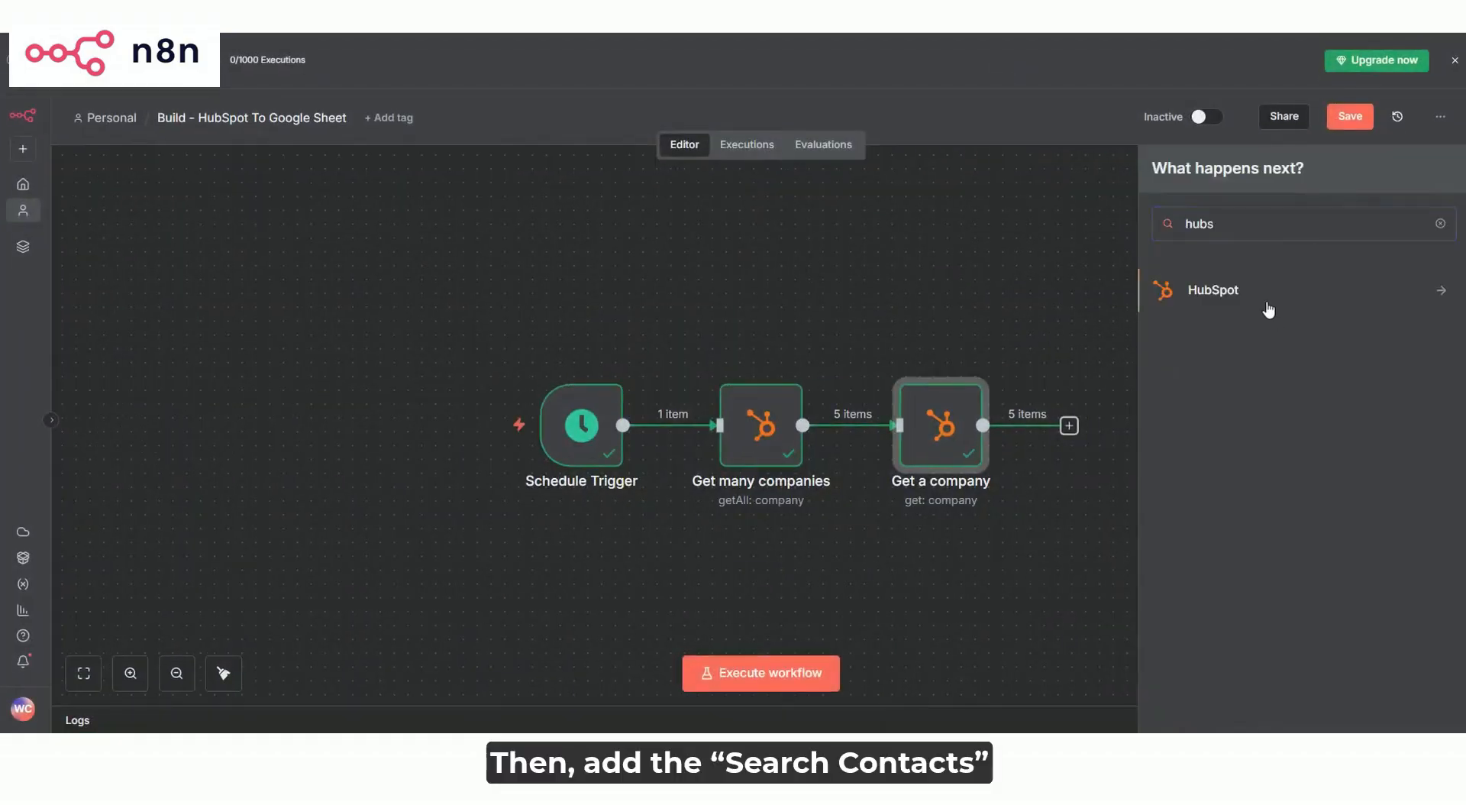
Add HubSpot's Search contacts action after Get a company
left_click(1267, 313)
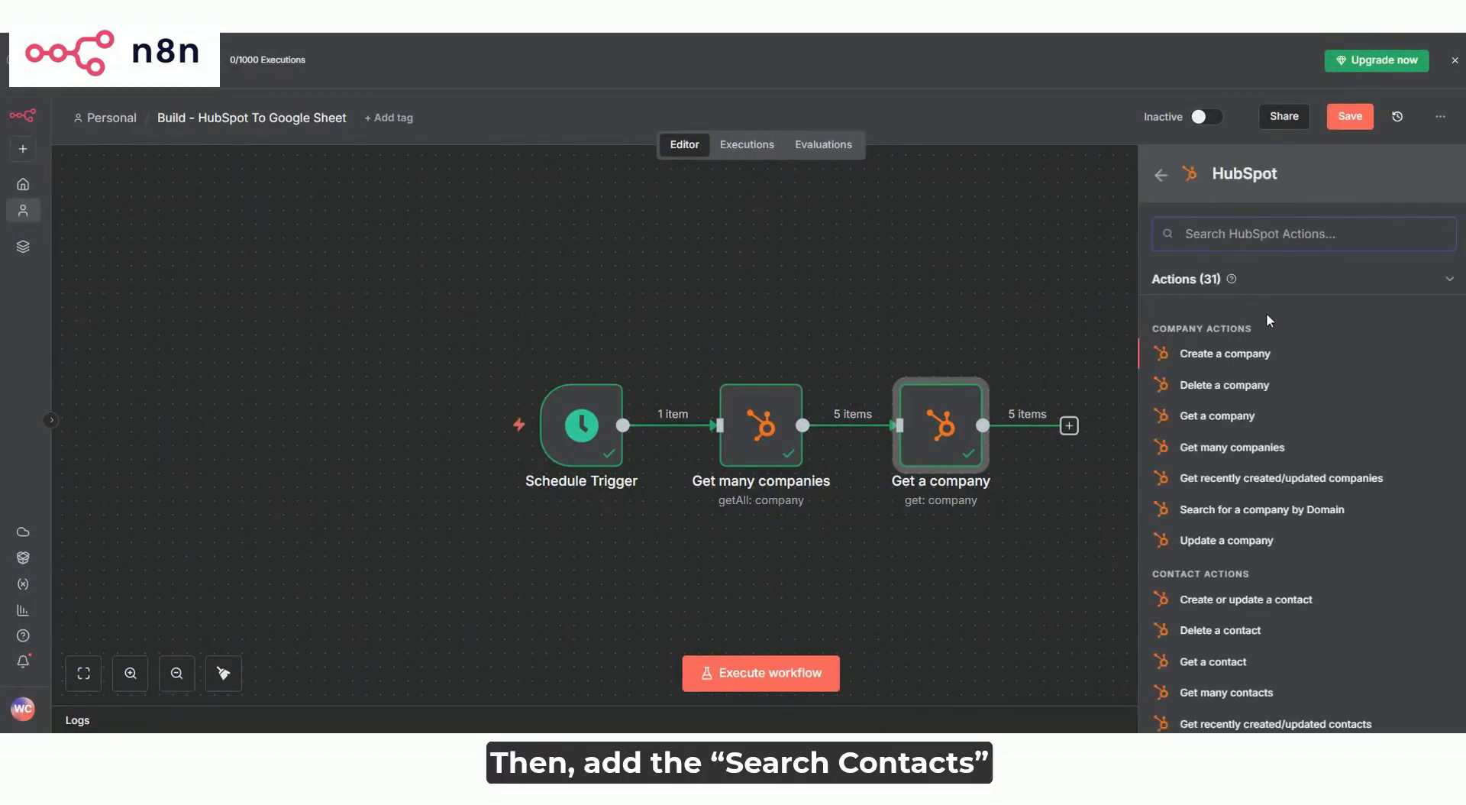
scroll(1267, 410, "down", 2)
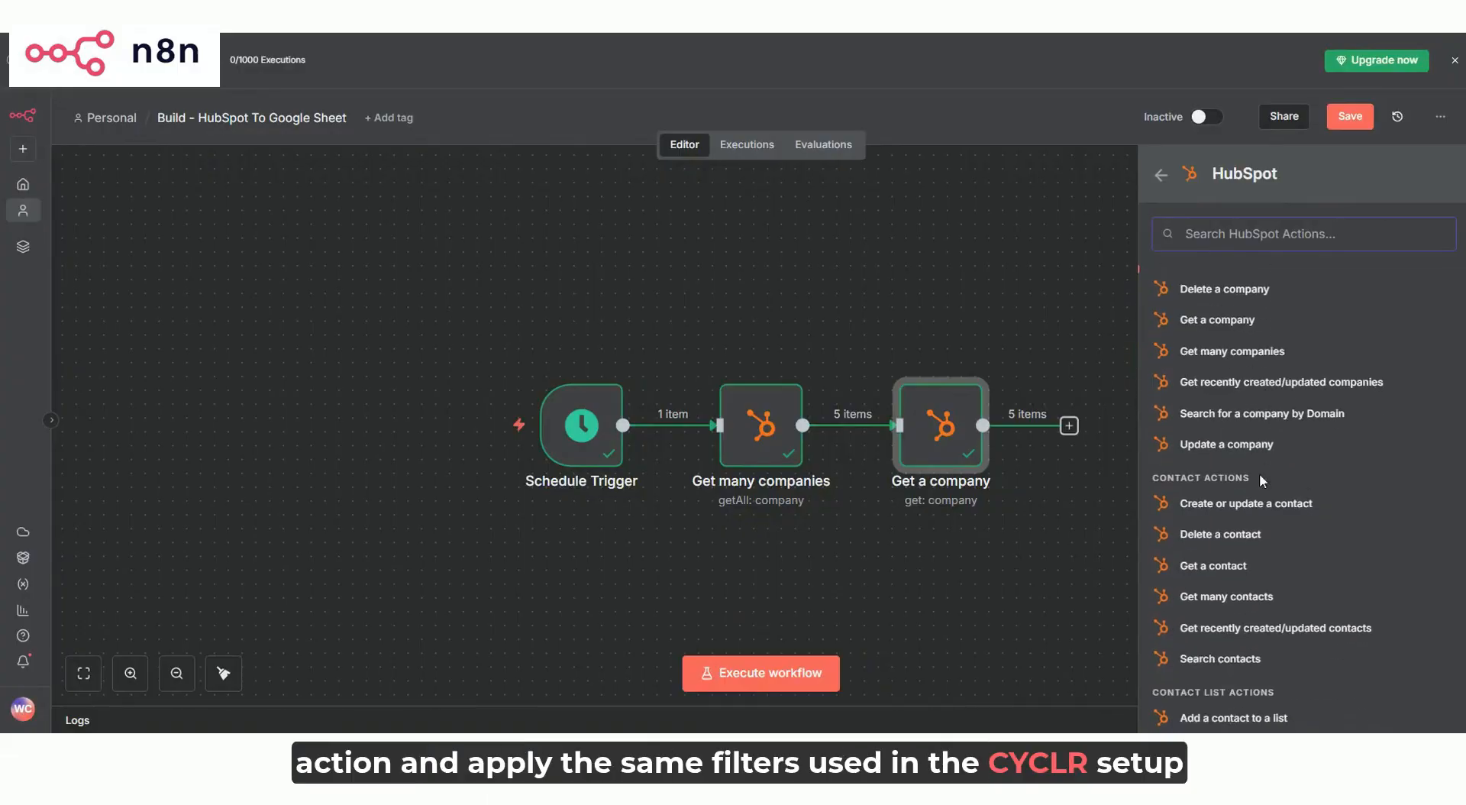
left_click(1202, 661)
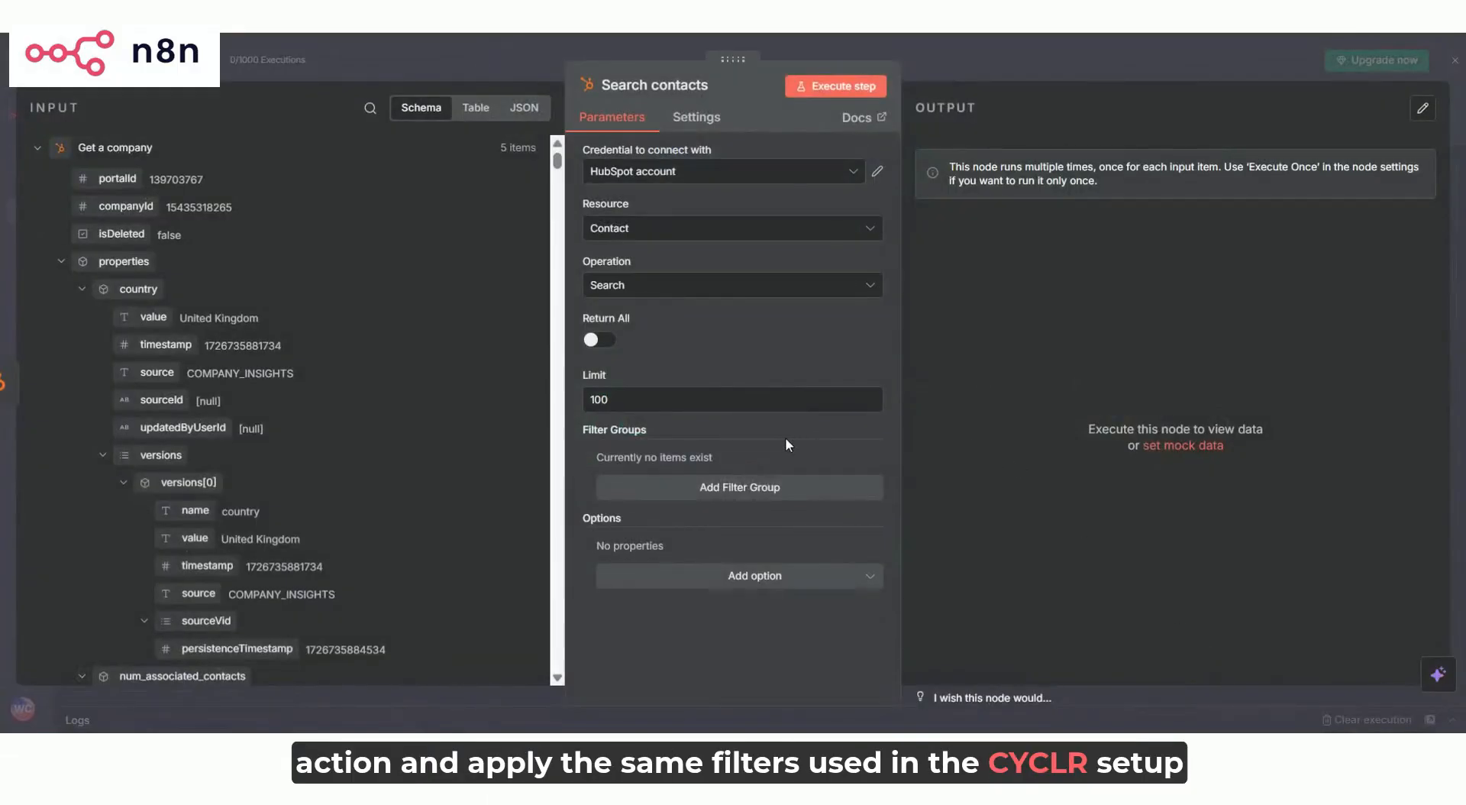
Filter Search contacts on Primary Associated Company ID equal to companyId from Get a company, and execute the node
left_click(722, 492)
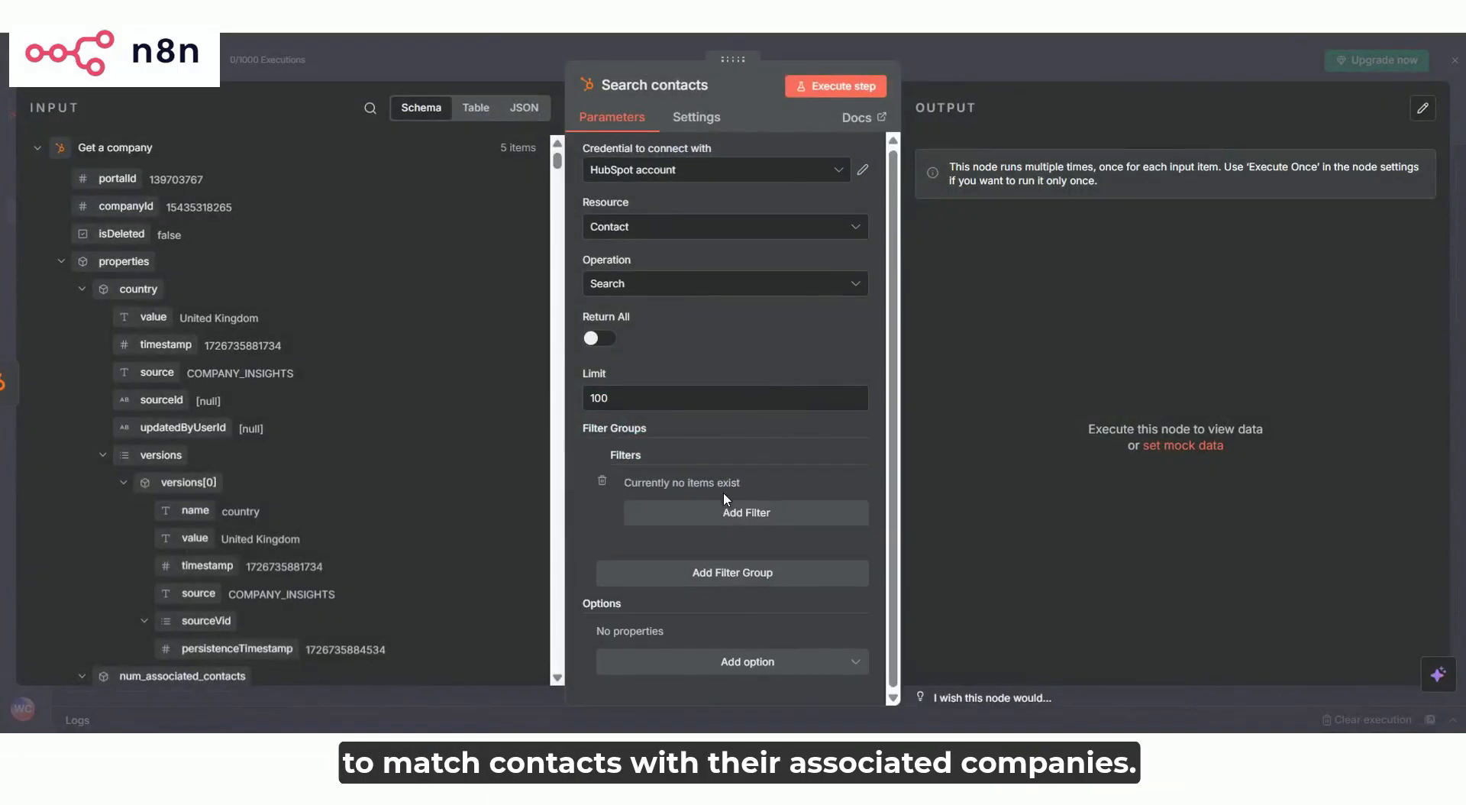
left_click(714, 528)
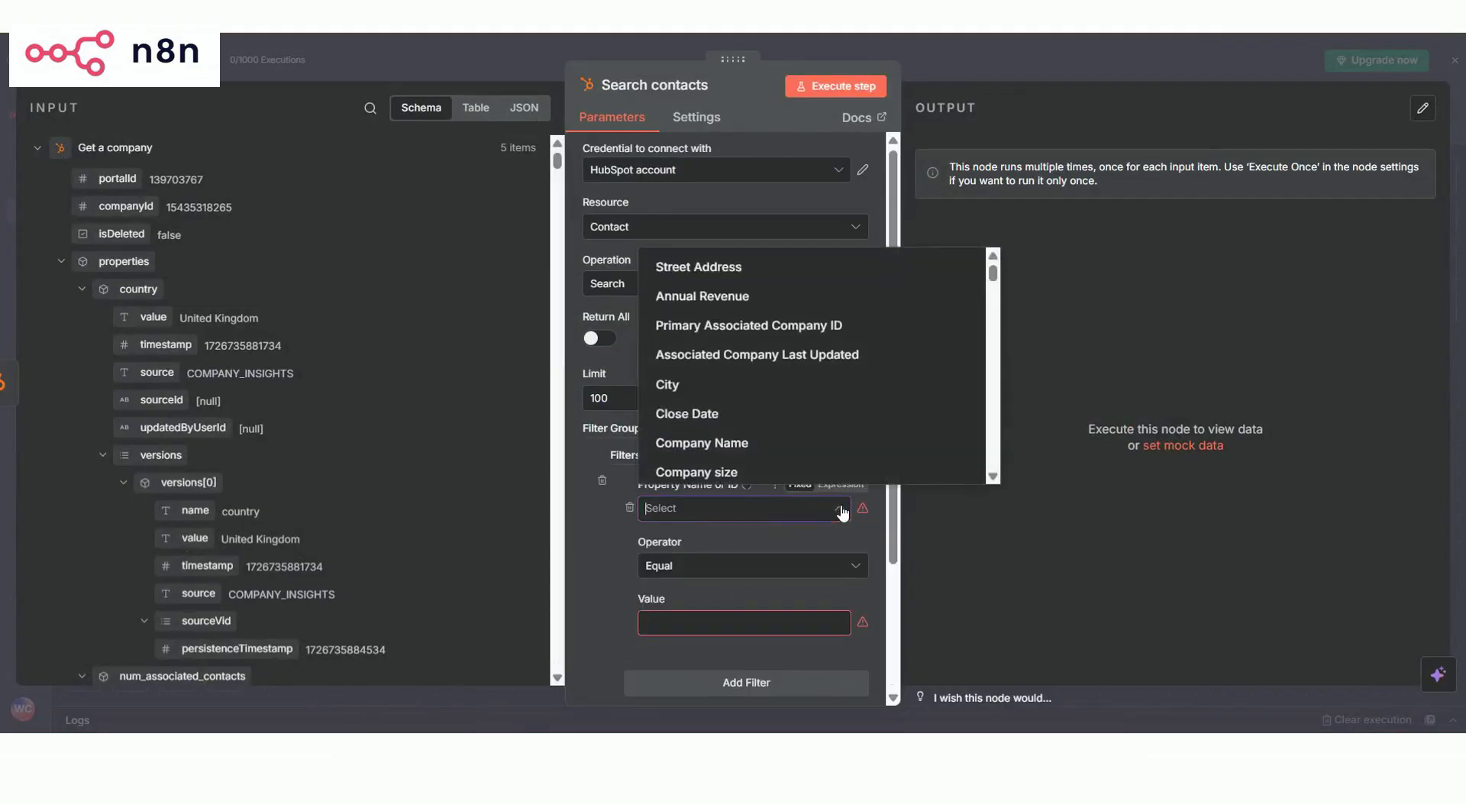
left_click(781, 356)
left_click_drag(117, 206, 745, 640)
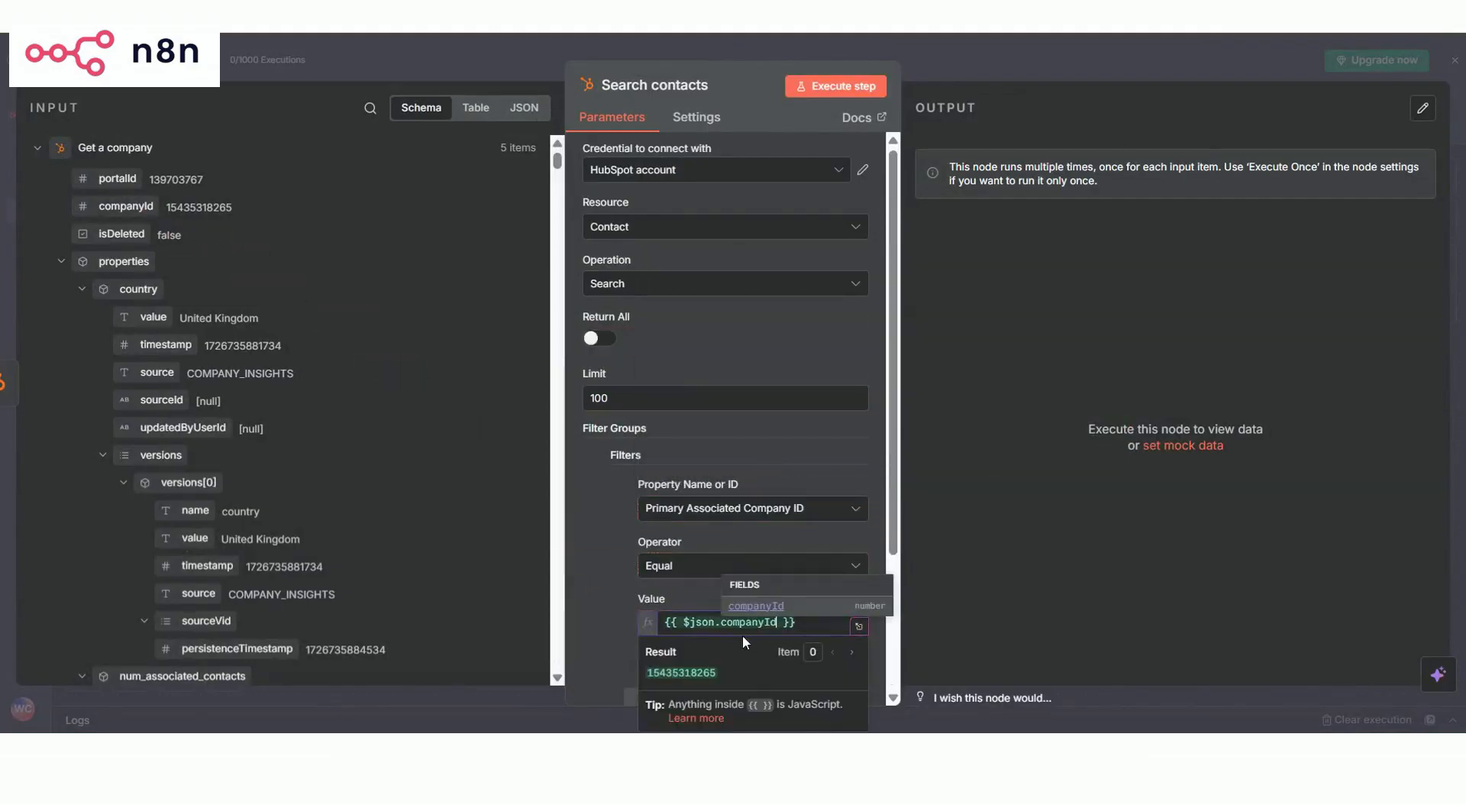
left_click(835, 86)
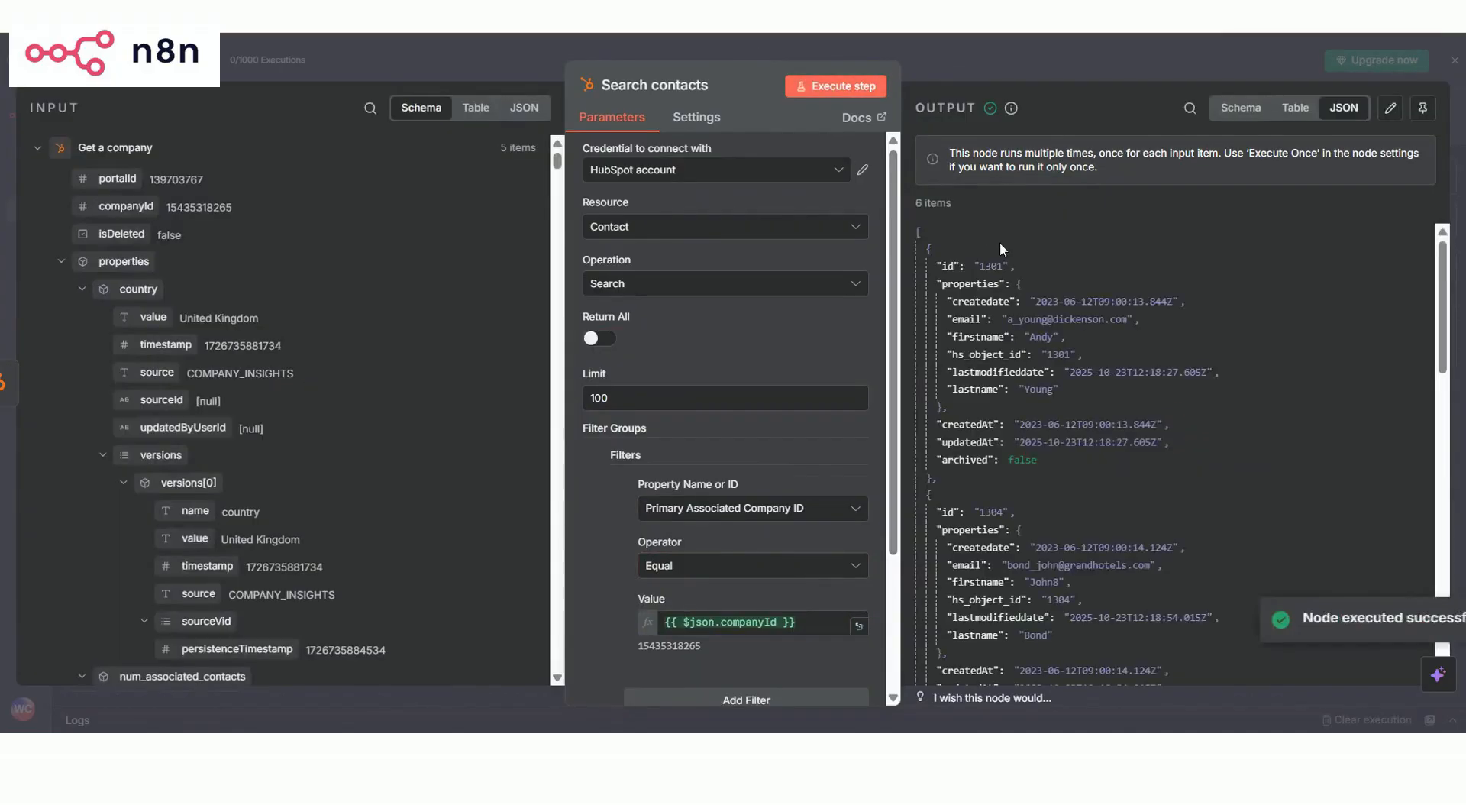
left_click(1045, 61)
Add the Google Sheets action Append or update row in sheet after Search contacts
left_click(1248, 423)
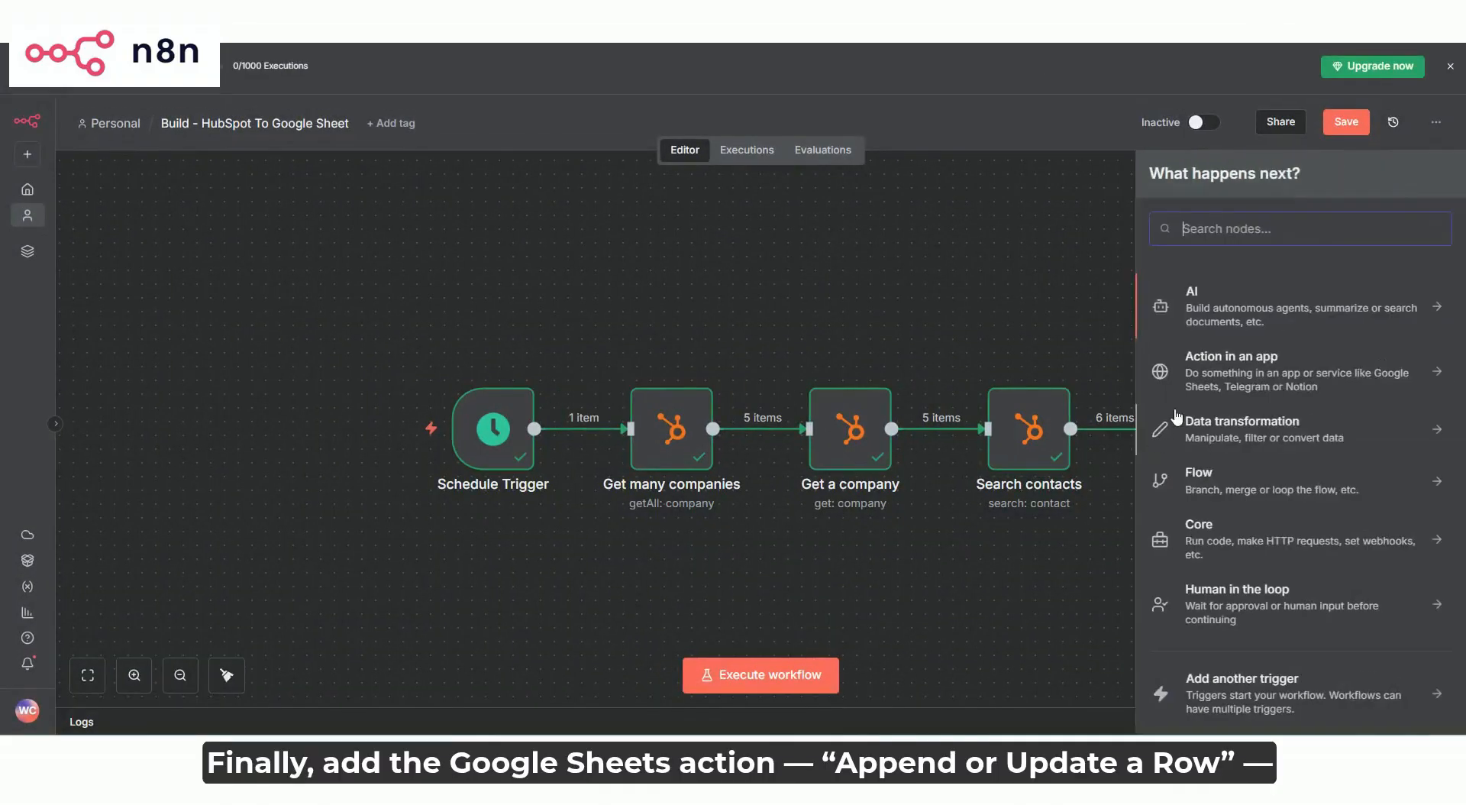
type("google")
left_click(1169, 304)
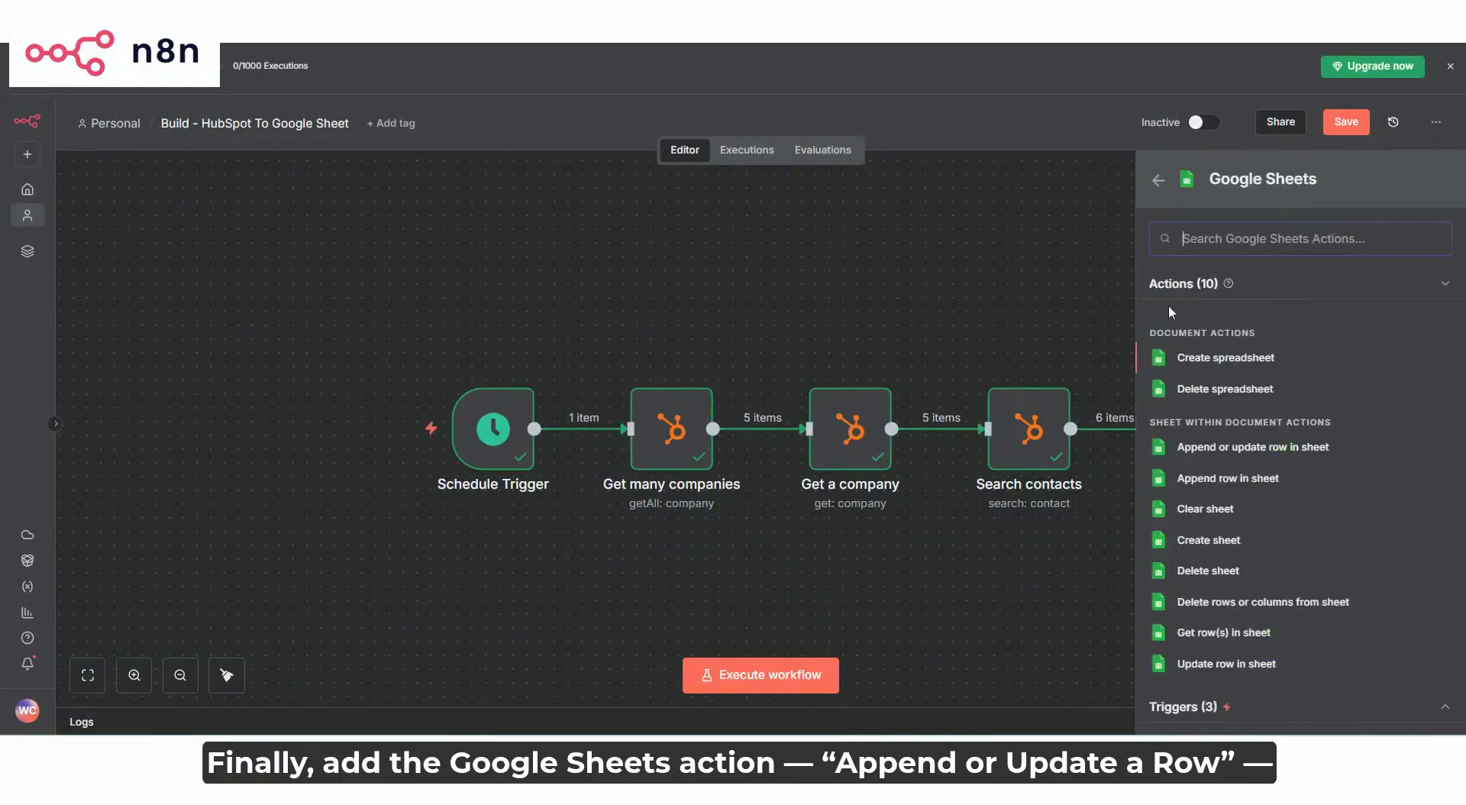
left_click(1223, 451)
Target Sheet1 of the N8N TEST document and use Company Name as the column to match on
left_click(809, 348)
left_click(672, 416)
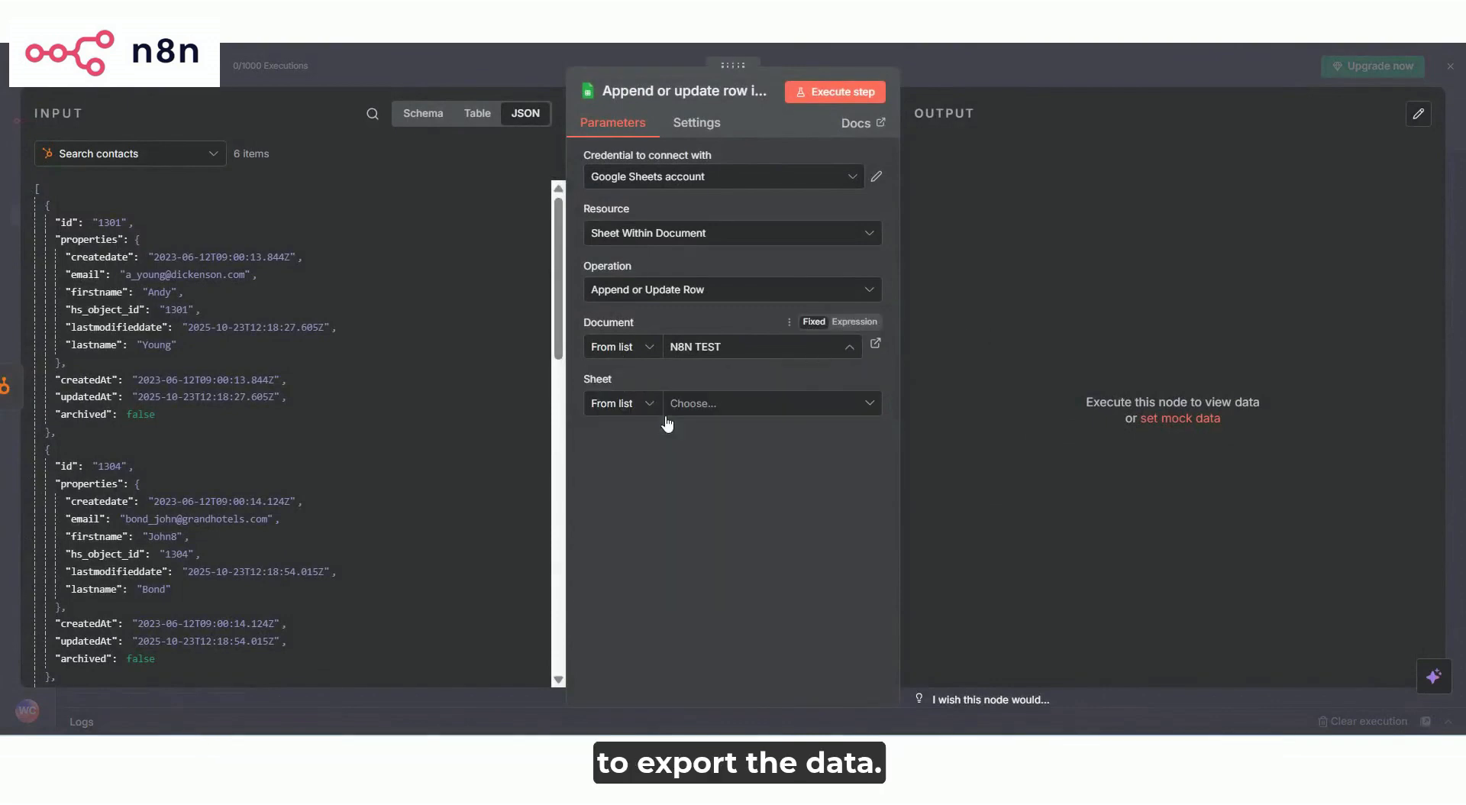
left_click(684, 404)
left_click(685, 436)
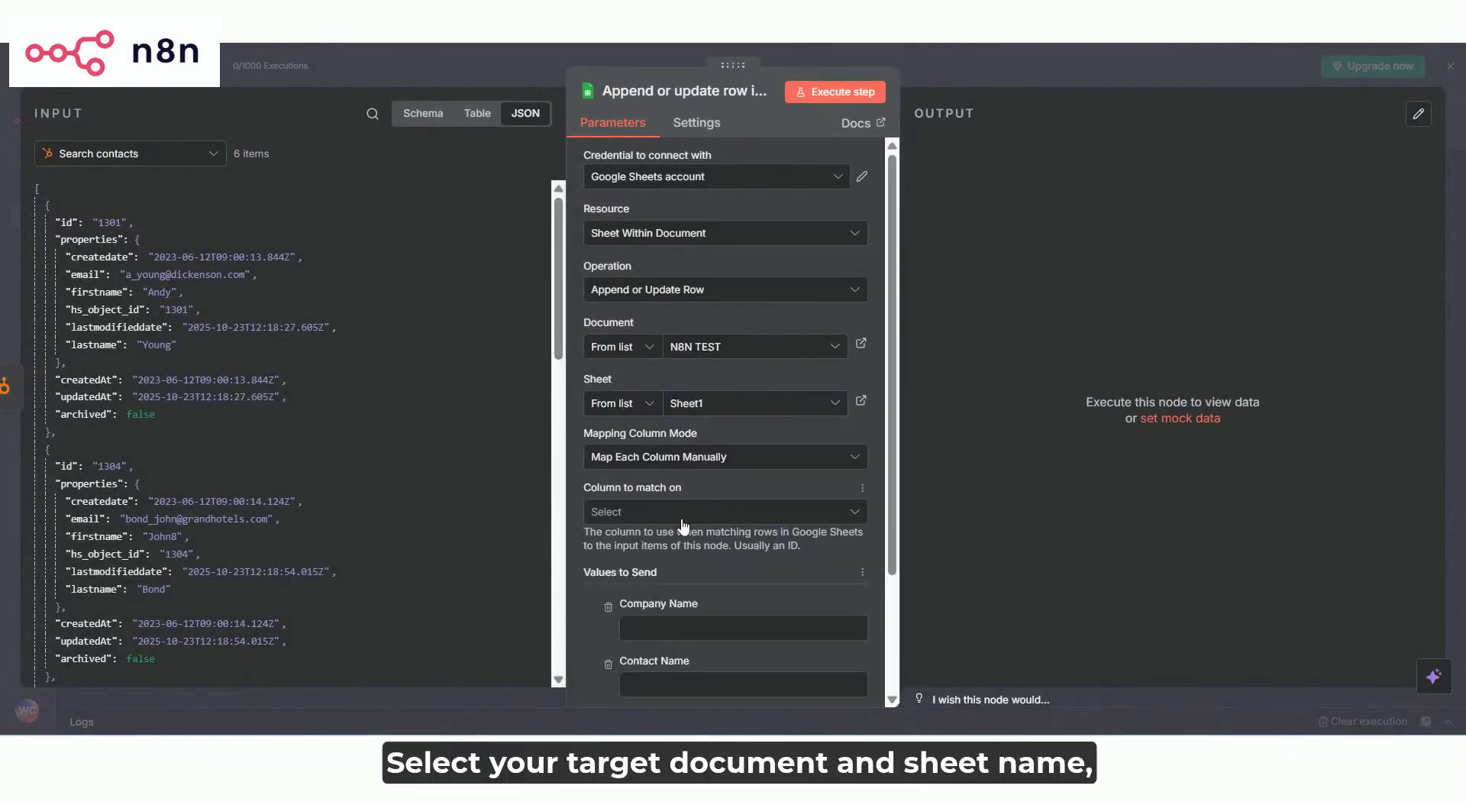
left_click(691, 512)
left_click(674, 556)
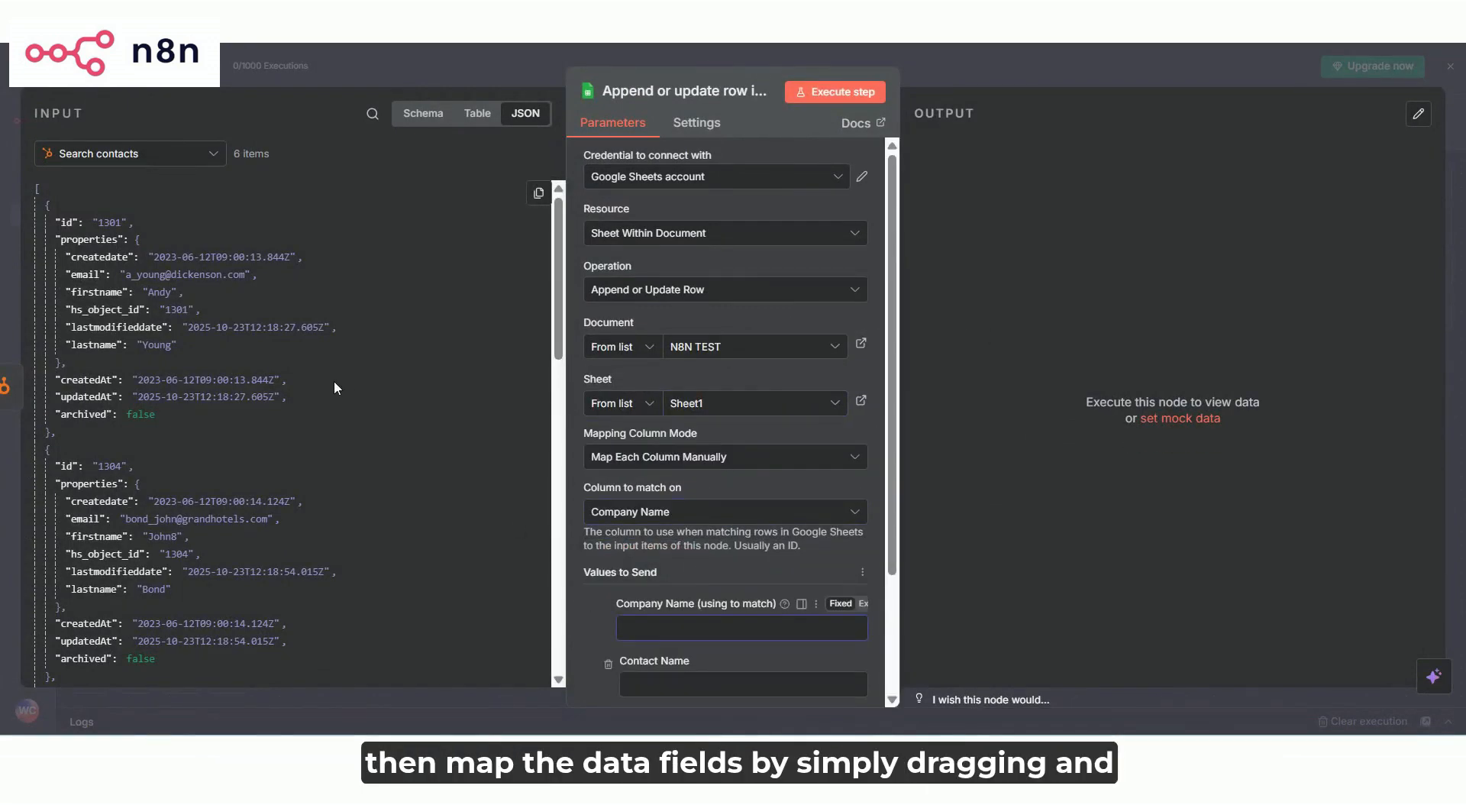
Map the Company Name column to the name value from the Get a company output
left_click(130, 154)
left_click(100, 220)
scroll(236, 374, "down", 5)
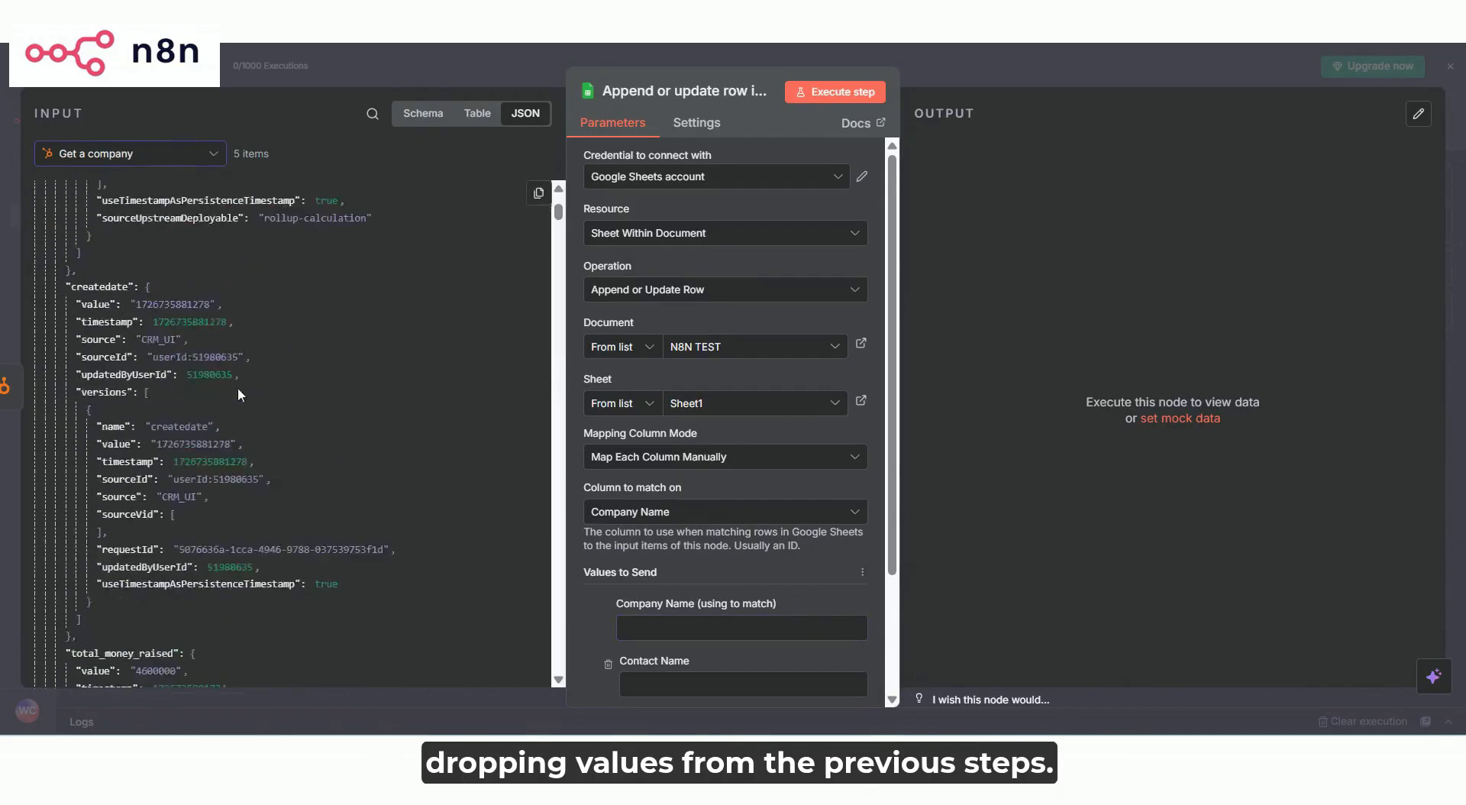
scroll(237, 386, "down", 15)
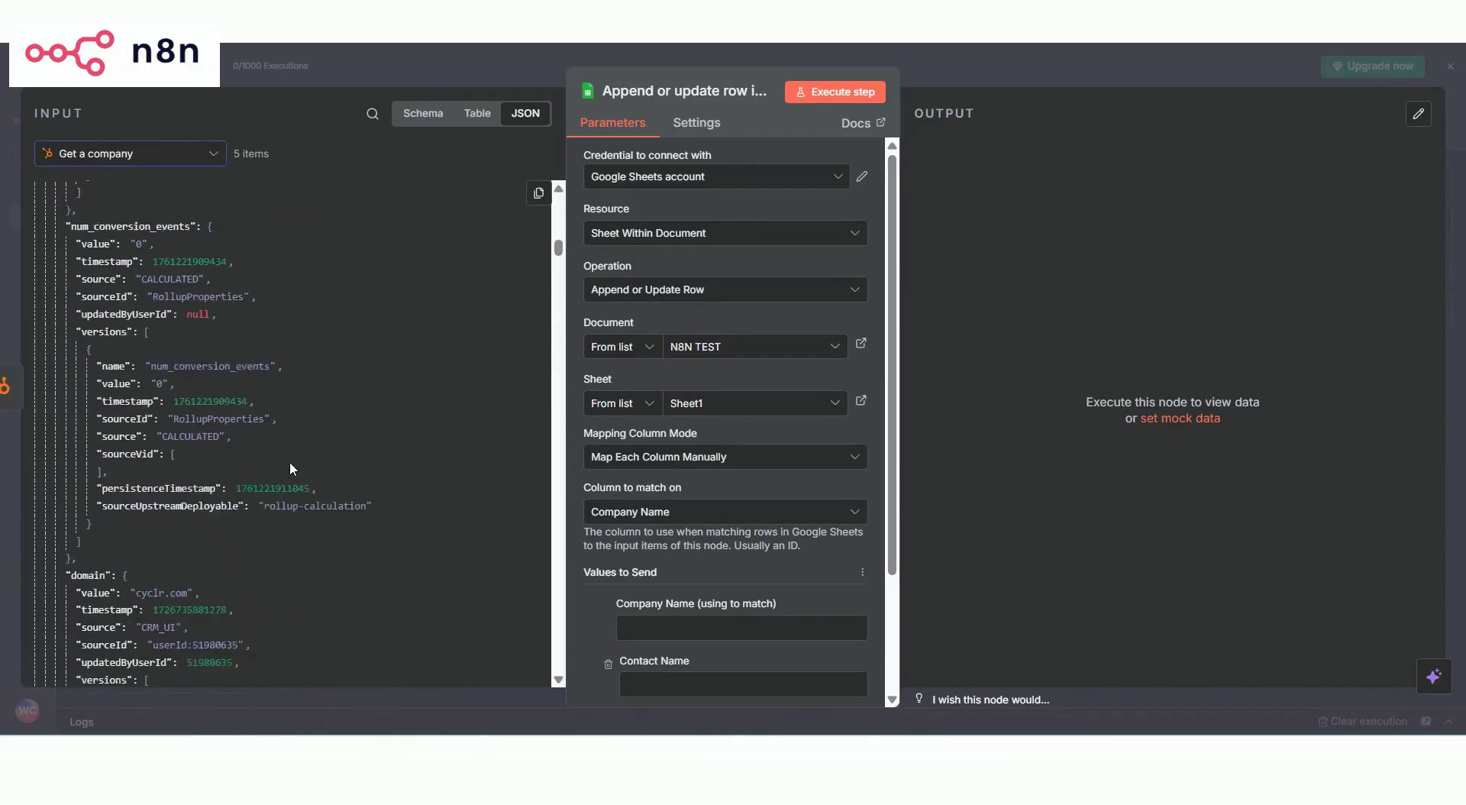
scroll(291, 469, "down", 10)
left_click_drag(107, 310, 672, 618)
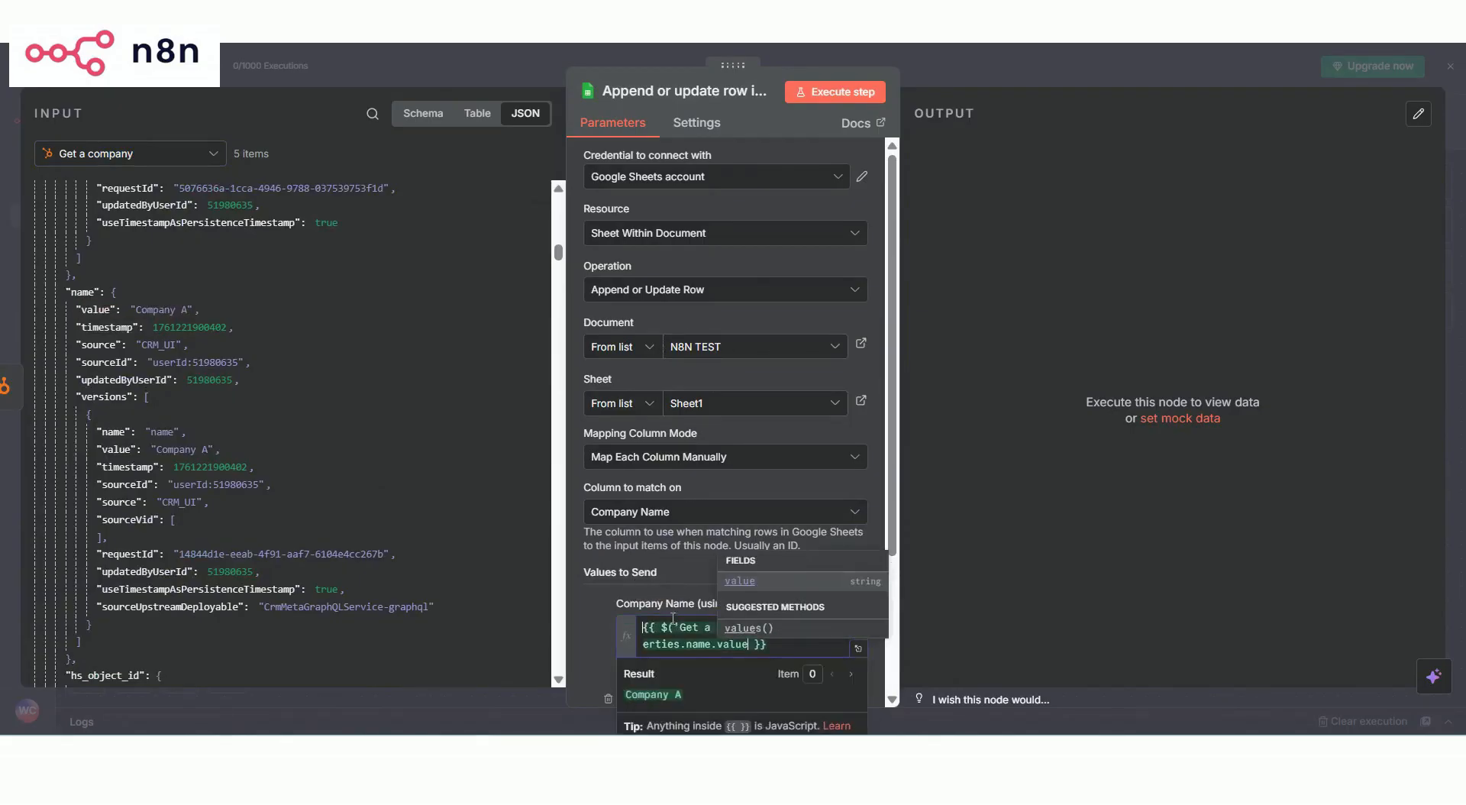
scroll(649, 569, "down", 3)
left_click(603, 492)
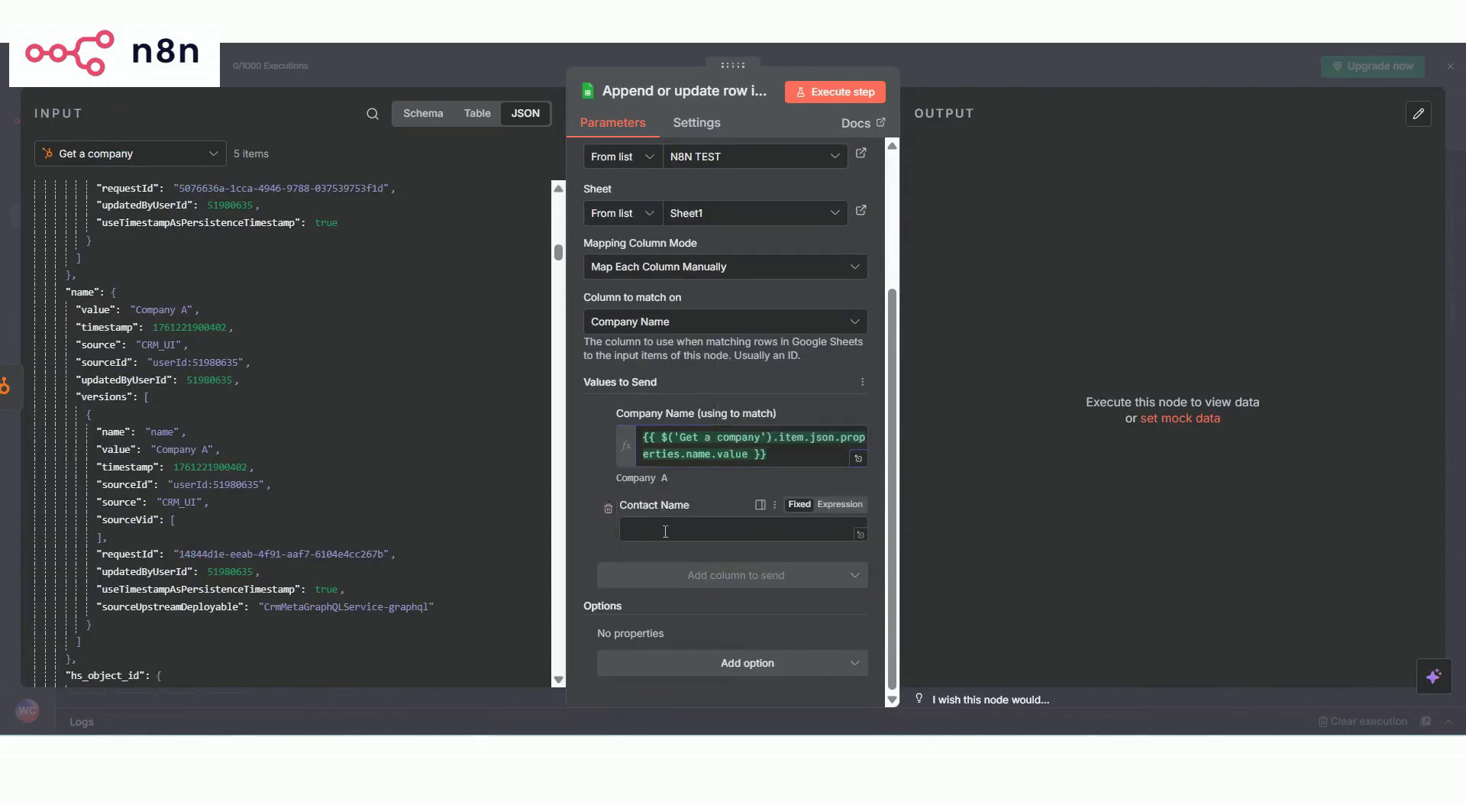
Map the Contact Name column to firstname from the Search contacts output and execute the Google Sheets node
left_click(191, 168)
left_click(153, 199)
left_click_drag(97, 222, 712, 517)
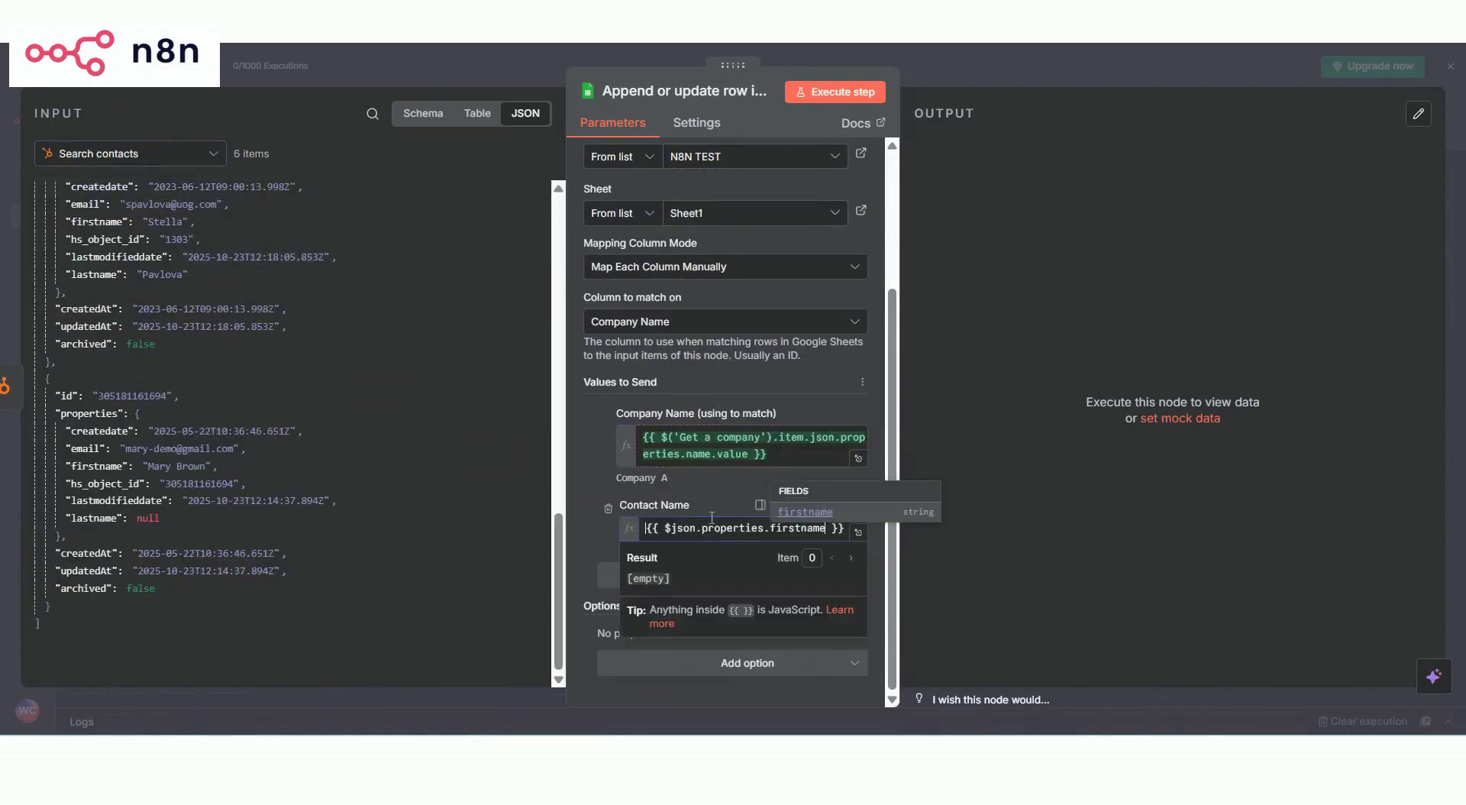
left_click(837, 93)
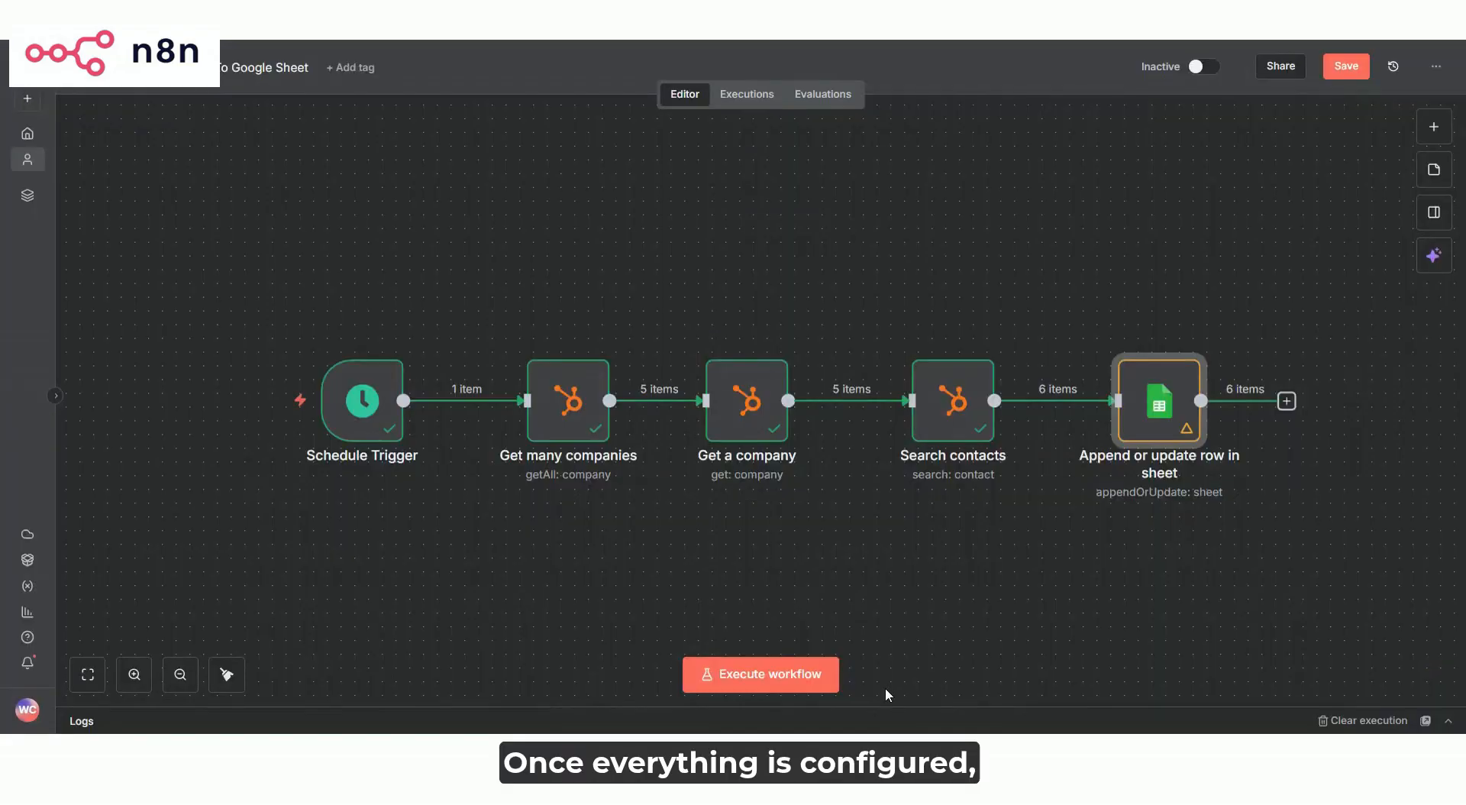
Execute the whole workflow and view the Search contacts node's output as a table
left_click(804, 676)
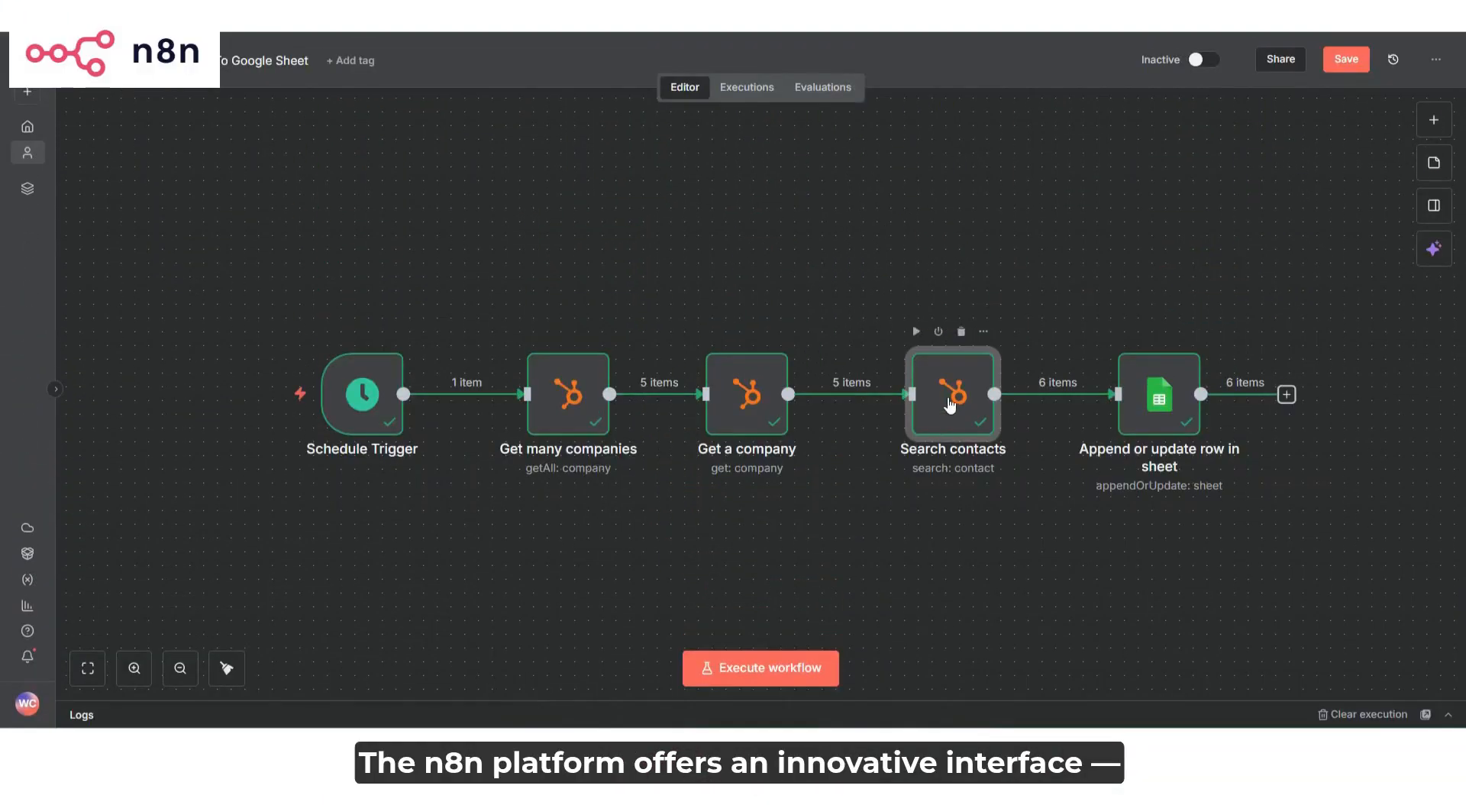
double_click(950, 403)
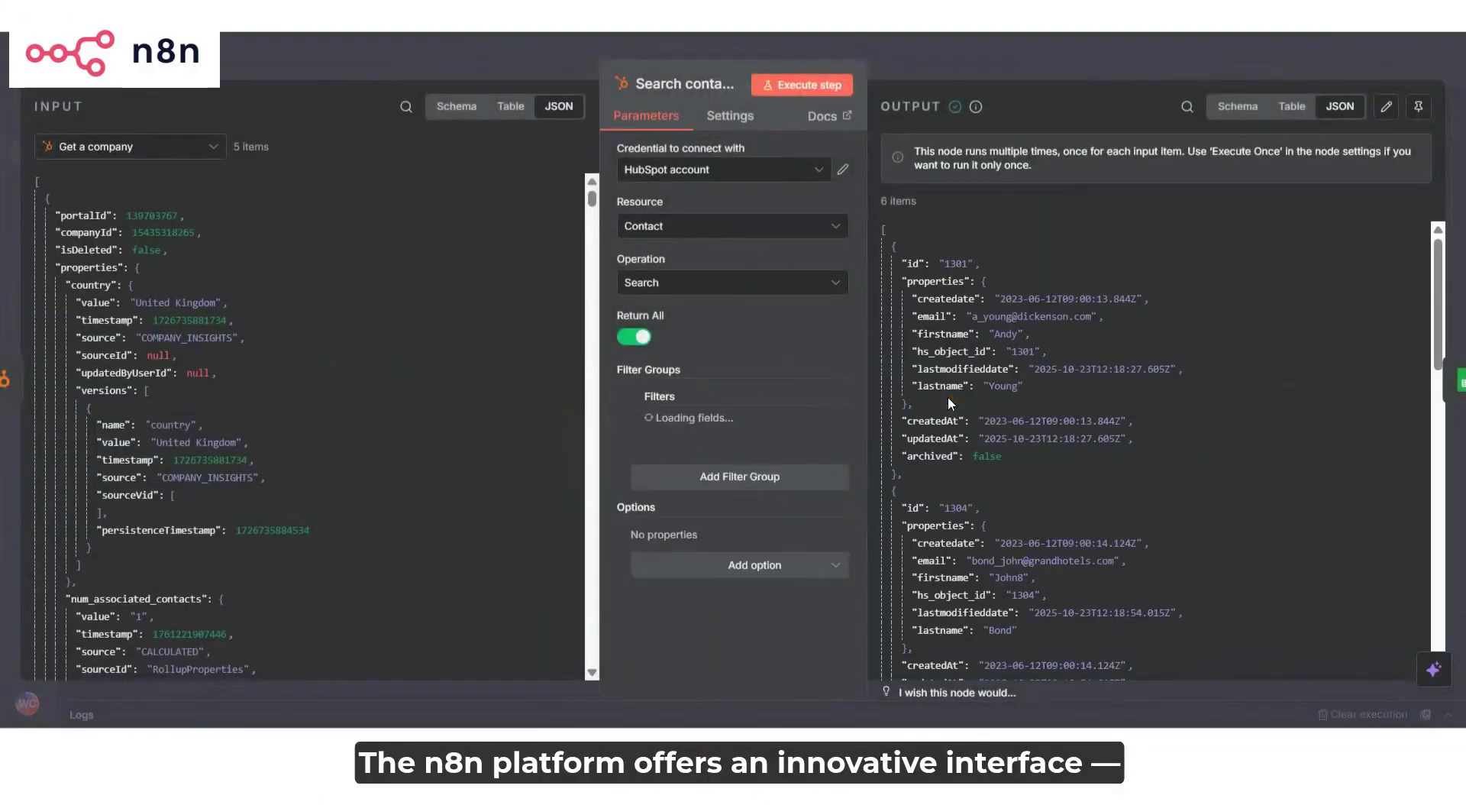
scroll(1014, 459, "down", 5)
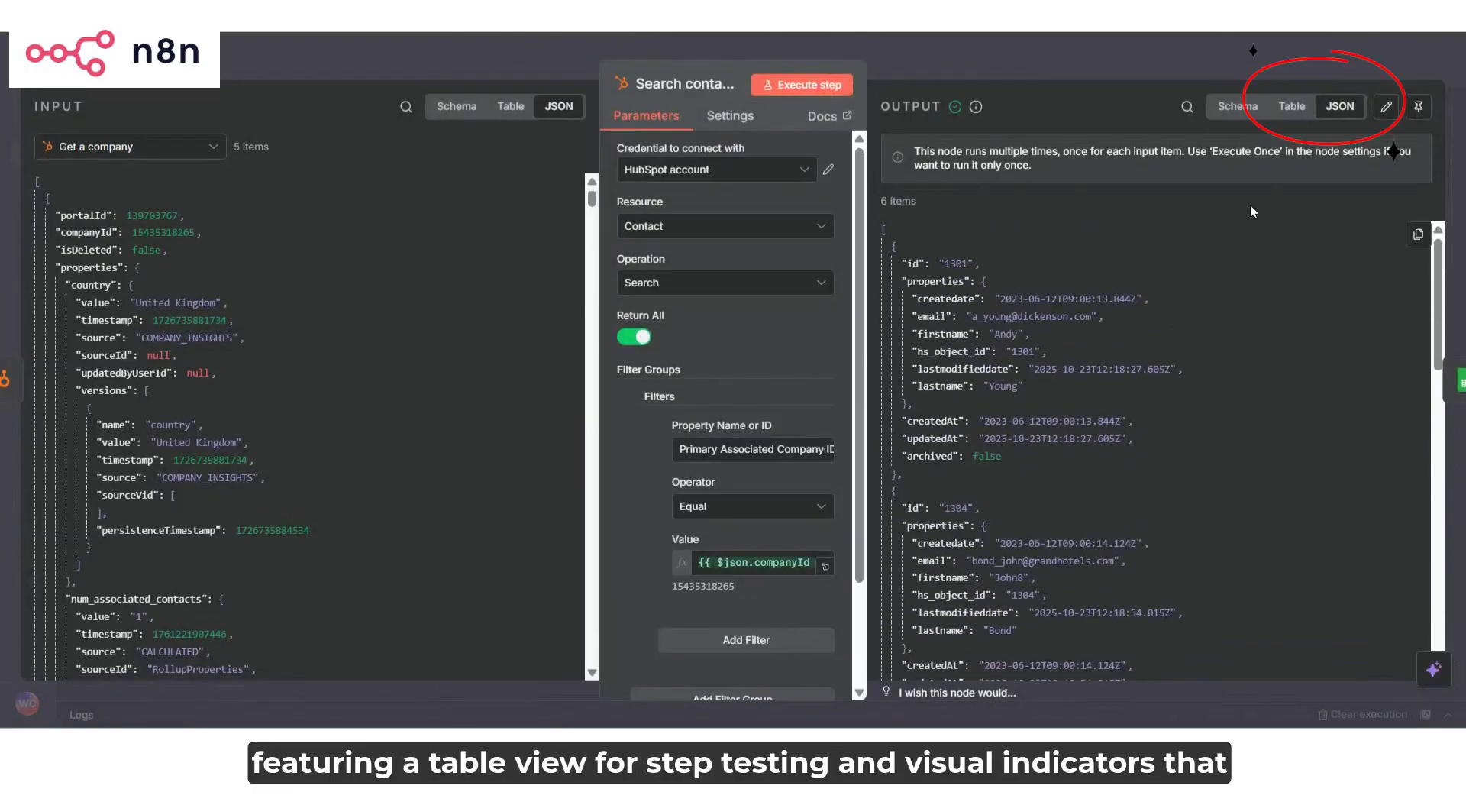
left_click(1289, 107)
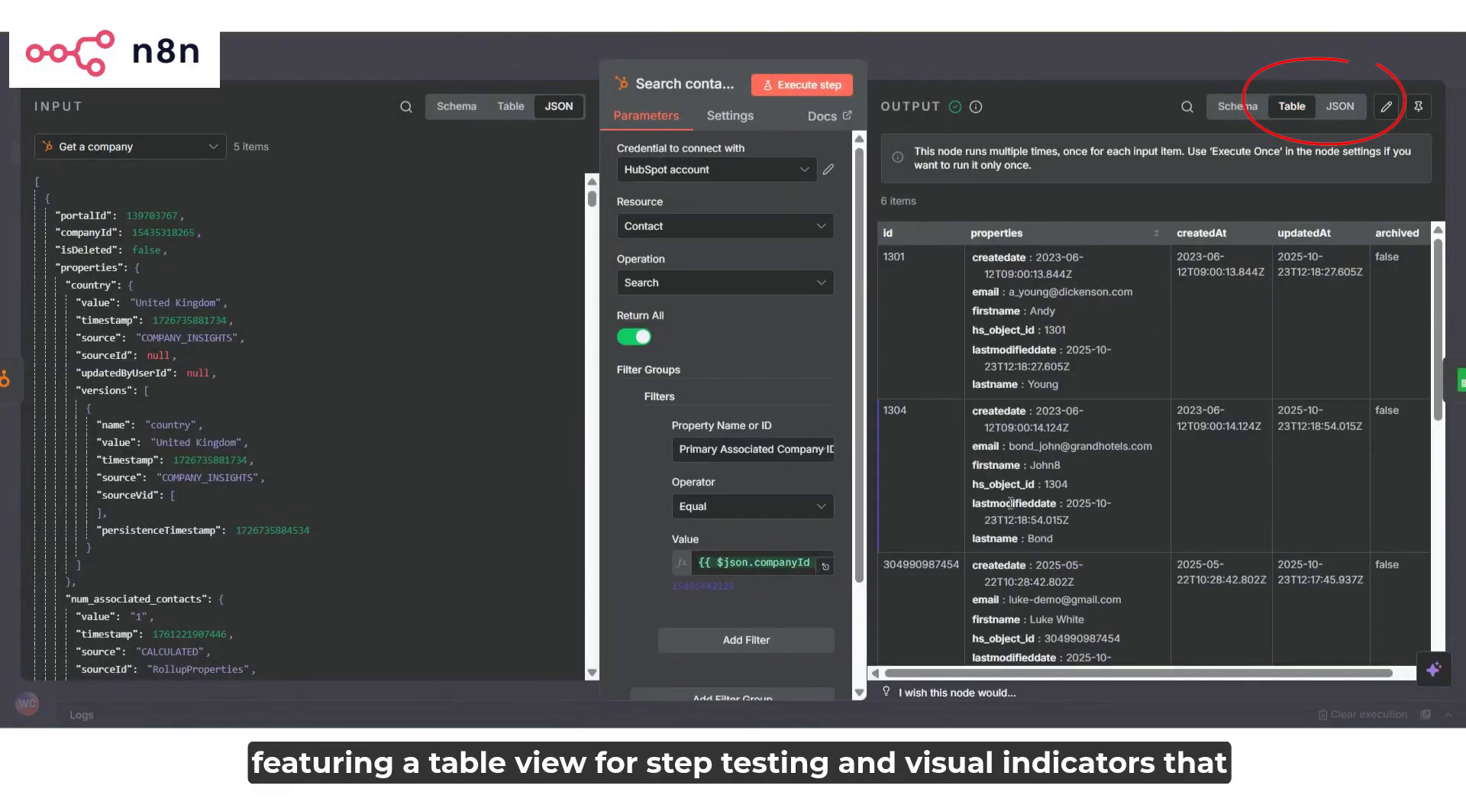
scroll(1012, 503, "down", 5)
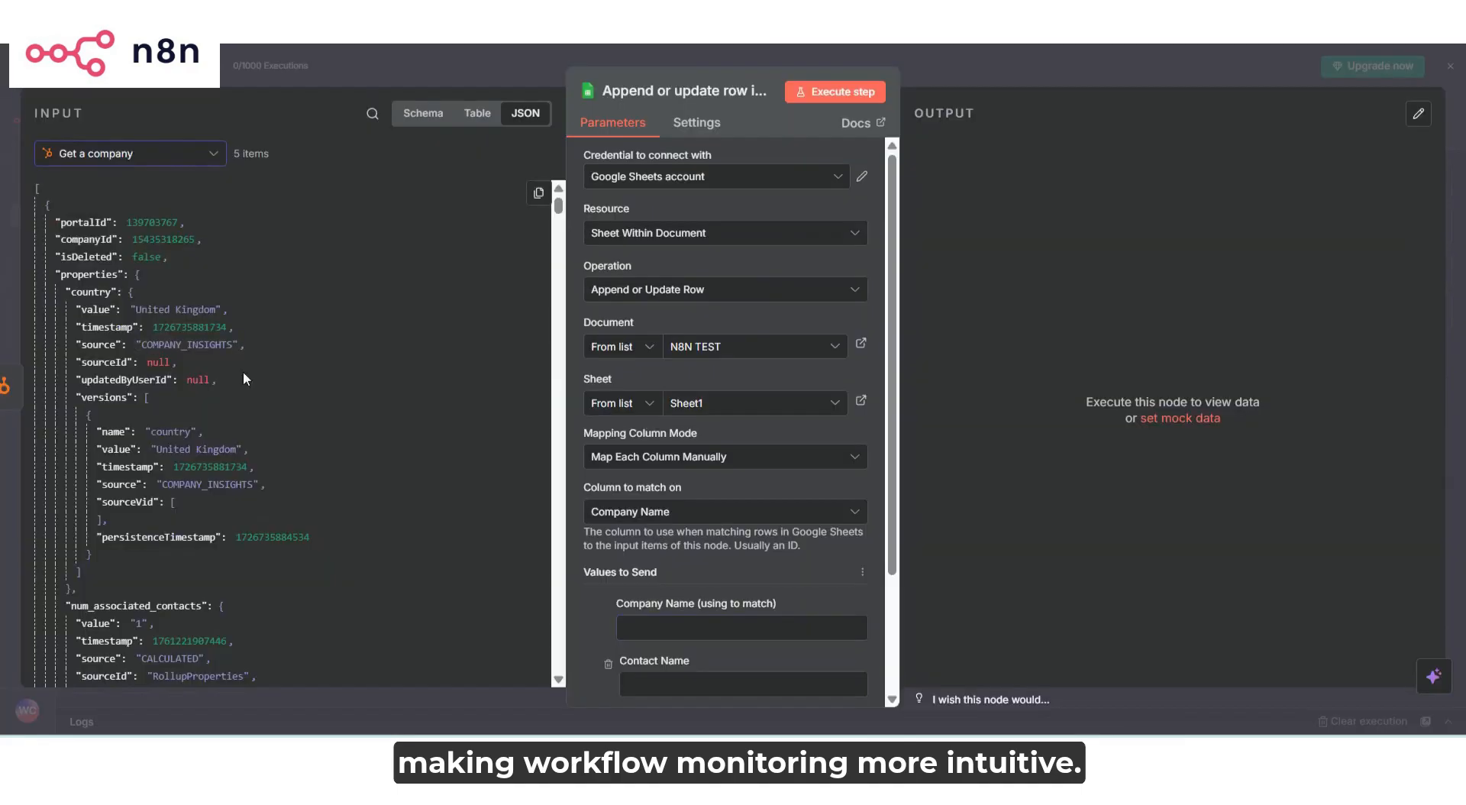
Find the name value in the Get a company JSON and map it to the Google Sheets node's Company Name column
scroll(241, 390, "down", 10)
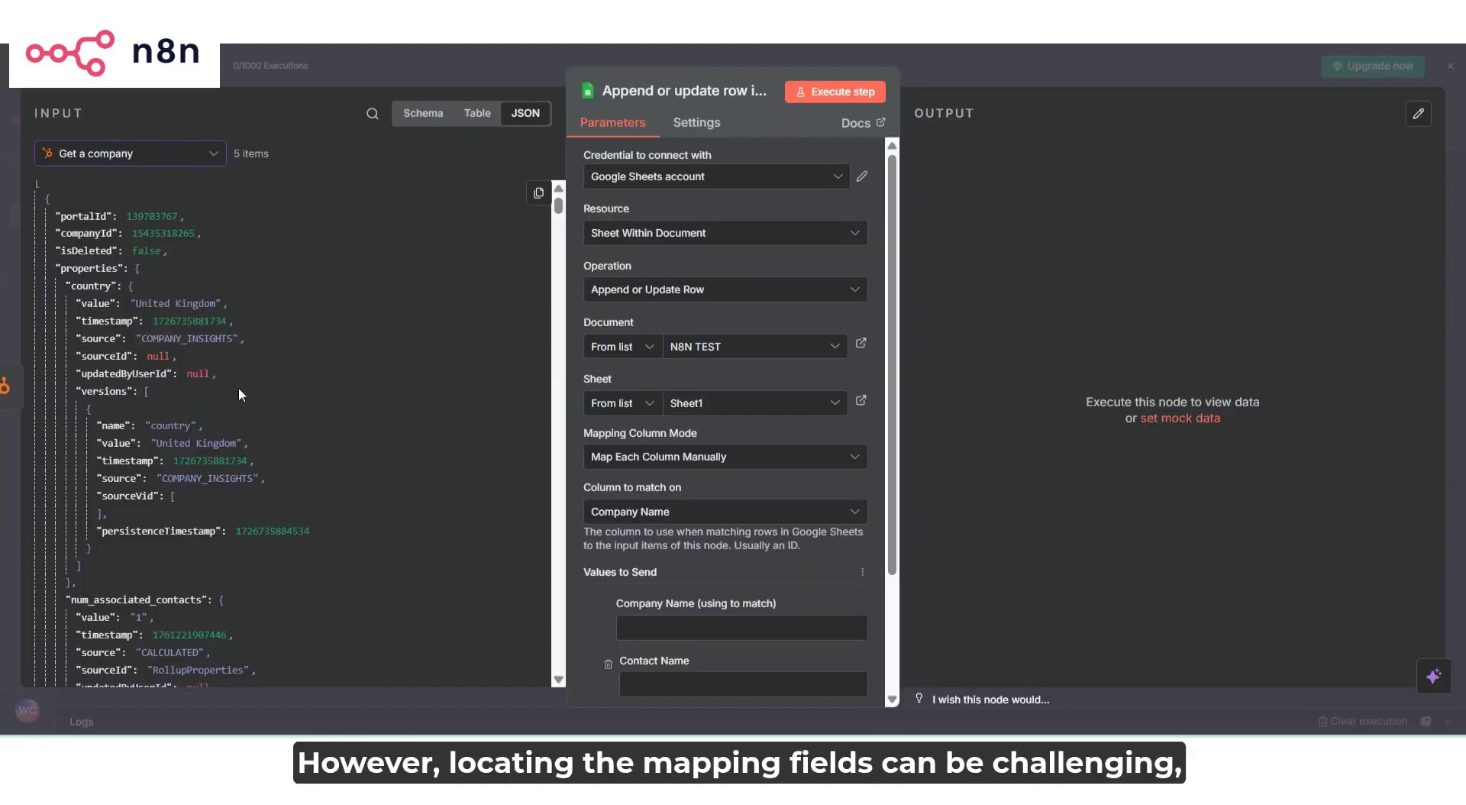
scroll(254, 405, "down", 15)
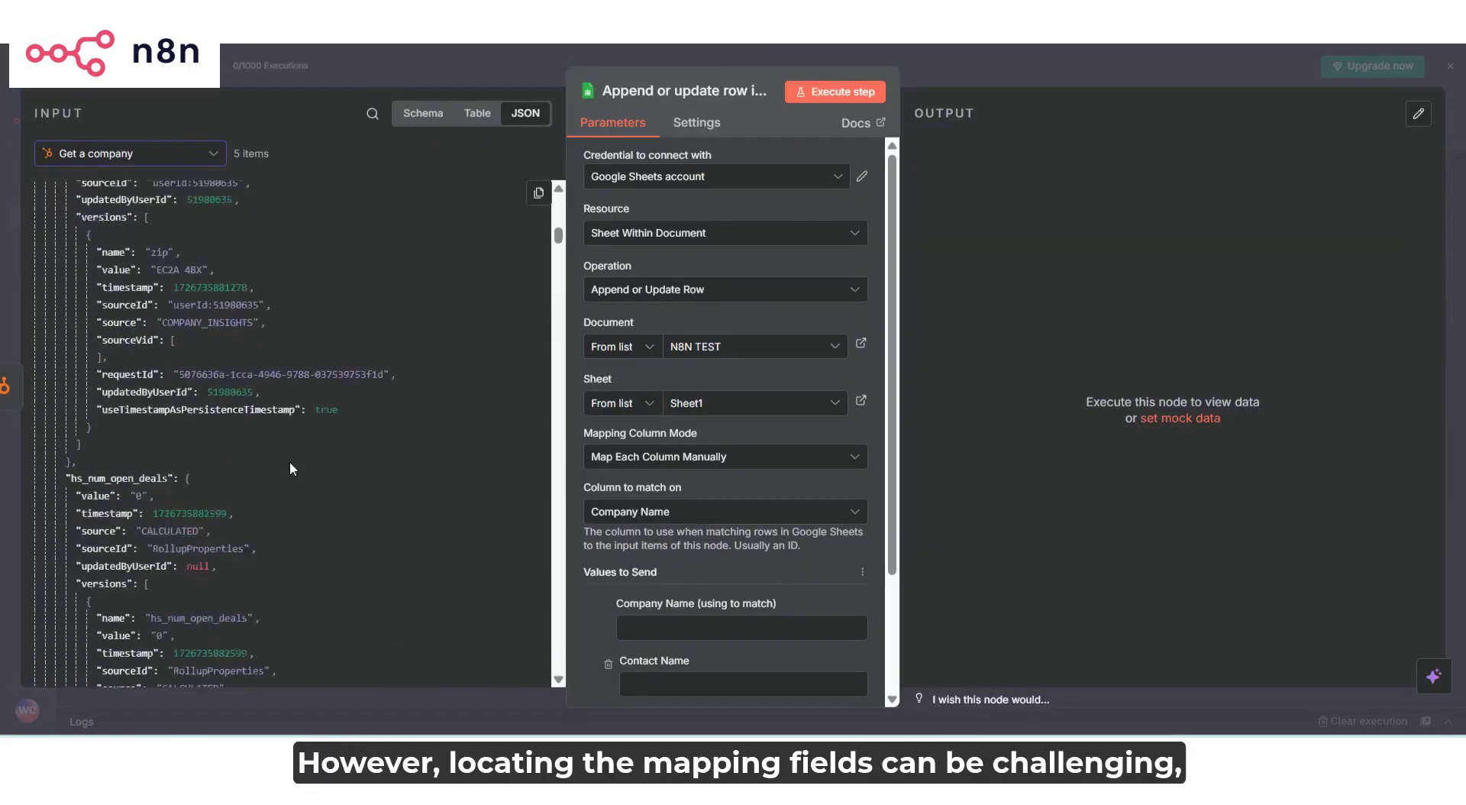
scroll(290, 468, "down", 15)
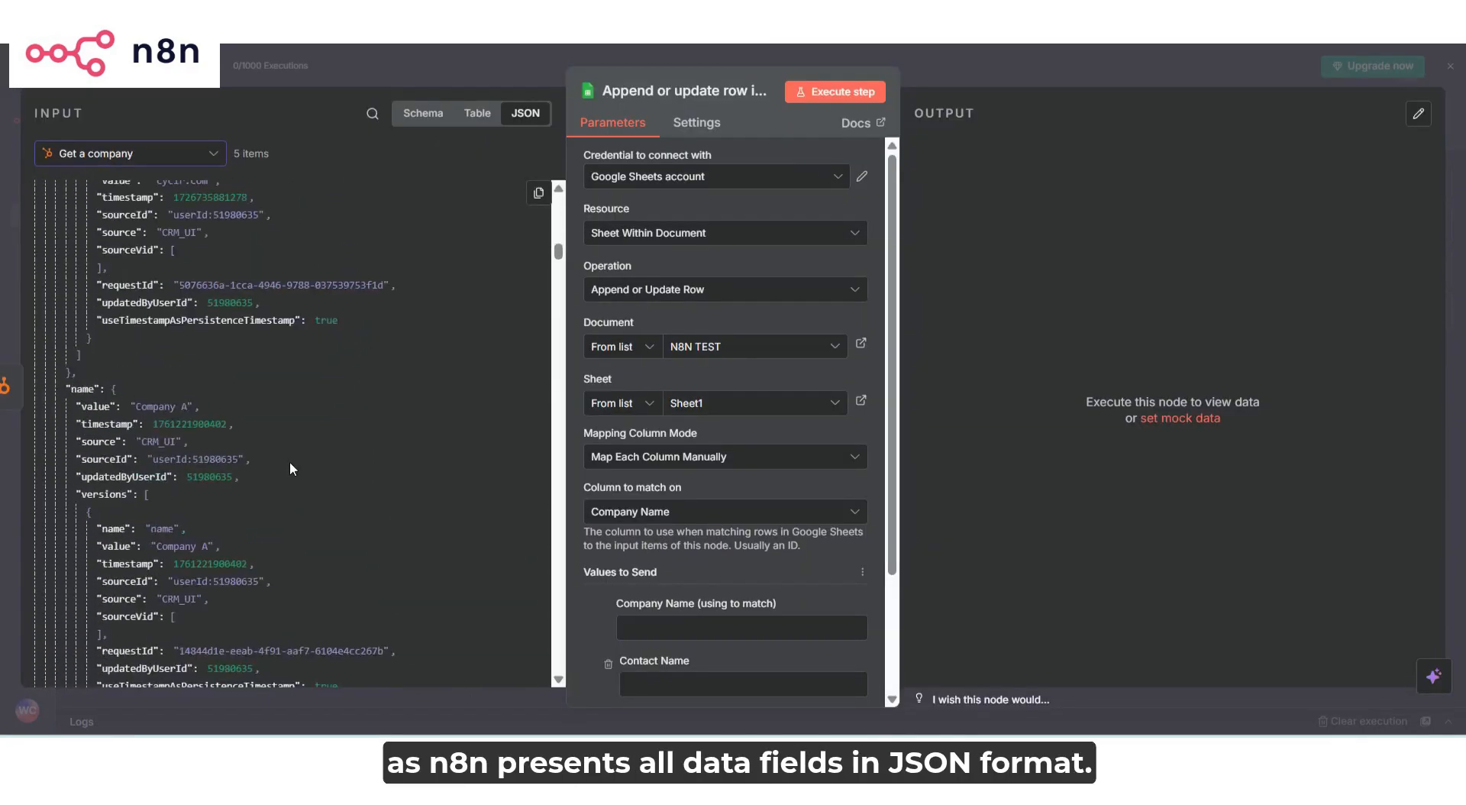
left_click_drag(95, 309, 649, 612)
scroll(622, 558, "down", 3)
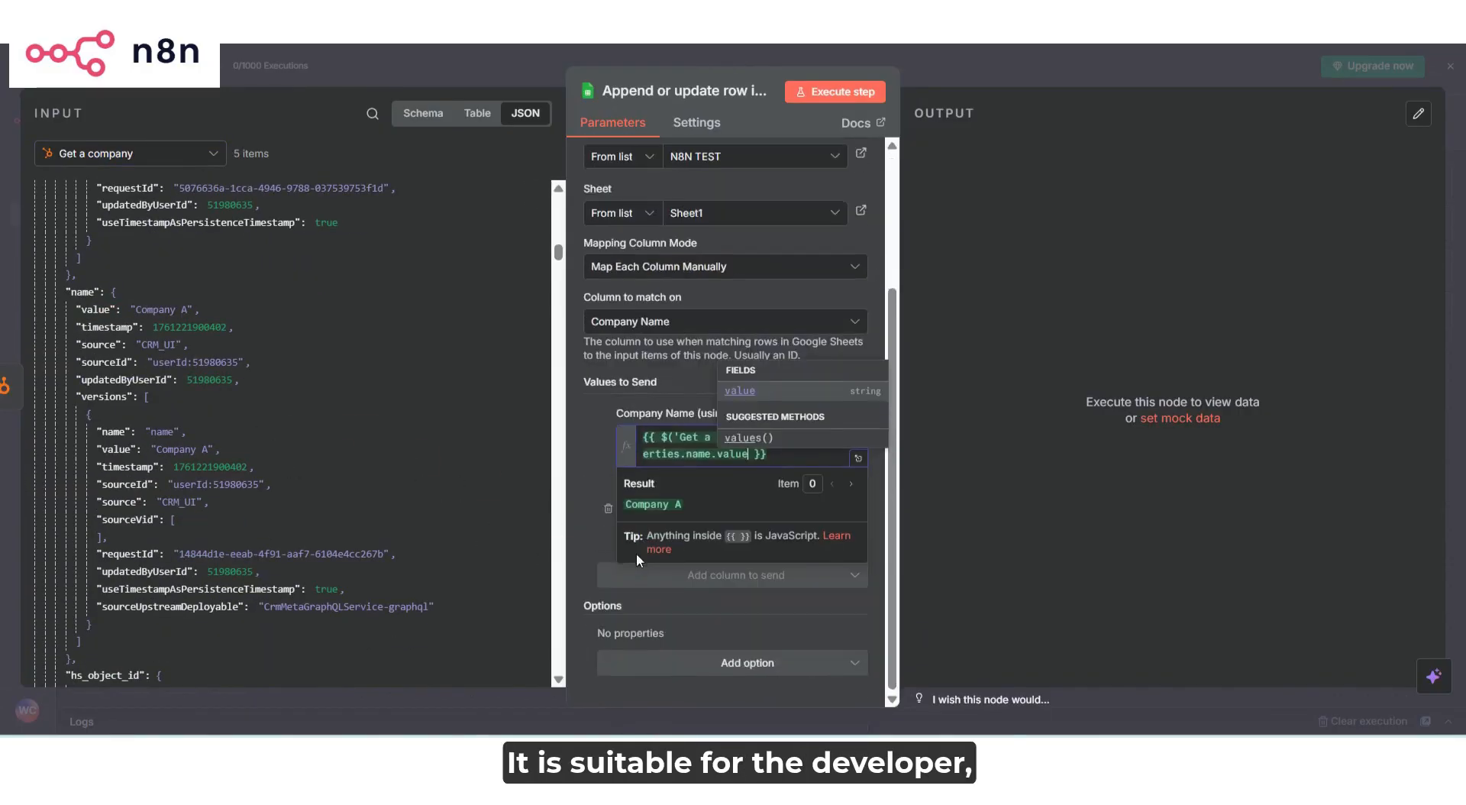
left_click(580, 458)
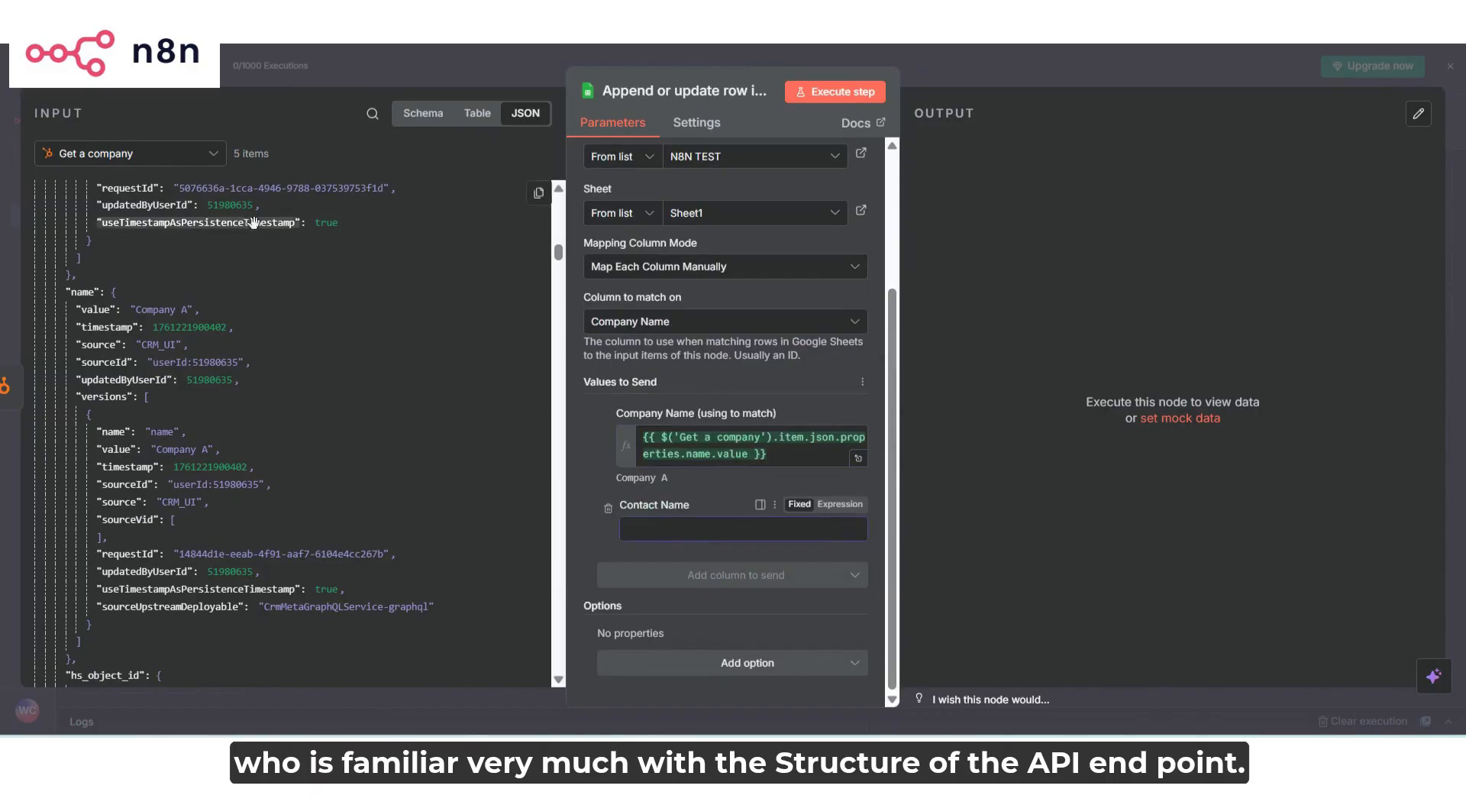
left_click(183, 156)
left_click(114, 188)
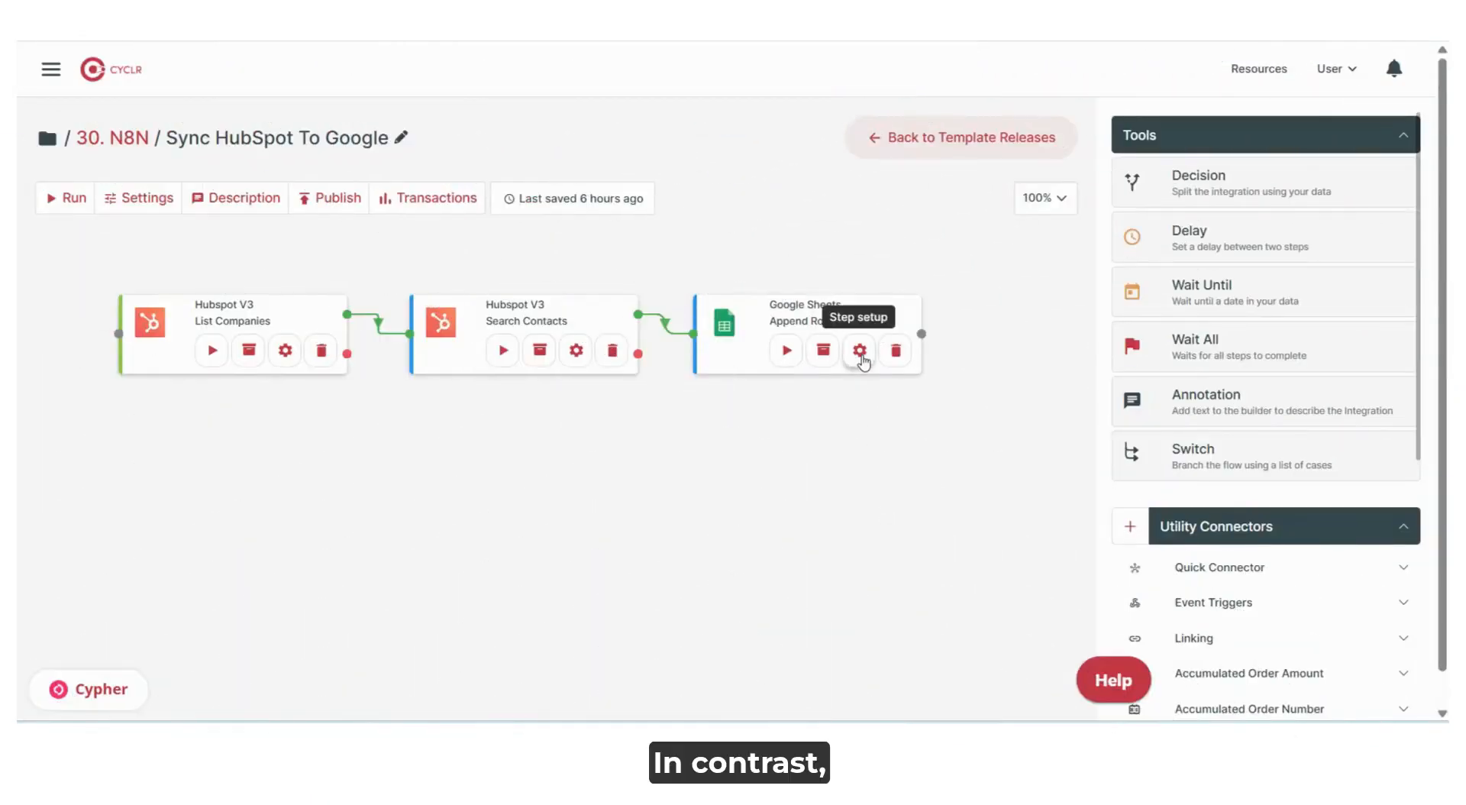
In Cyclr, open the Google Sheets Append Rows mappings and choose Email from the Search Contacts fields for column B
left_click(859, 351)
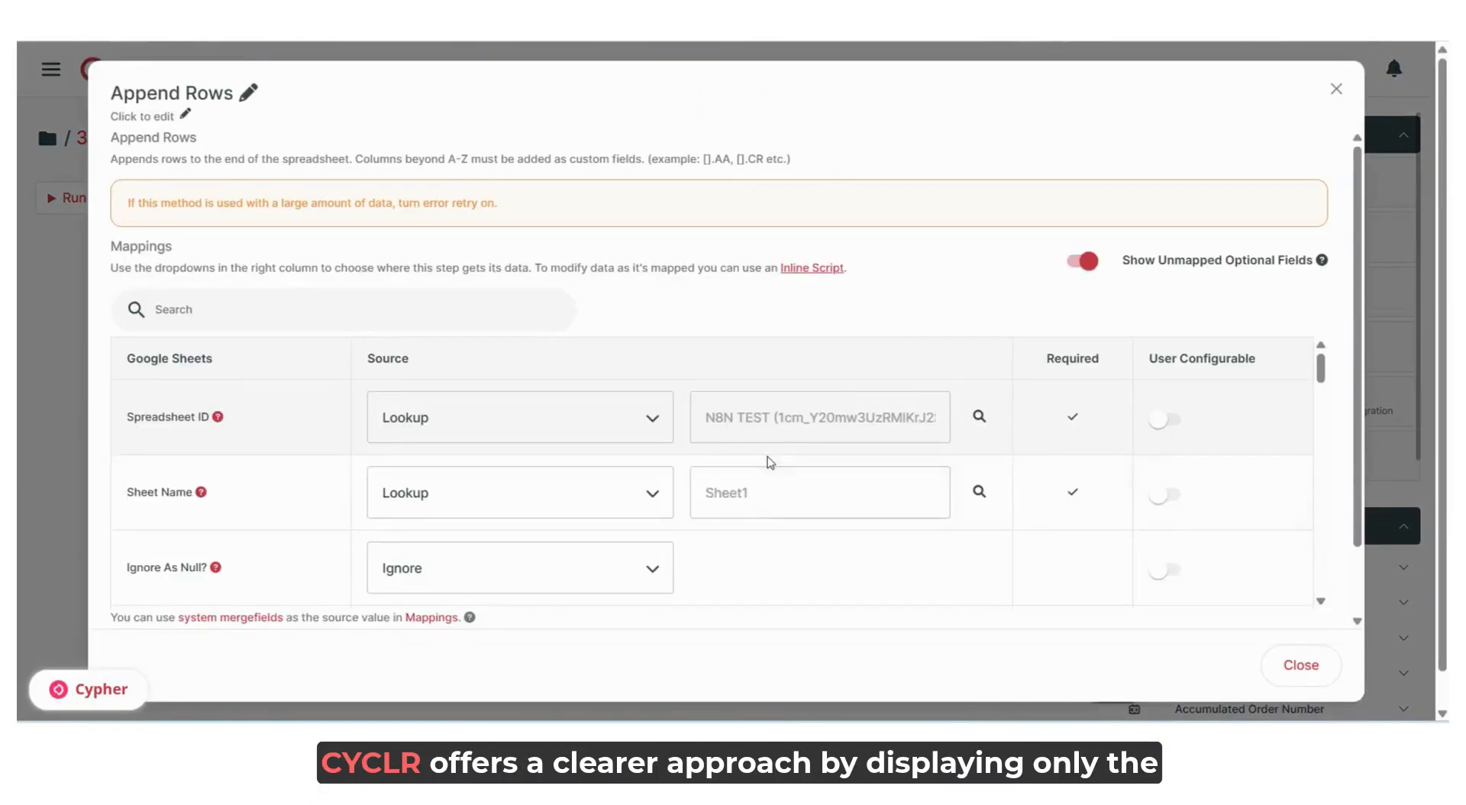
scroll(769, 462, "down", 3)
scroll(769, 463, "down", 1)
scroll(769, 463, "up", 2)
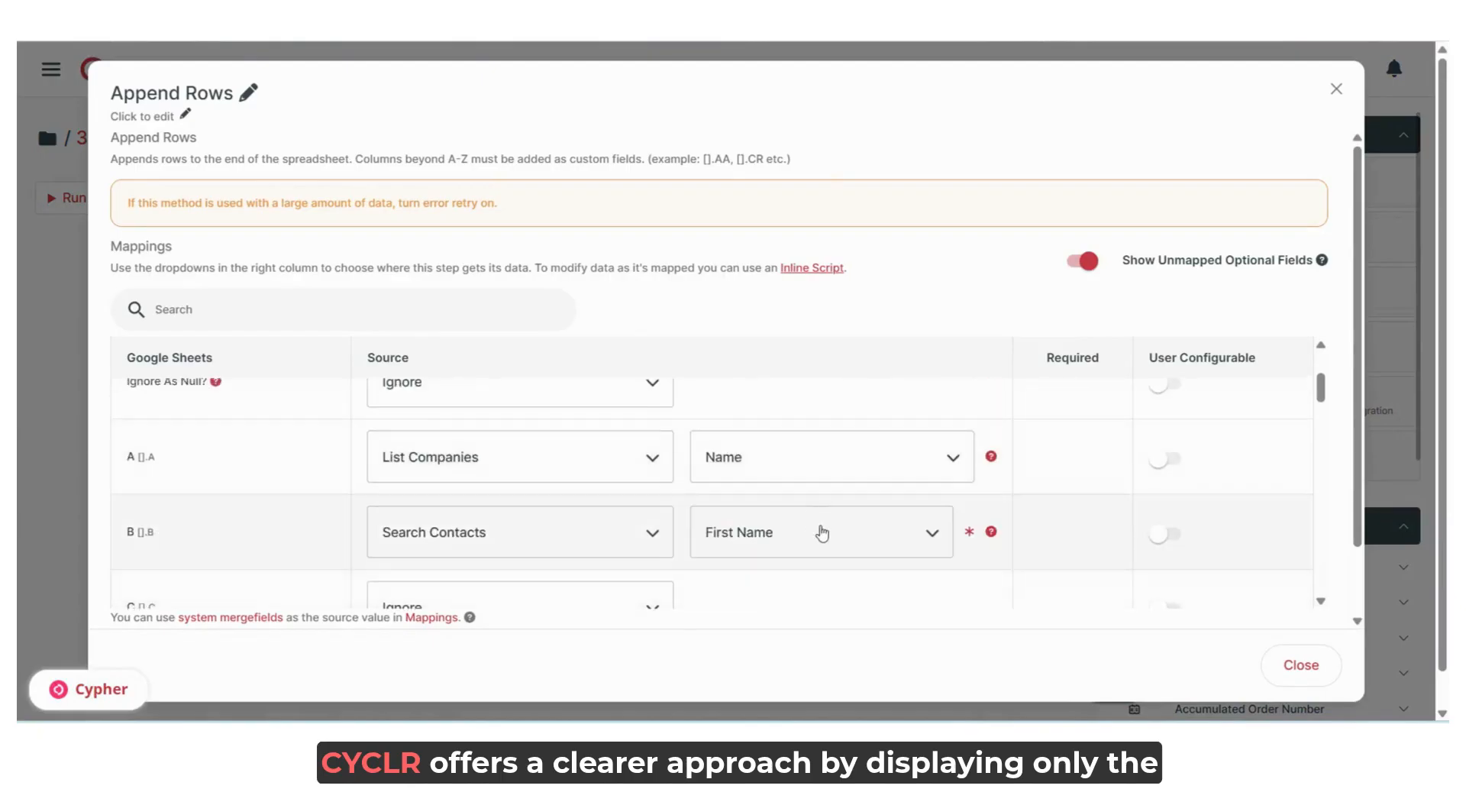
left_click(874, 547)
scroll(814, 443, "down", 3)
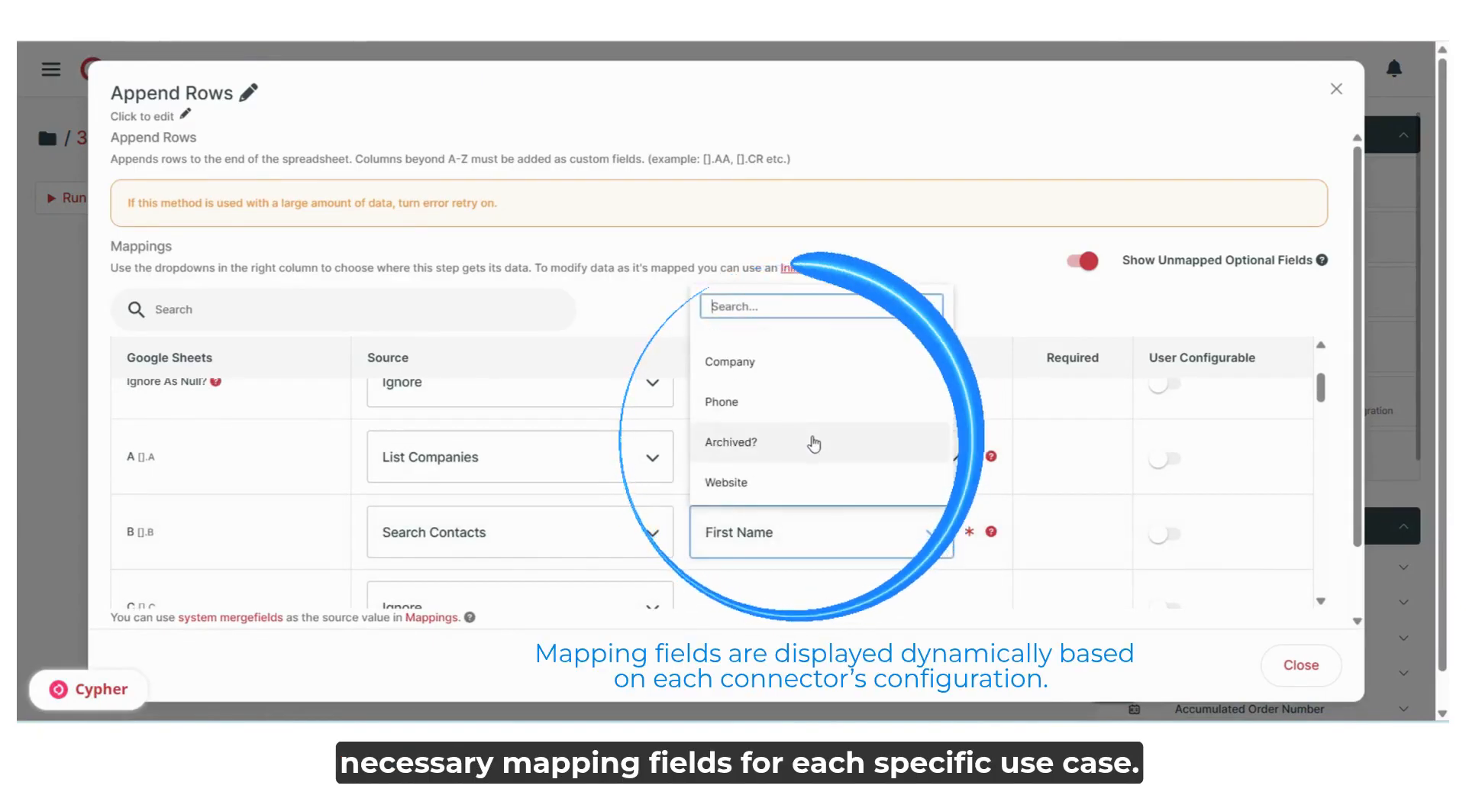
scroll(814, 447, "down", 2)
scroll(809, 451, "up", 4)
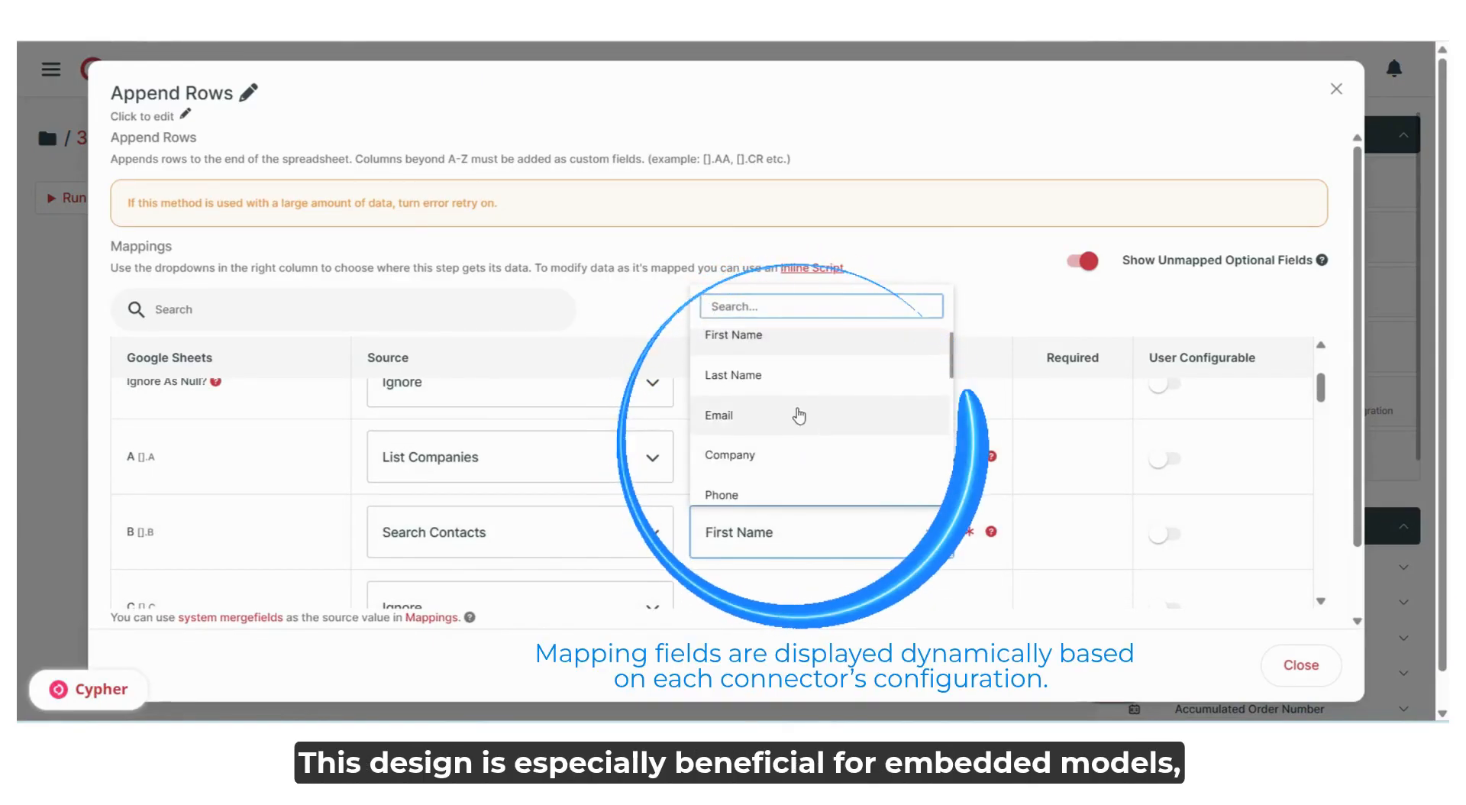
left_click(799, 414)
left_click(1301, 664)
Open the Hubspot V3 connector's details and examine the request and response fields of its Search Contacts action
scroll(1207, 596, "down", 5)
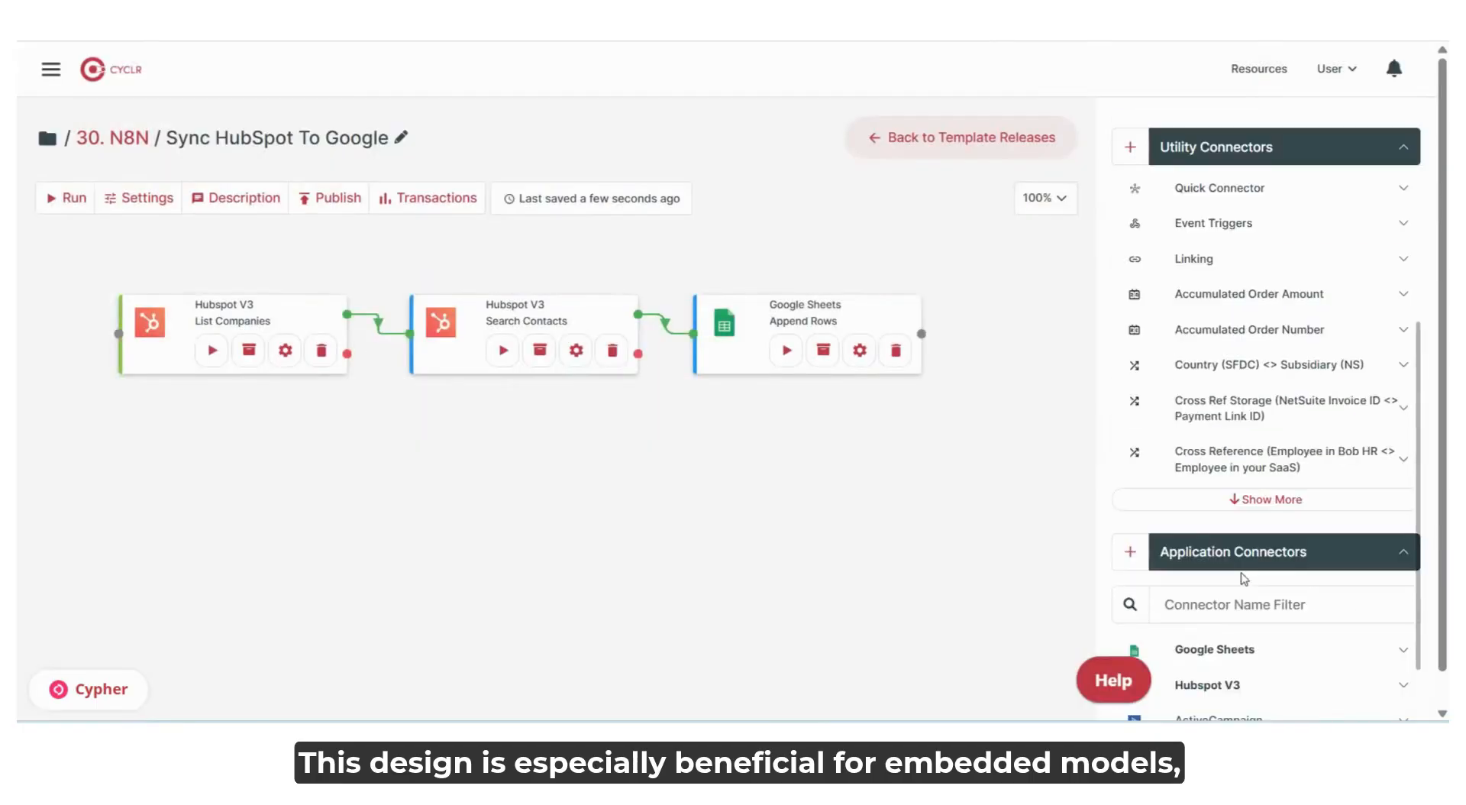
scroll(1244, 579, "down", 2)
left_click(1191, 599)
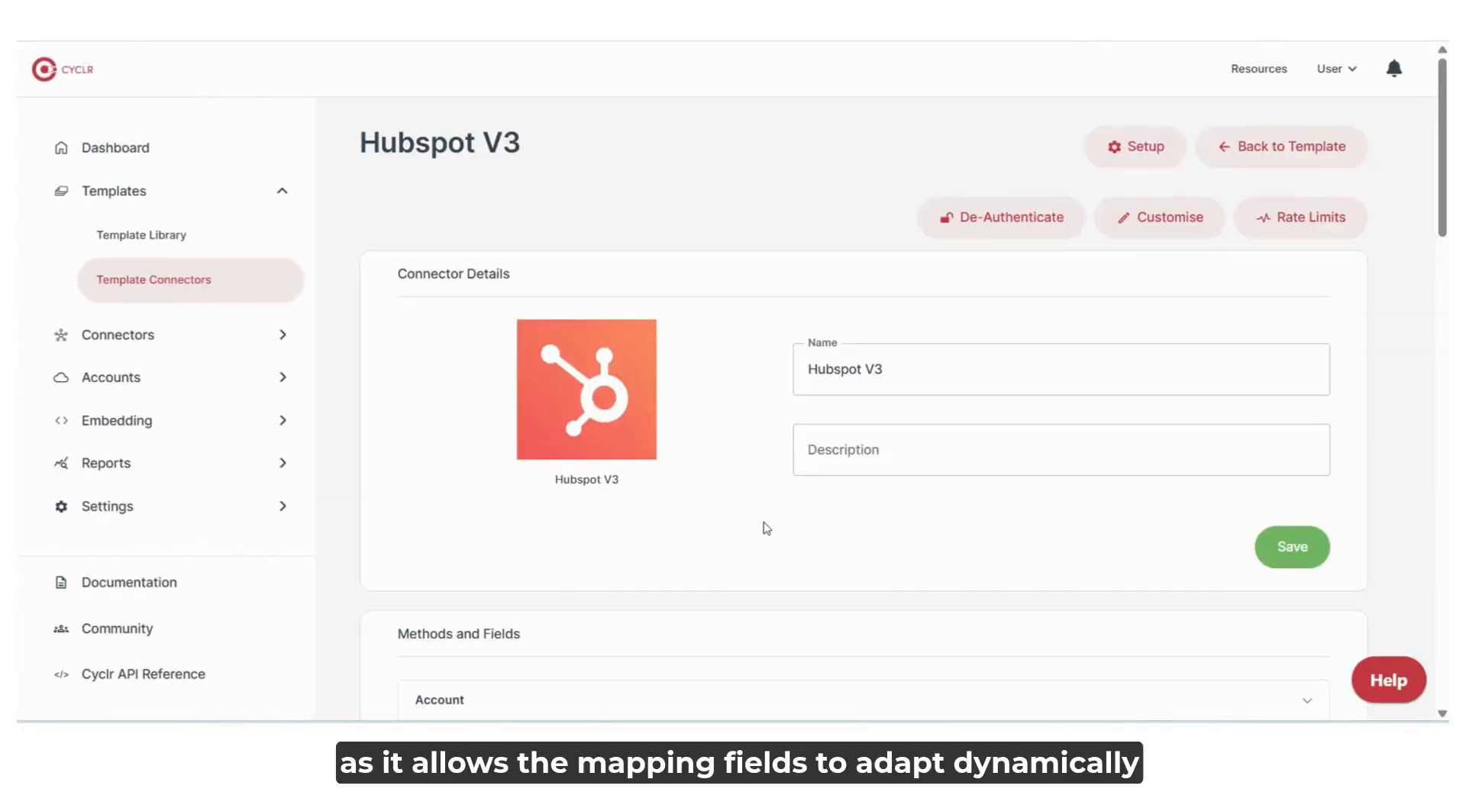
scroll(767, 528, "down", 6)
left_click(680, 451)
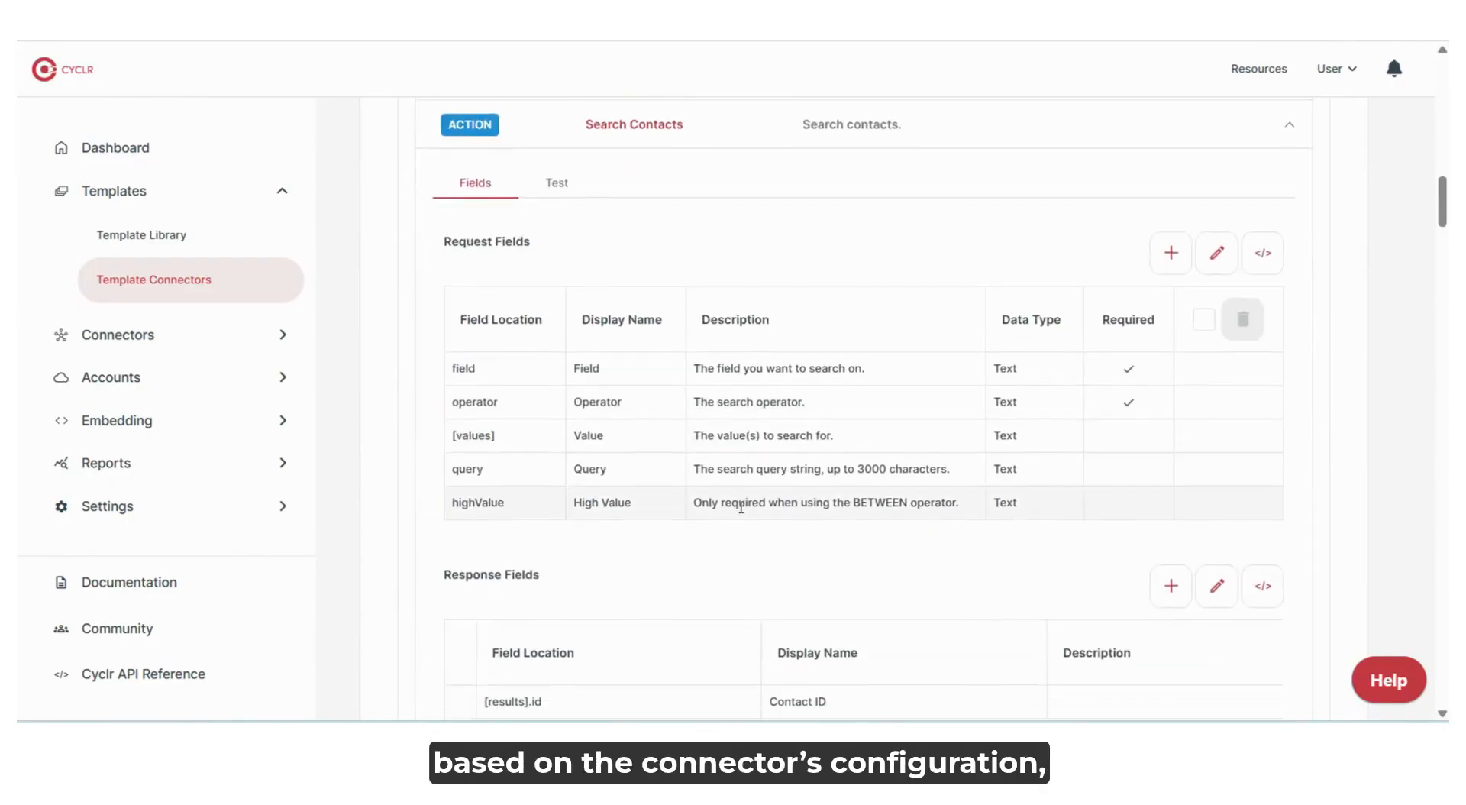
scroll(741, 506, "down", 6)
scroll(619, 413, "down", 10)
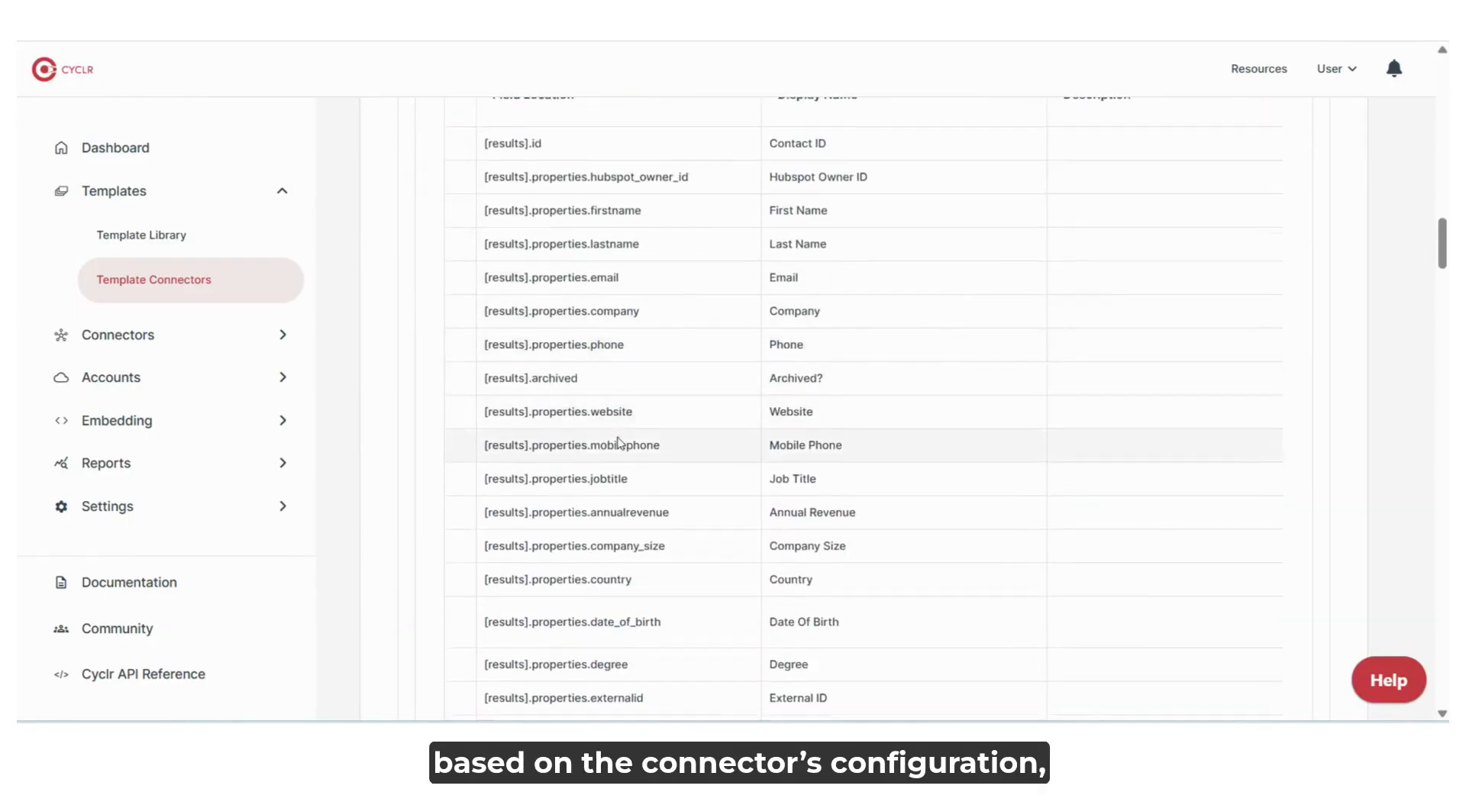
scroll(628, 480, "down", 3)
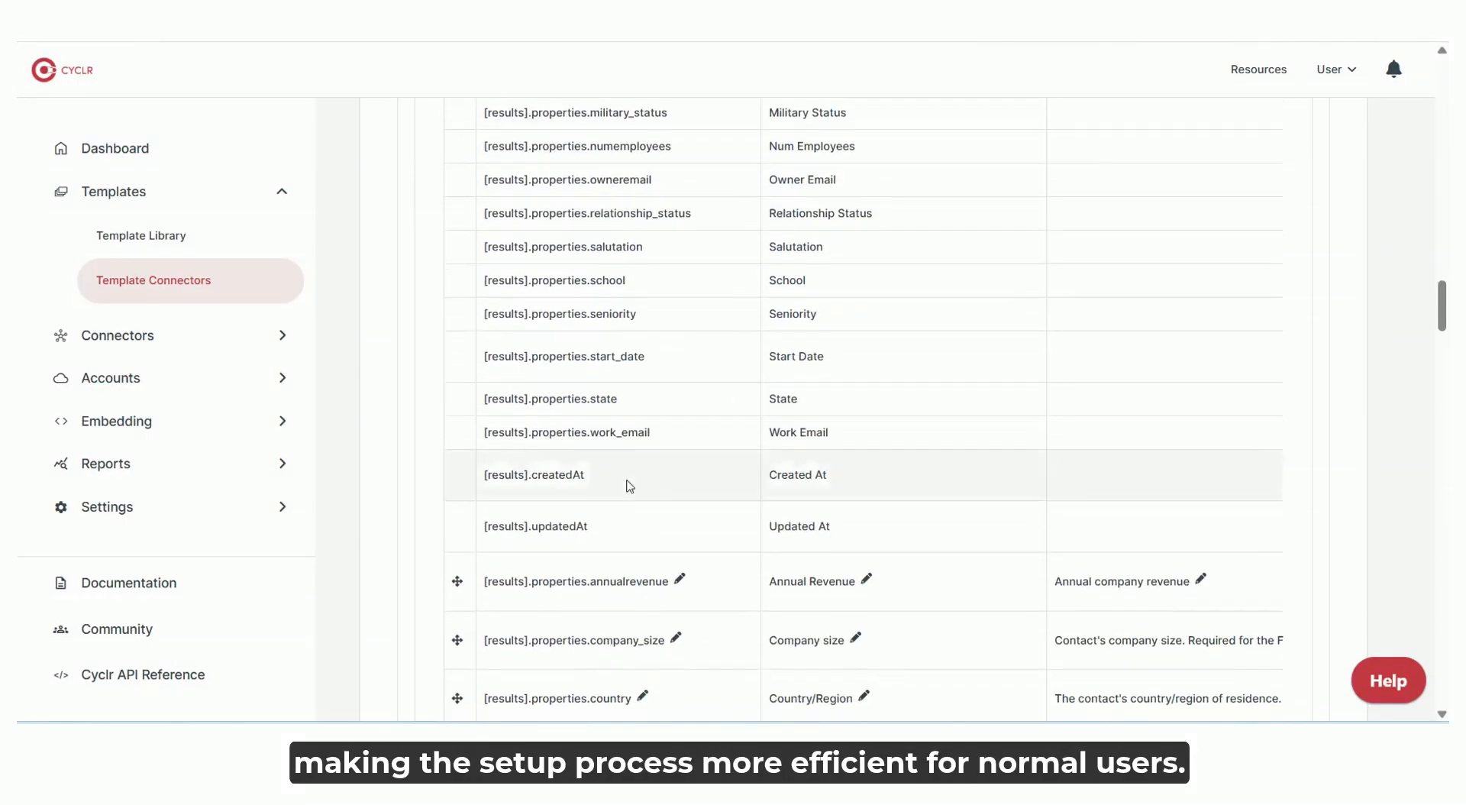
scroll(628, 485, "up", 10)
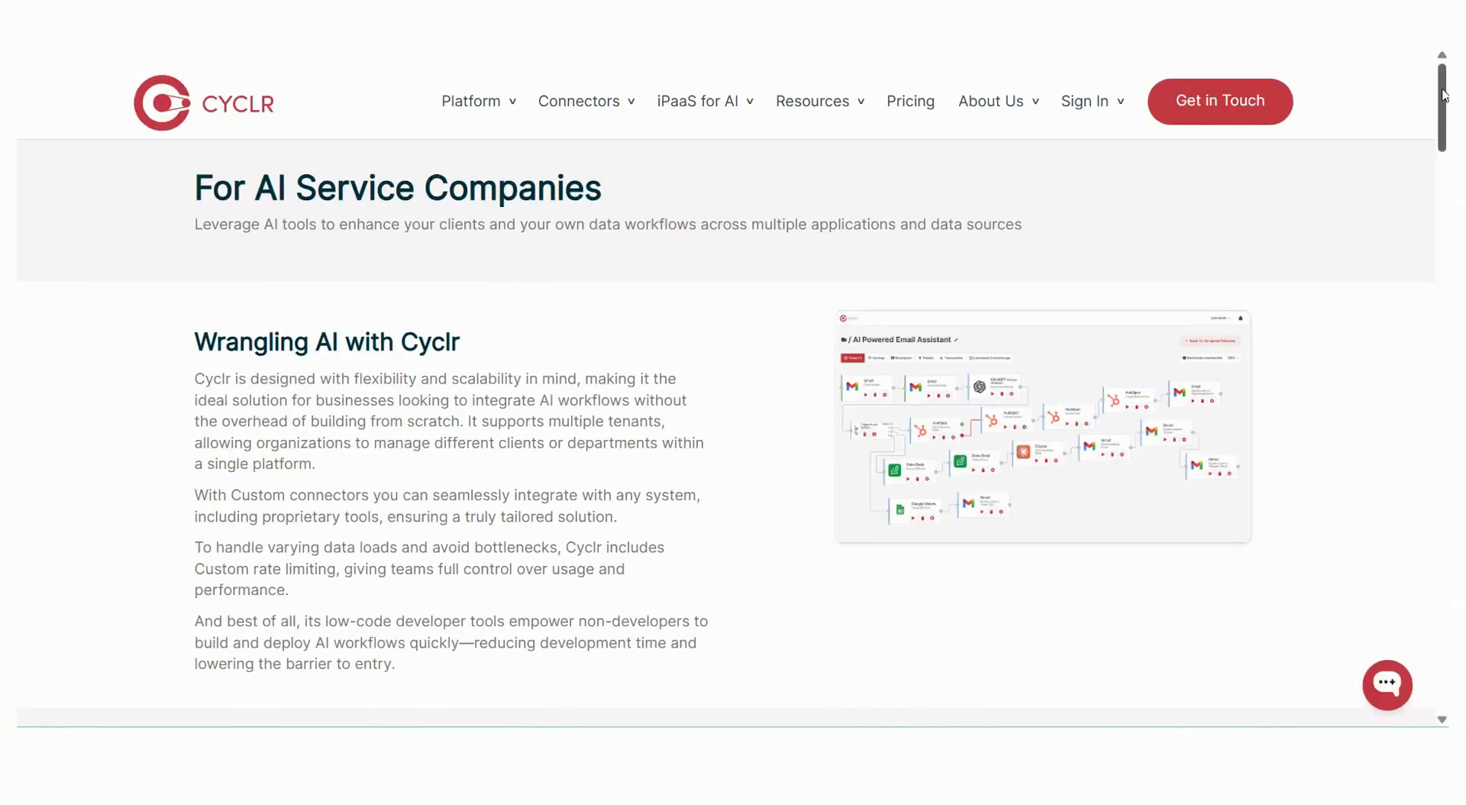
Read through Cyclr's For AI Service Companies page and n8n's AI agent builder page
left_click_drag(1444, 95, 1414, 231)
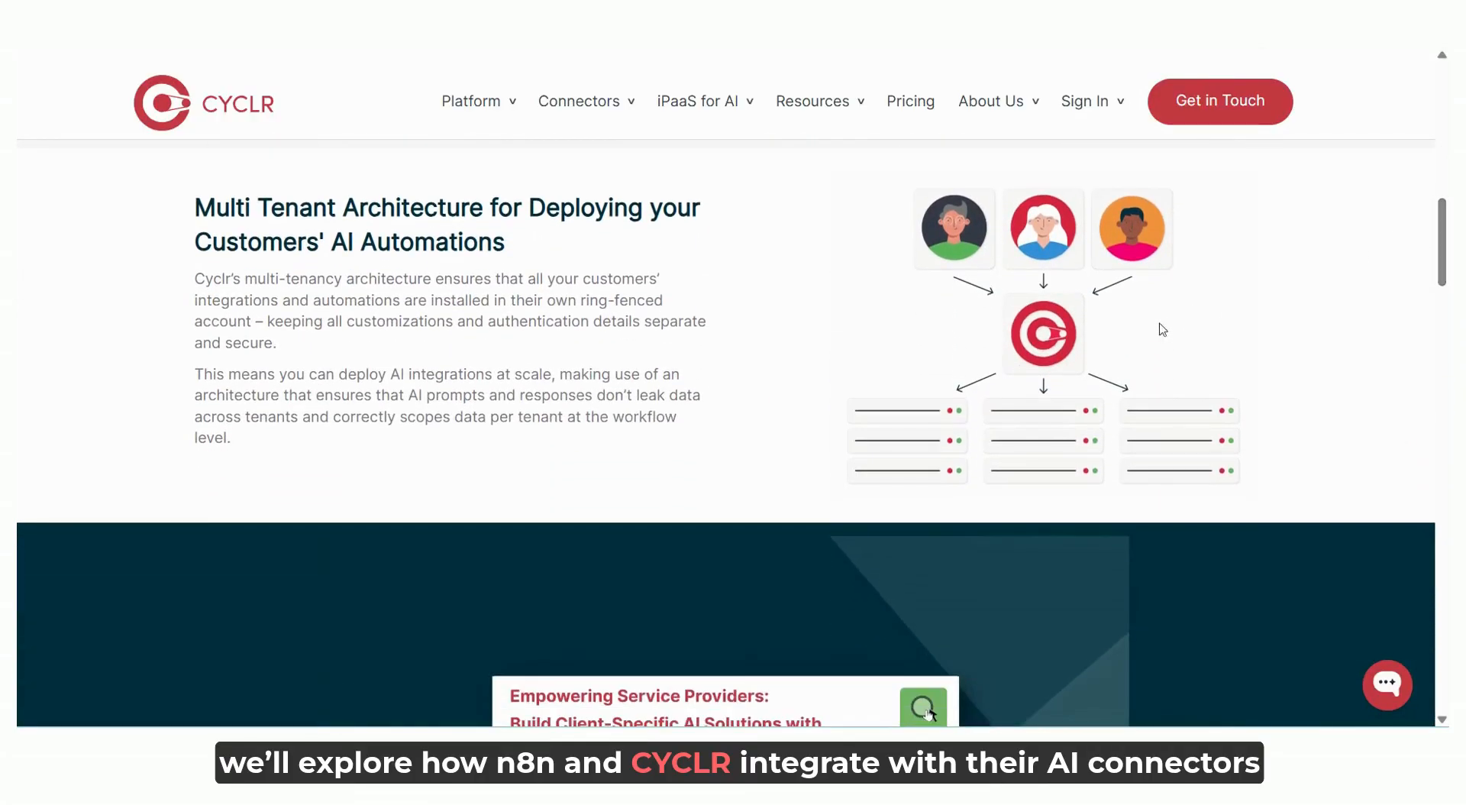
scroll(1145, 330, "down", 10)
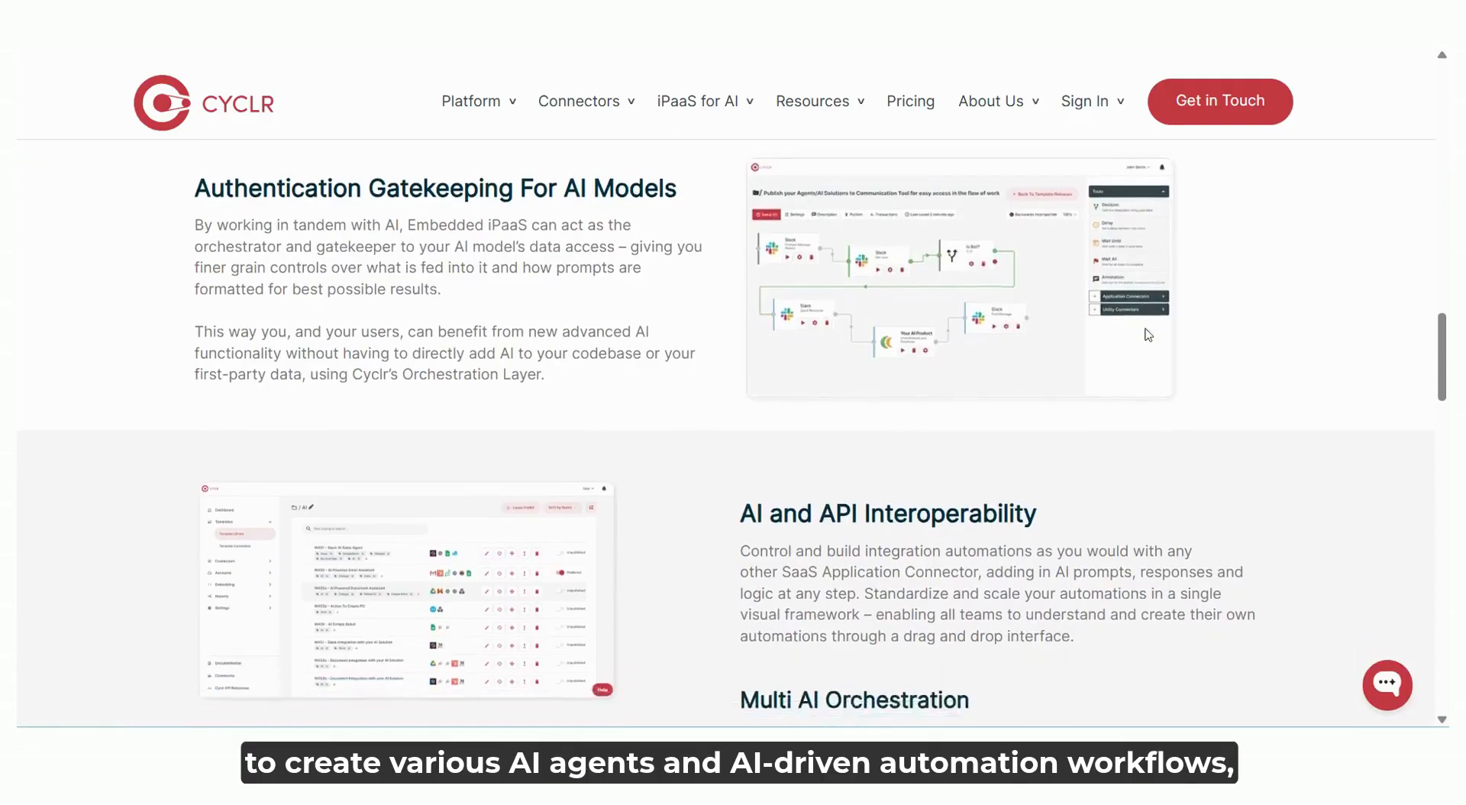
scroll(1148, 334, "down", 1)
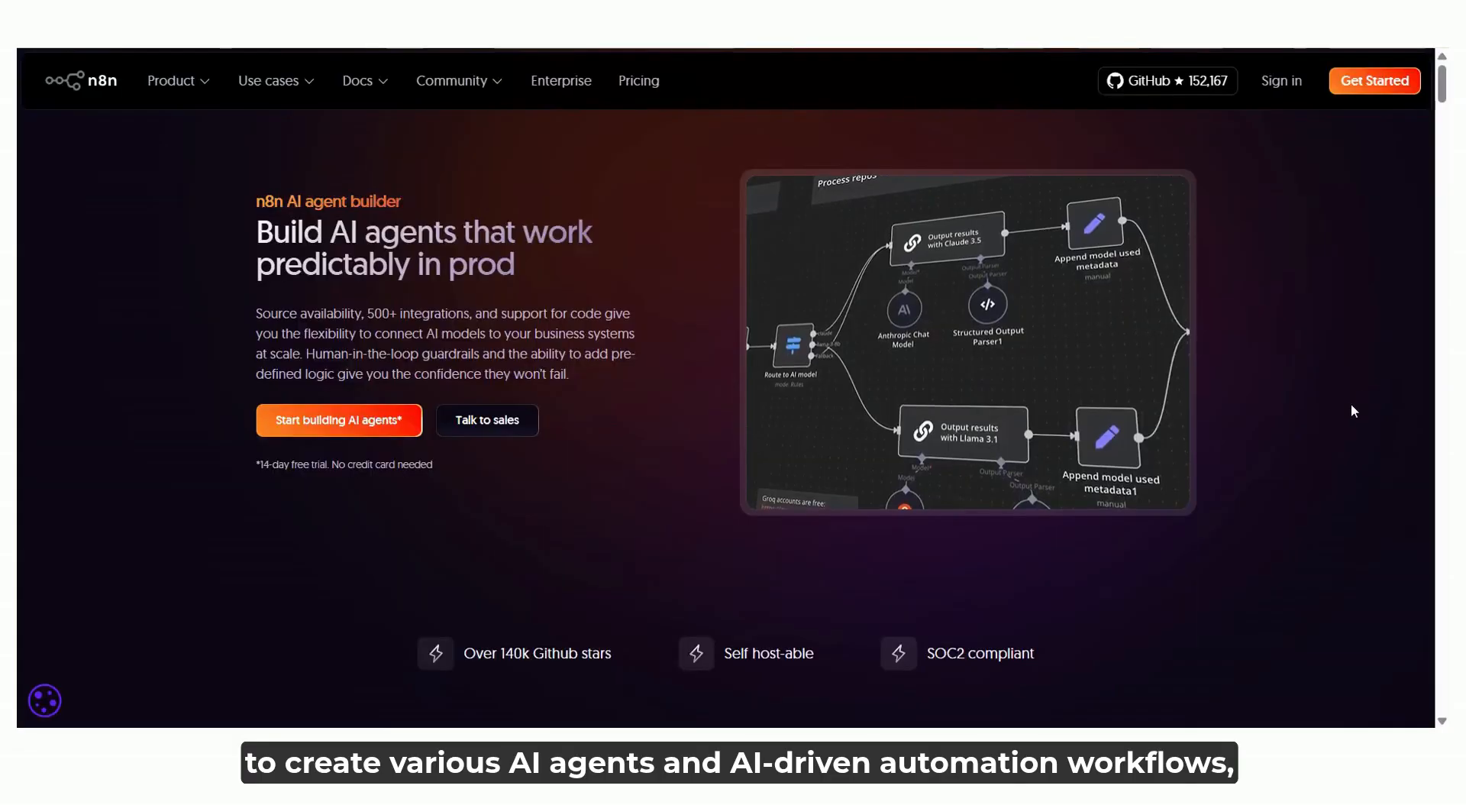
scroll(1346, 409, "down", 5)
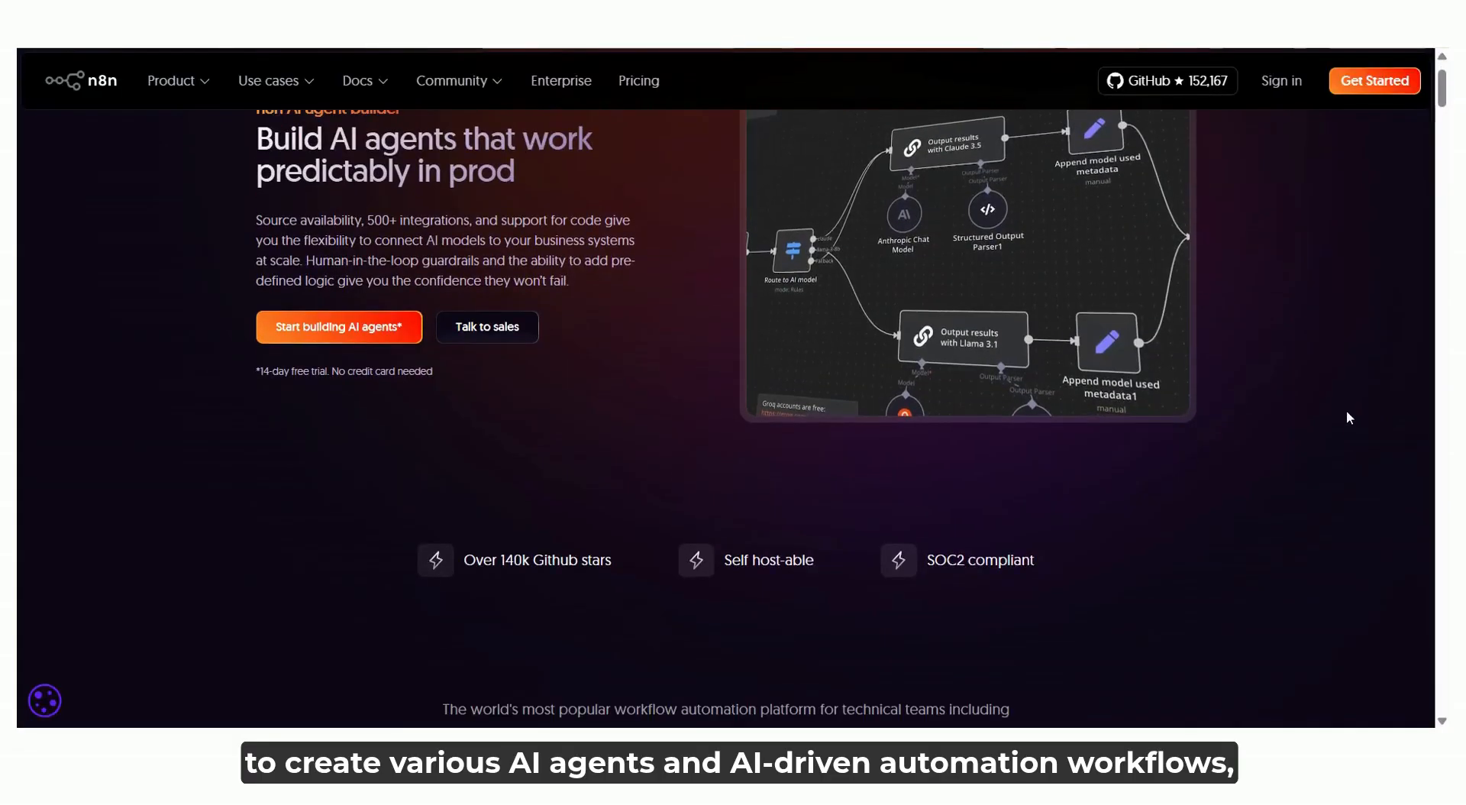
scroll(1319, 420, "down", 10)
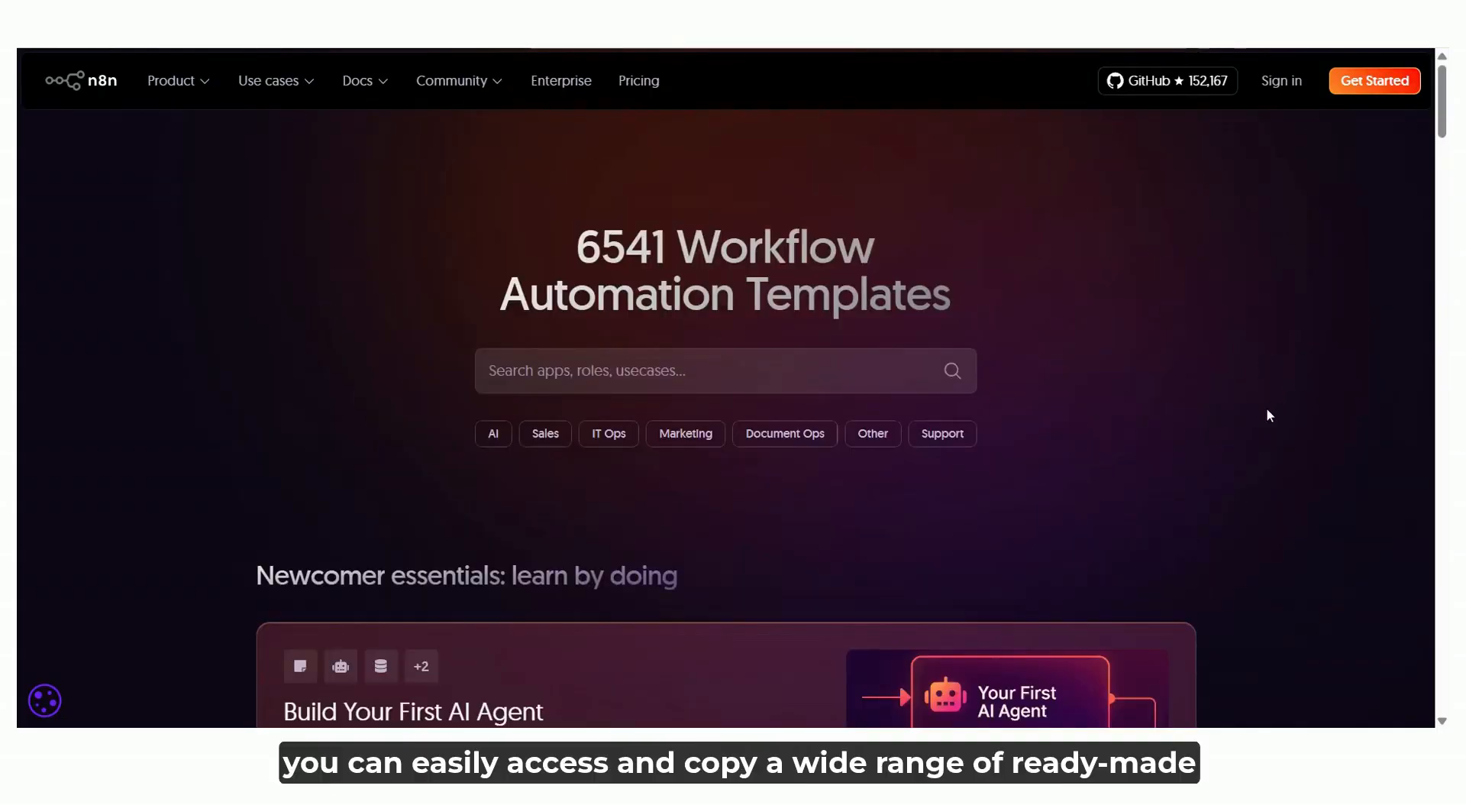
Browse the n8n template library and load the Ask questions about a PDF using AI template into the n8n workspace
scroll(1268, 411, "down", 6)
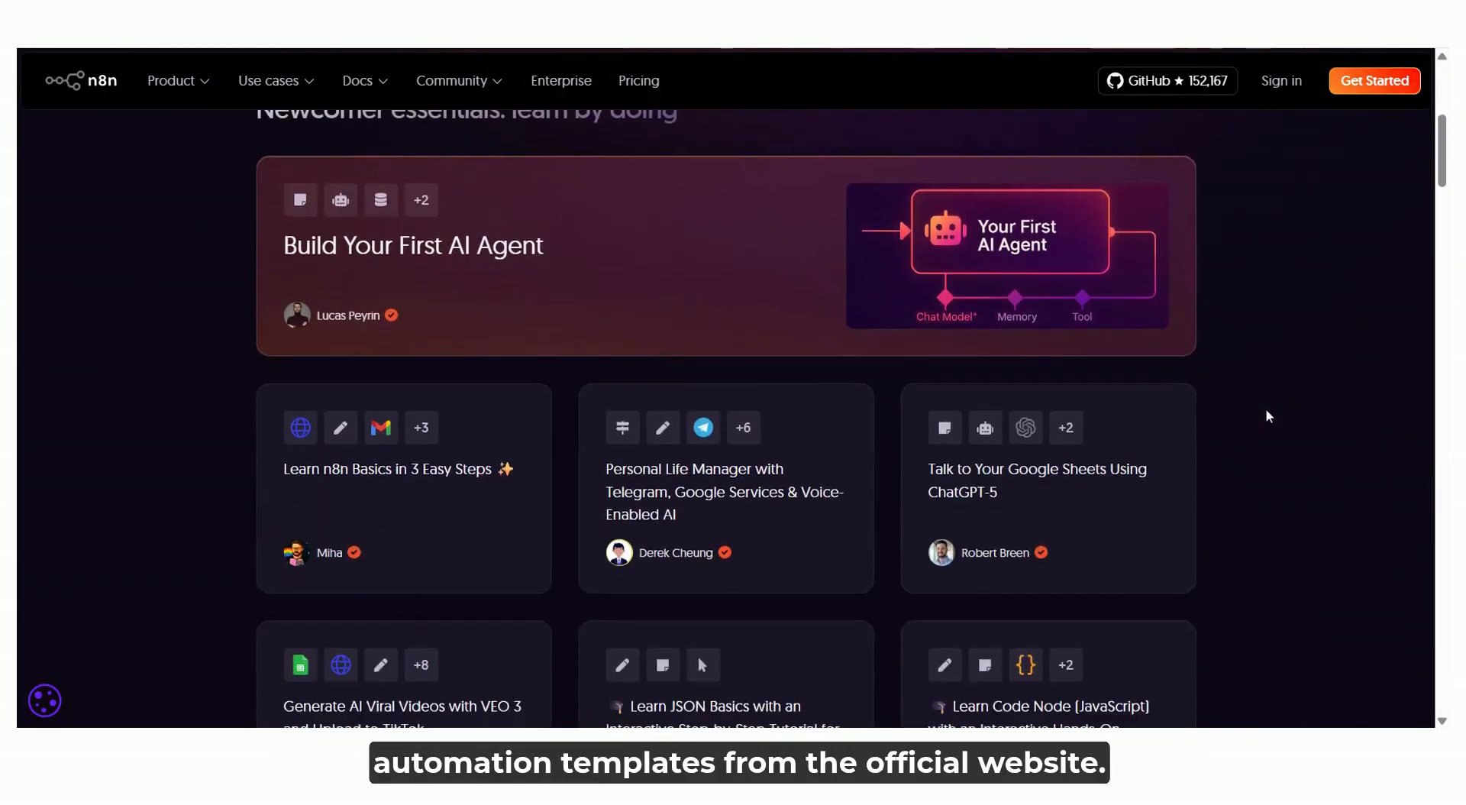
scroll(1267, 416, "down", 3)
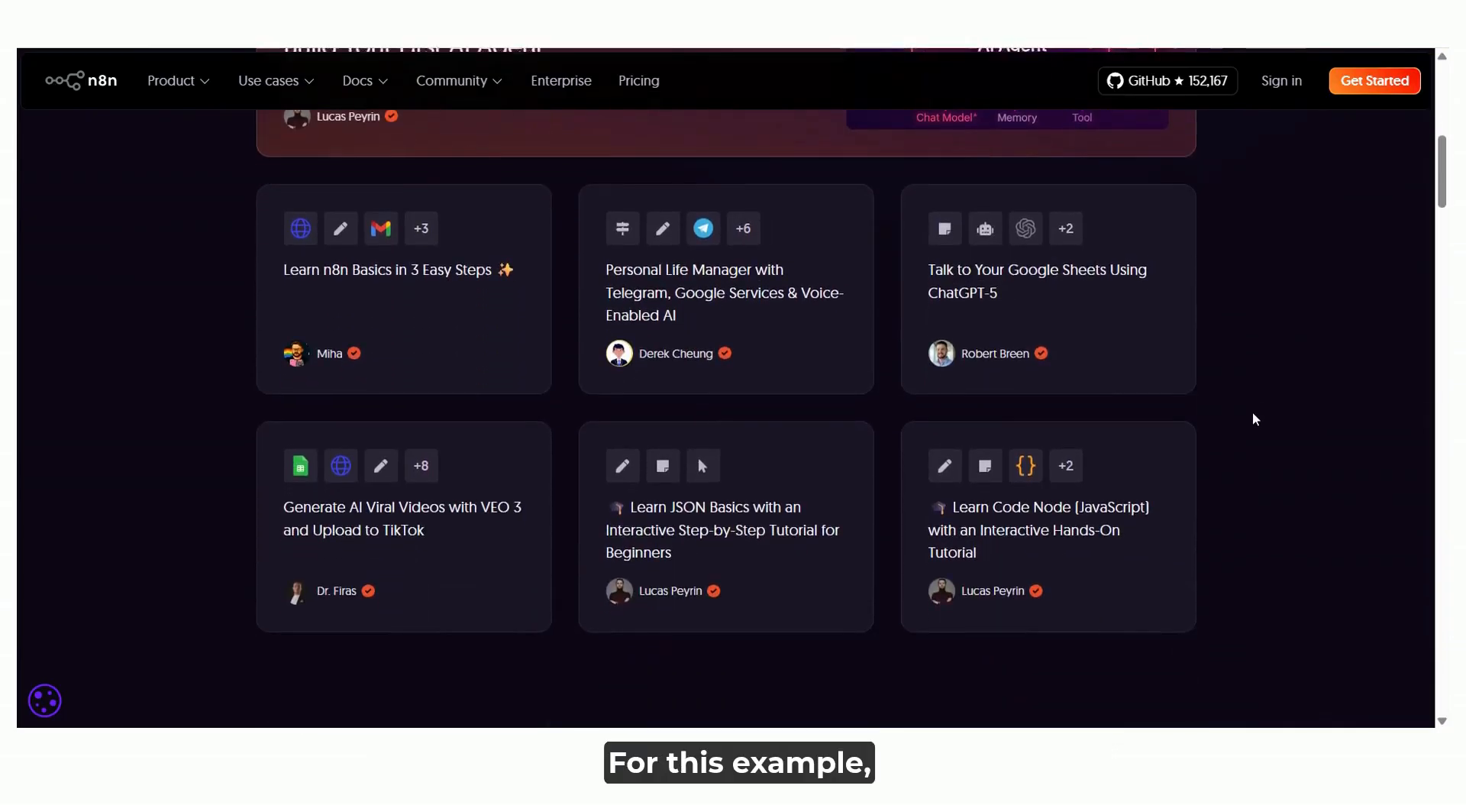
scroll(1253, 419, "down", 4)
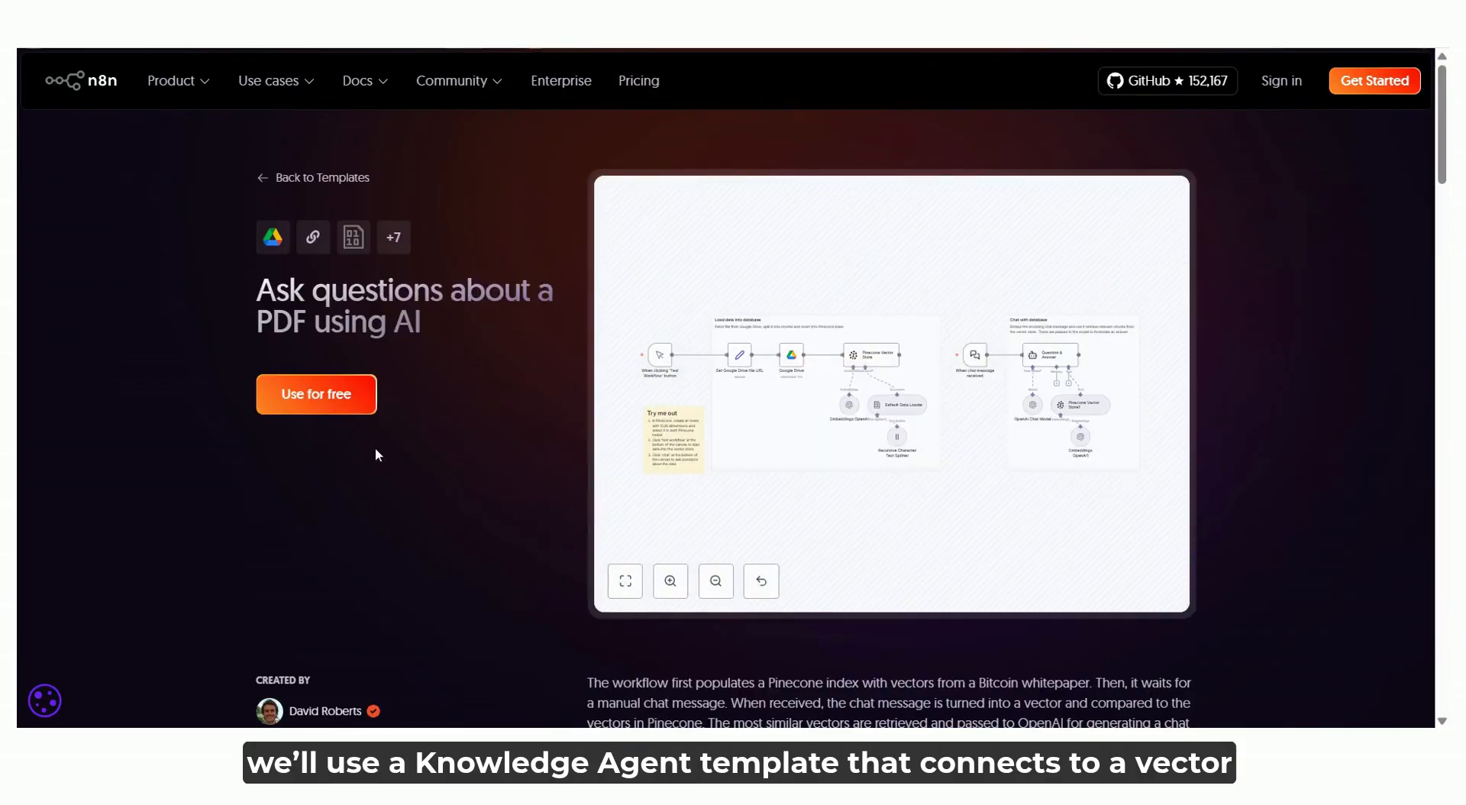
left_click(343, 403)
left_click(618, 485)
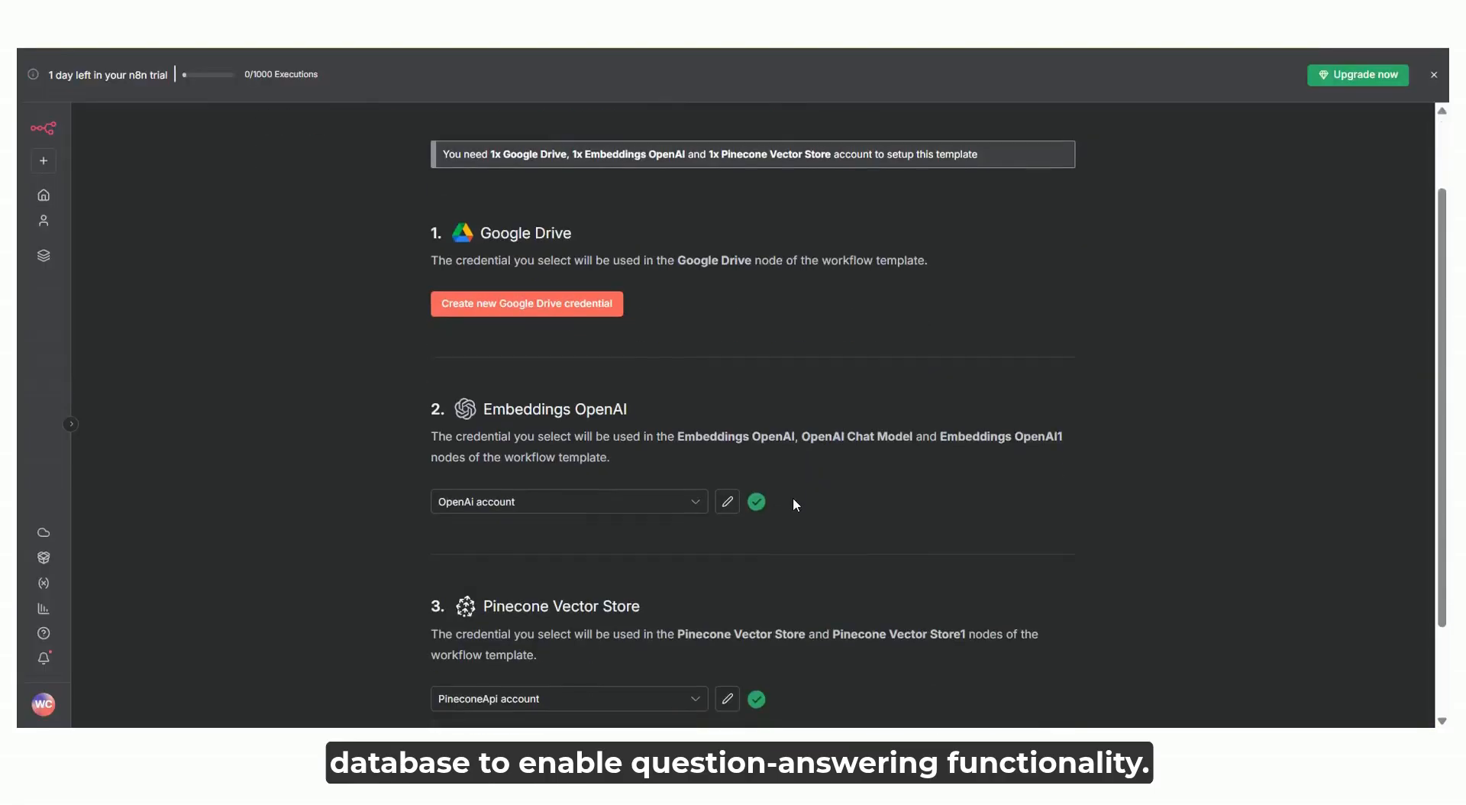
scroll(794, 504, "down", 2)
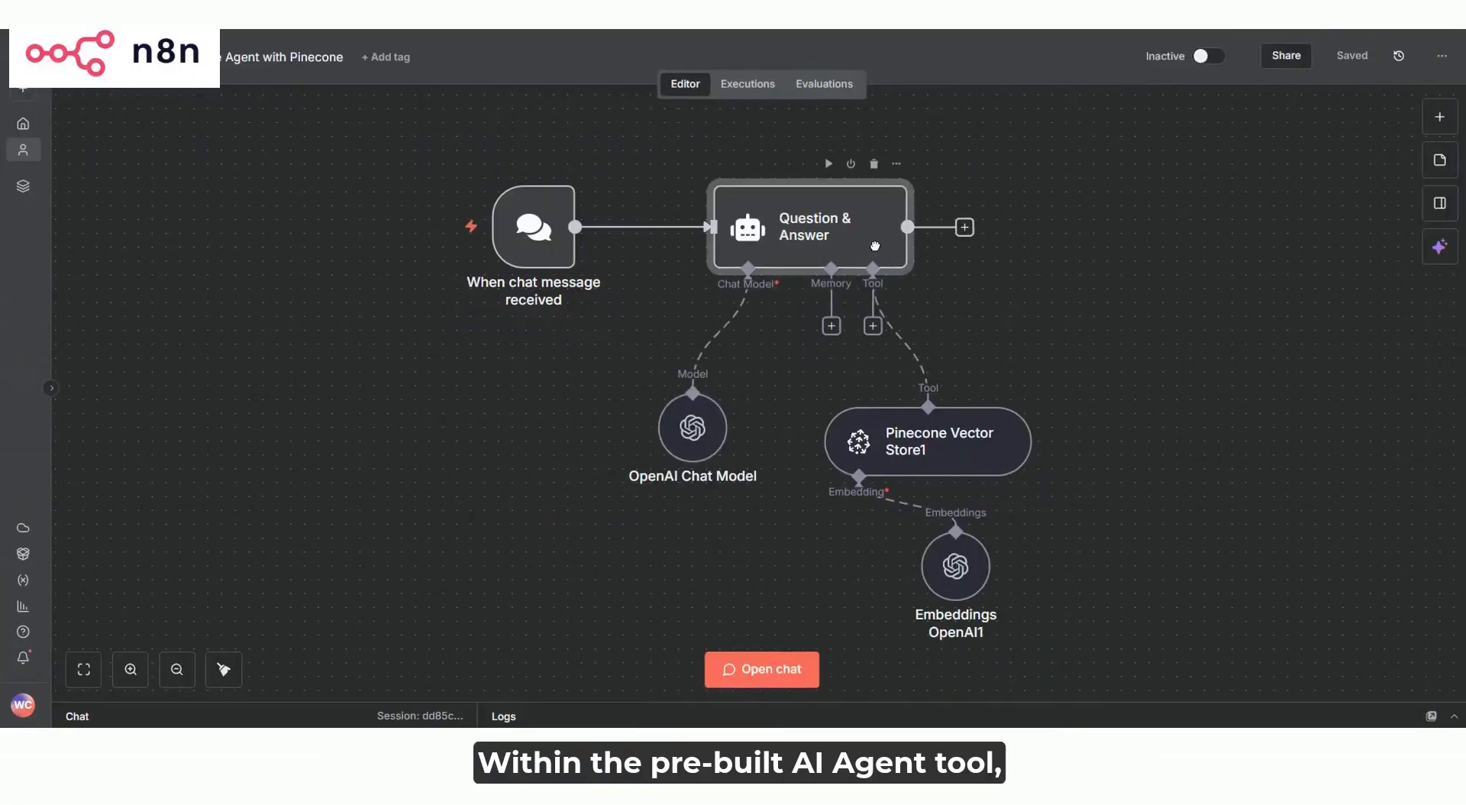
Select gpt-4o-mini as the OpenAI Chat Model's model and review the Pinecone Vector Store1 parameters
double_click(706, 447)
left_click(830, 220)
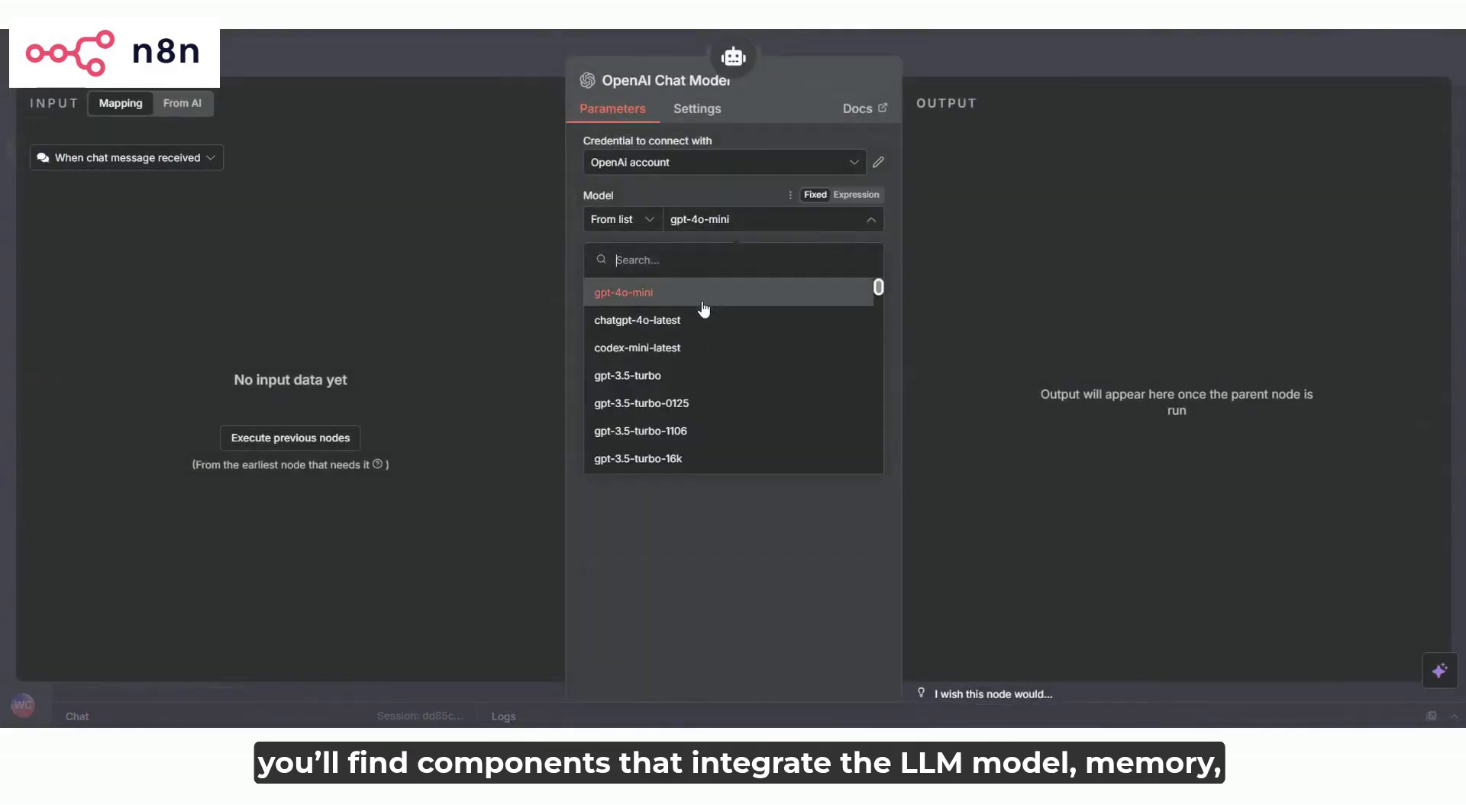
left_click(661, 298)
left_click(972, 67)
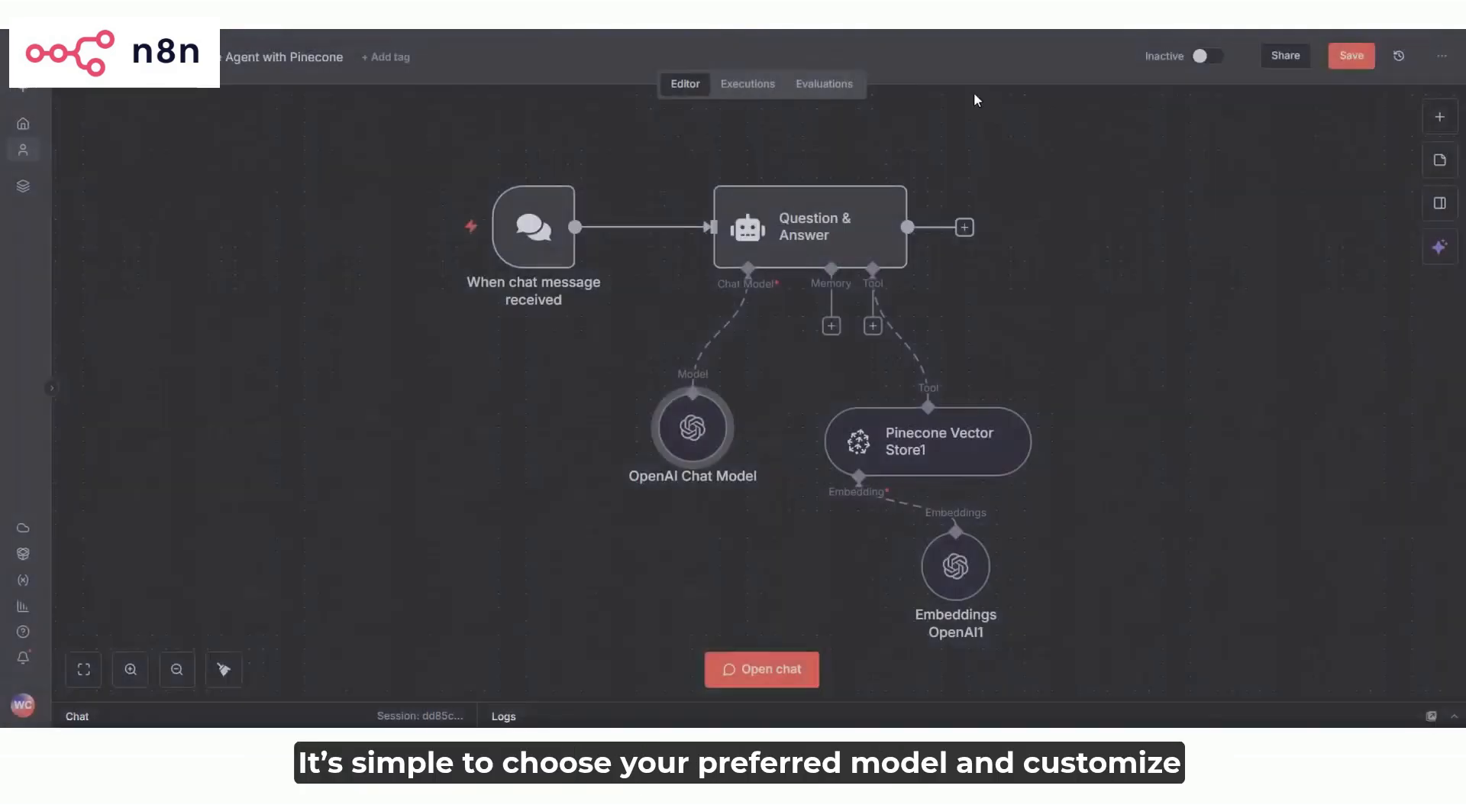
double_click(953, 467)
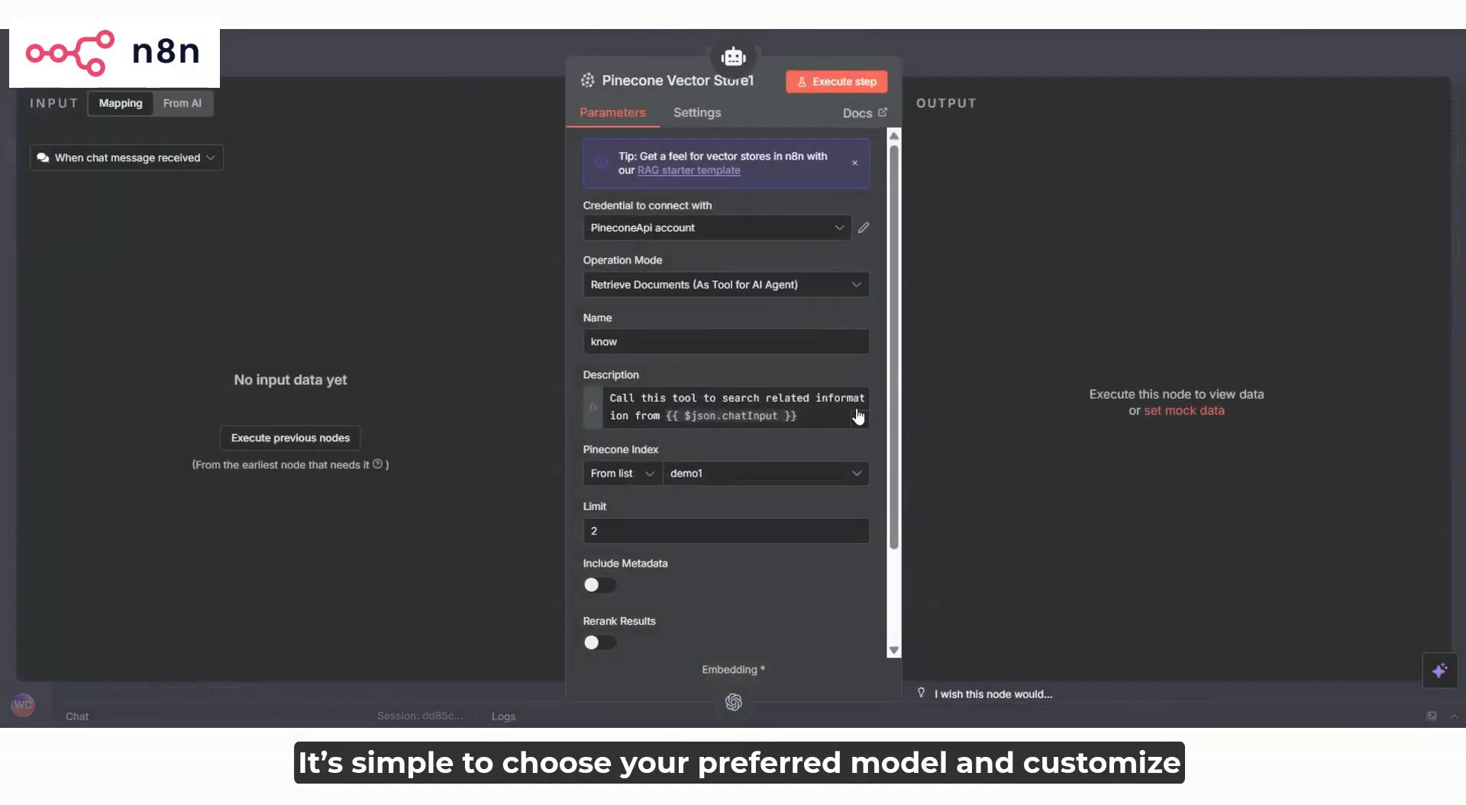
left_click(1083, 80)
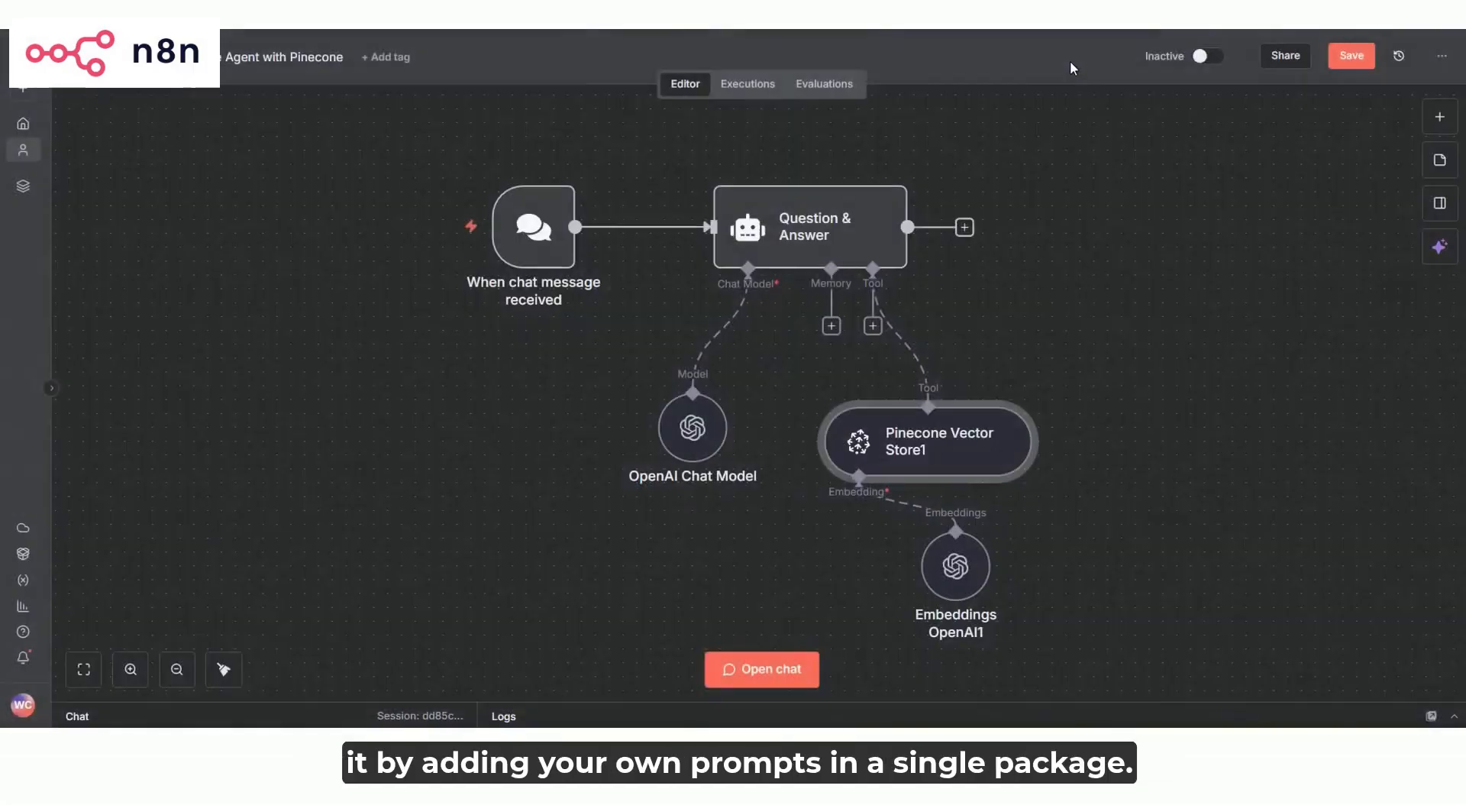
Ask the n8n agent in its chat "How to install the salesforce Connector in CYCLR?" and read through its reply
left_click(770, 670)
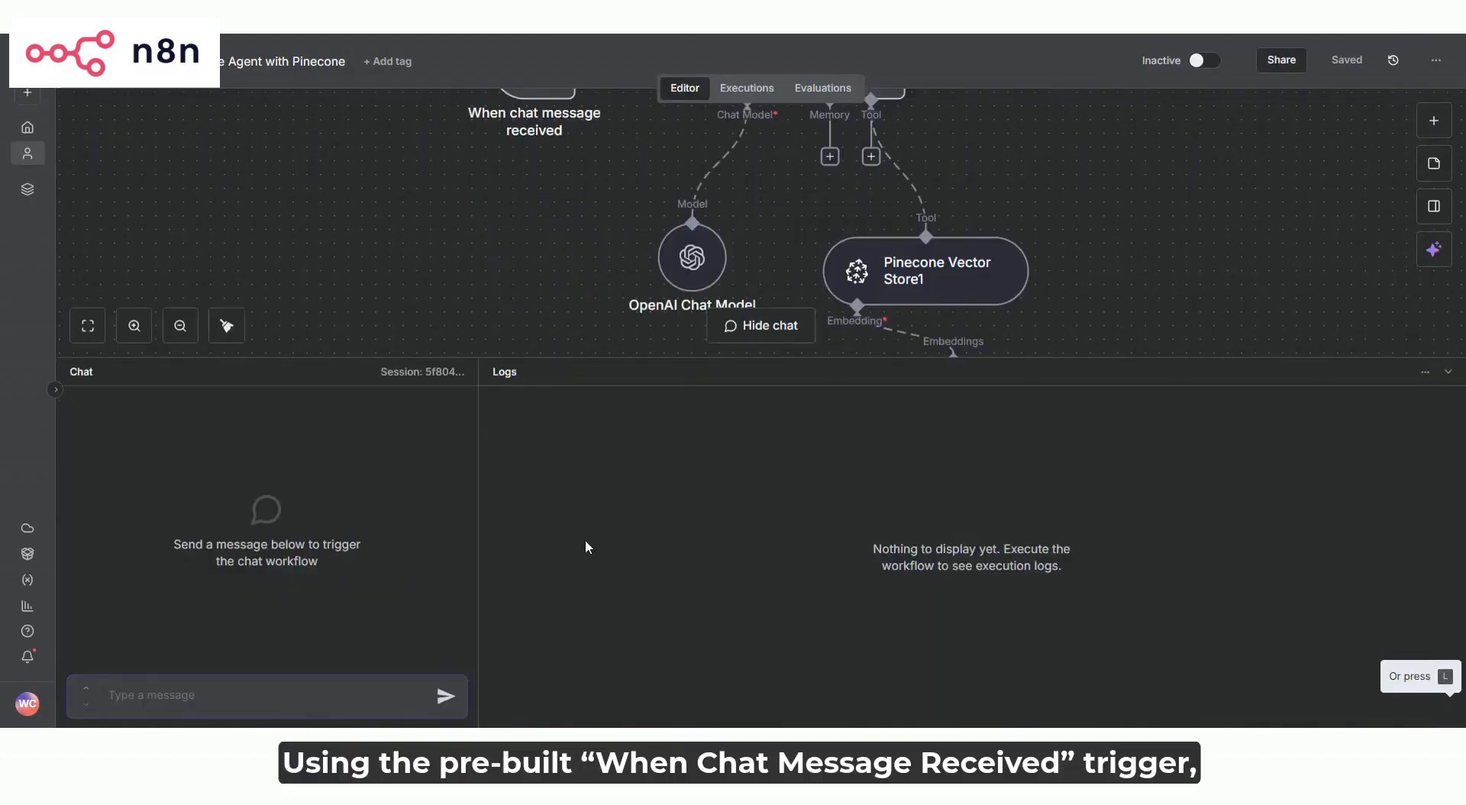
type("How to install the salesforce Connector in CYCLR?")
left_click(446, 695)
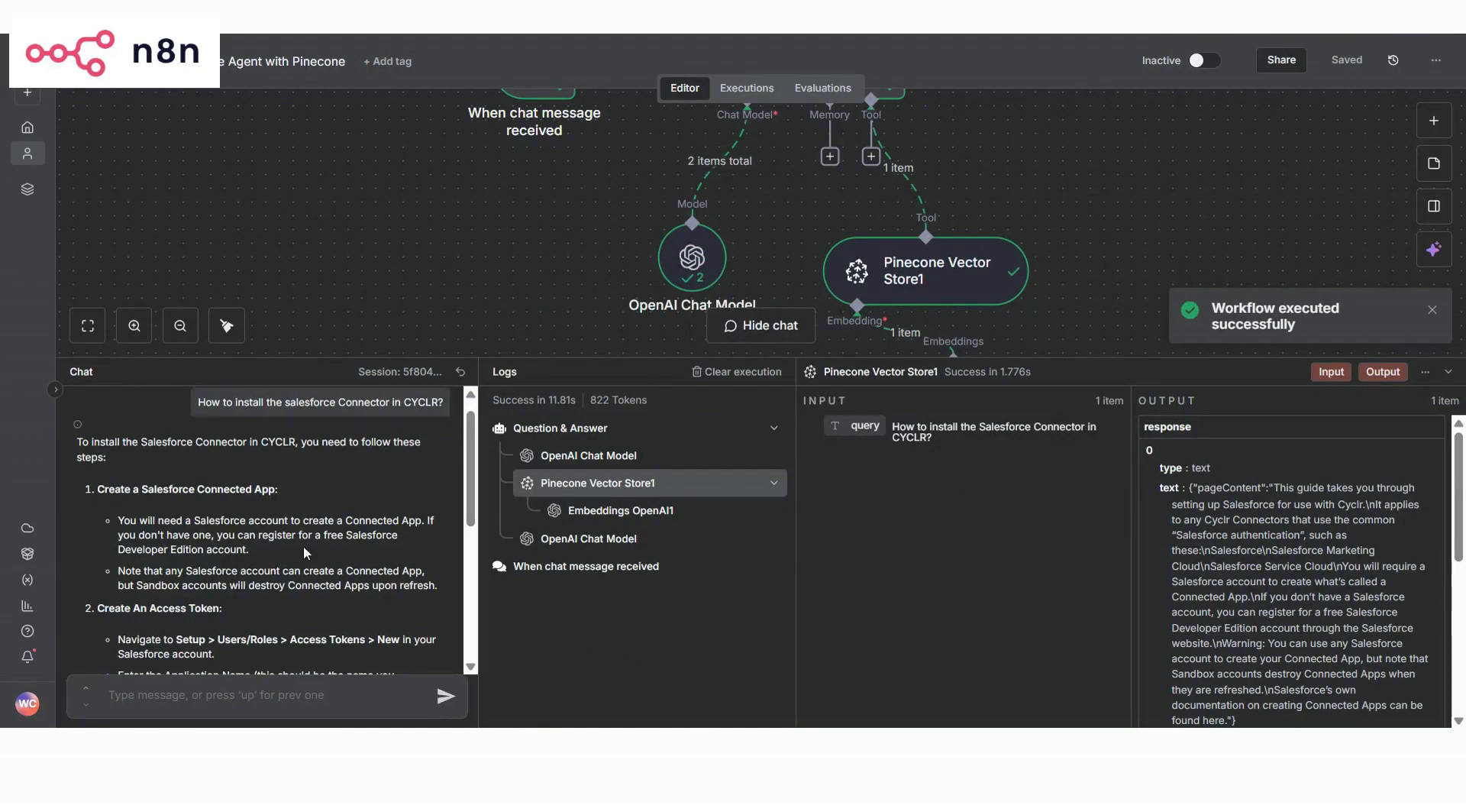
scroll(304, 545, "down", 4)
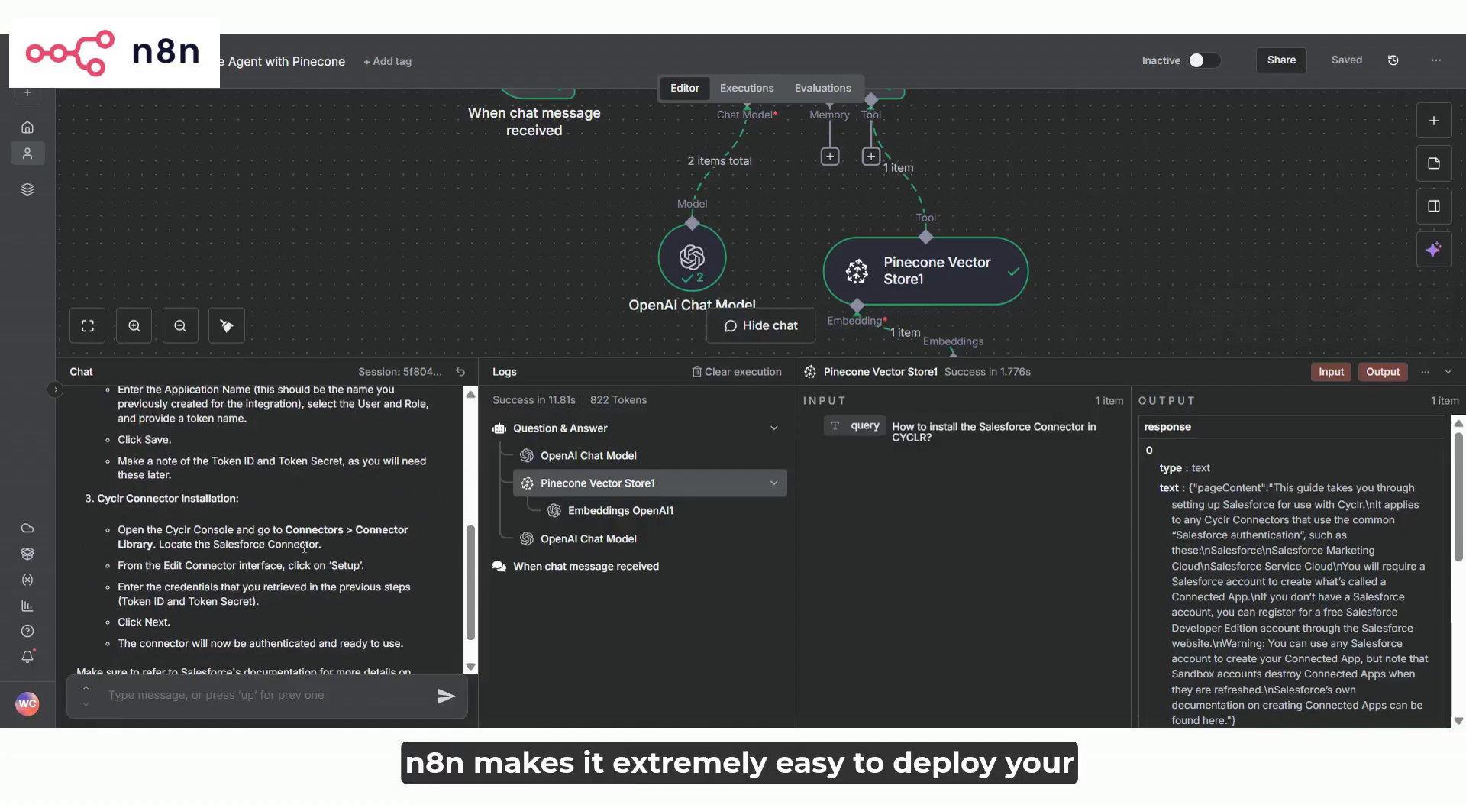
scroll(304, 547, "down", 1)
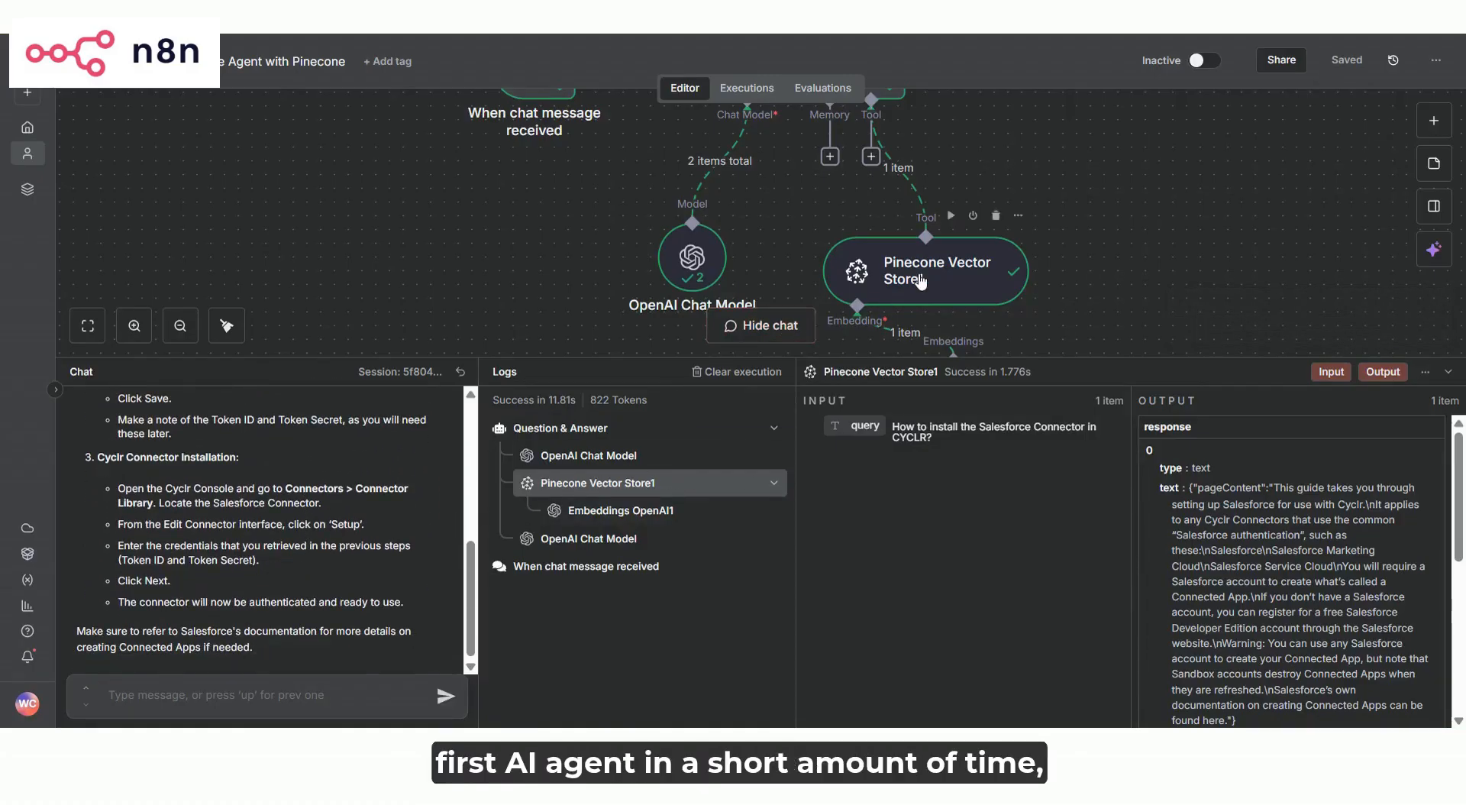
Examine the Pinecone Vector Store1 output in the logs and in the node's details, then close the node and the chat
scroll(1298, 565, "down", 10)
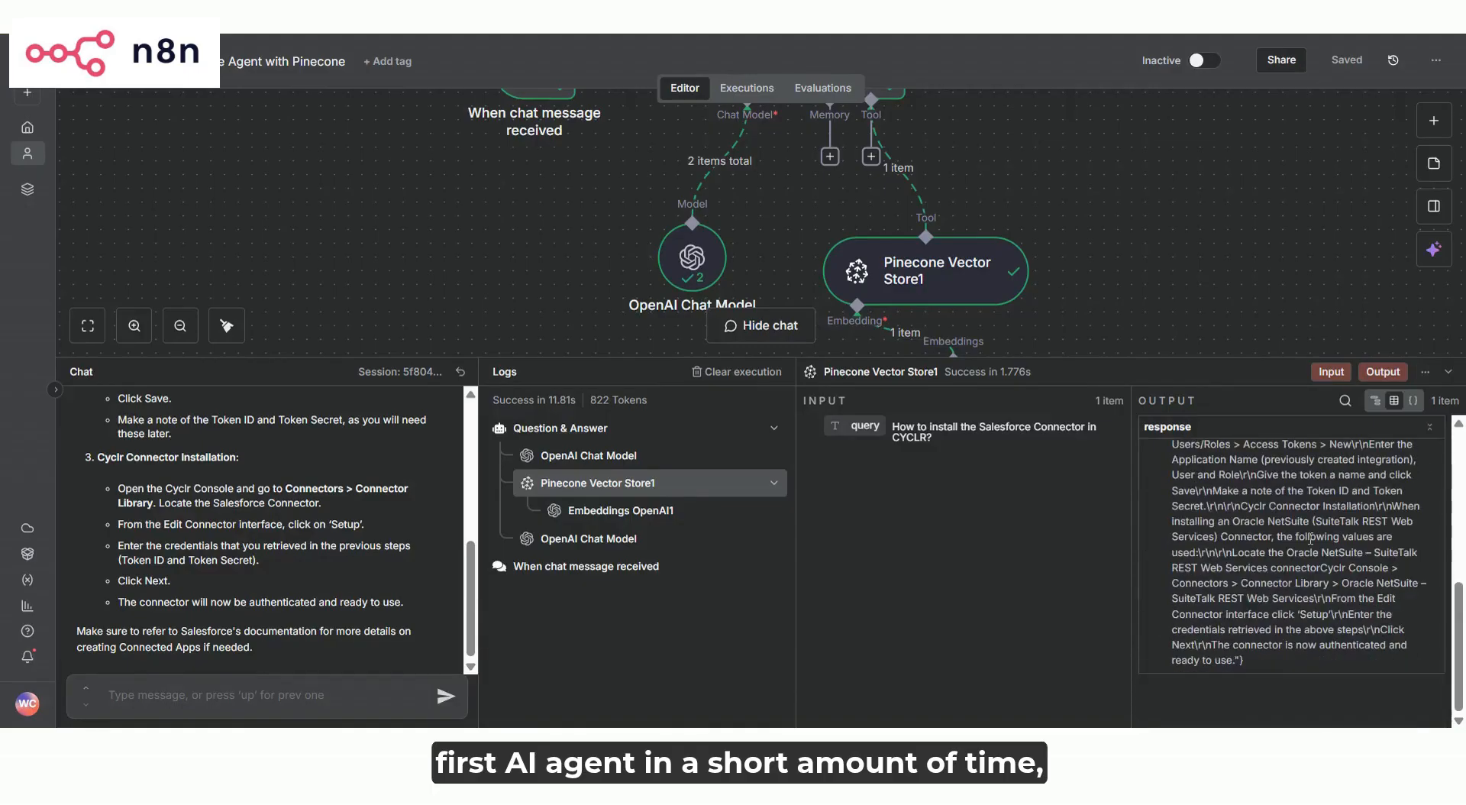
double_click(895, 281)
scroll(1051, 367, "down", 3)
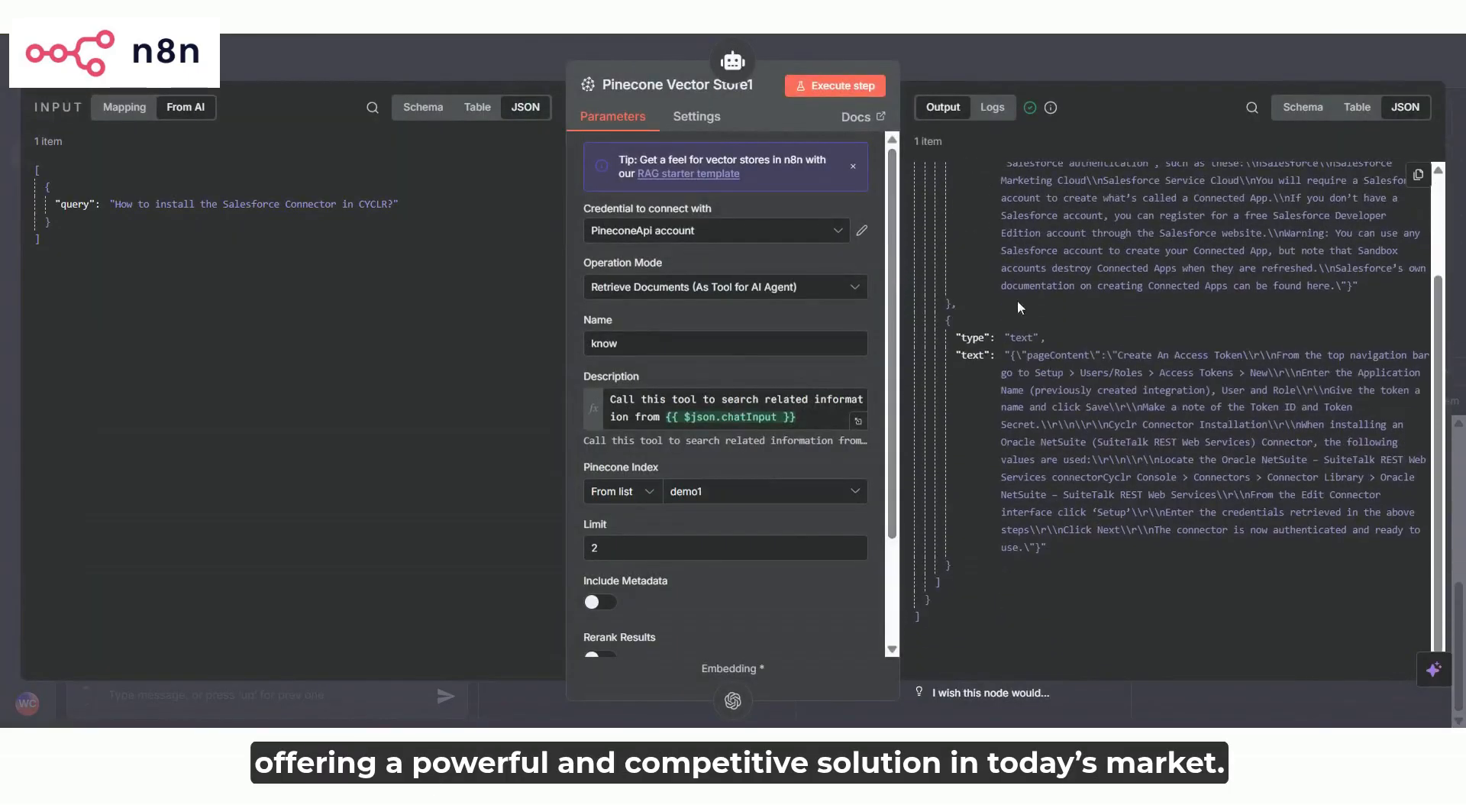
key("Escape")
left_click(1450, 373)
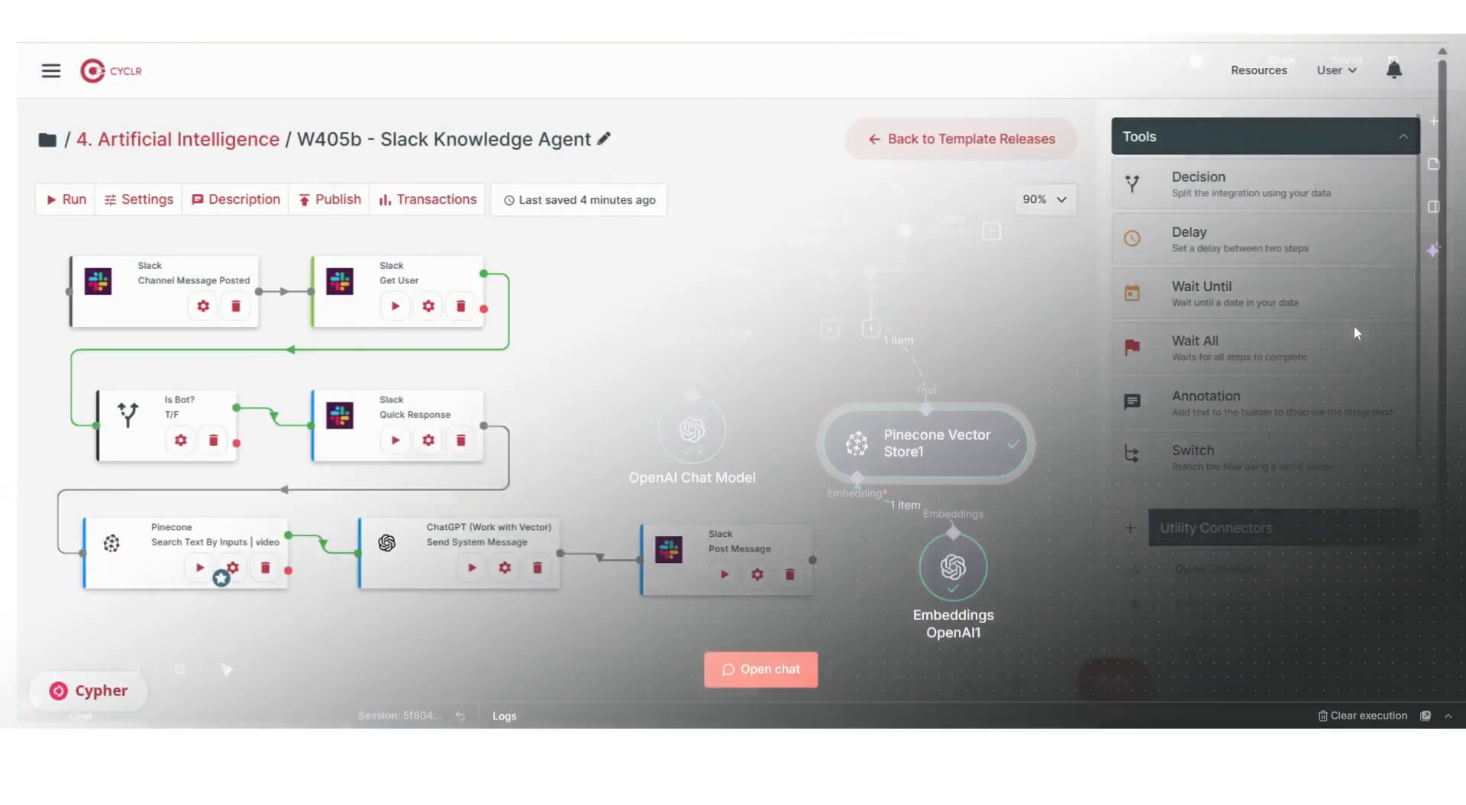
In Cyclr's W405b - Slack Knowledge Agent template, review the model and message mappings of the ChatGPT Send System Message step
scroll(1015, 688, "up", 1)
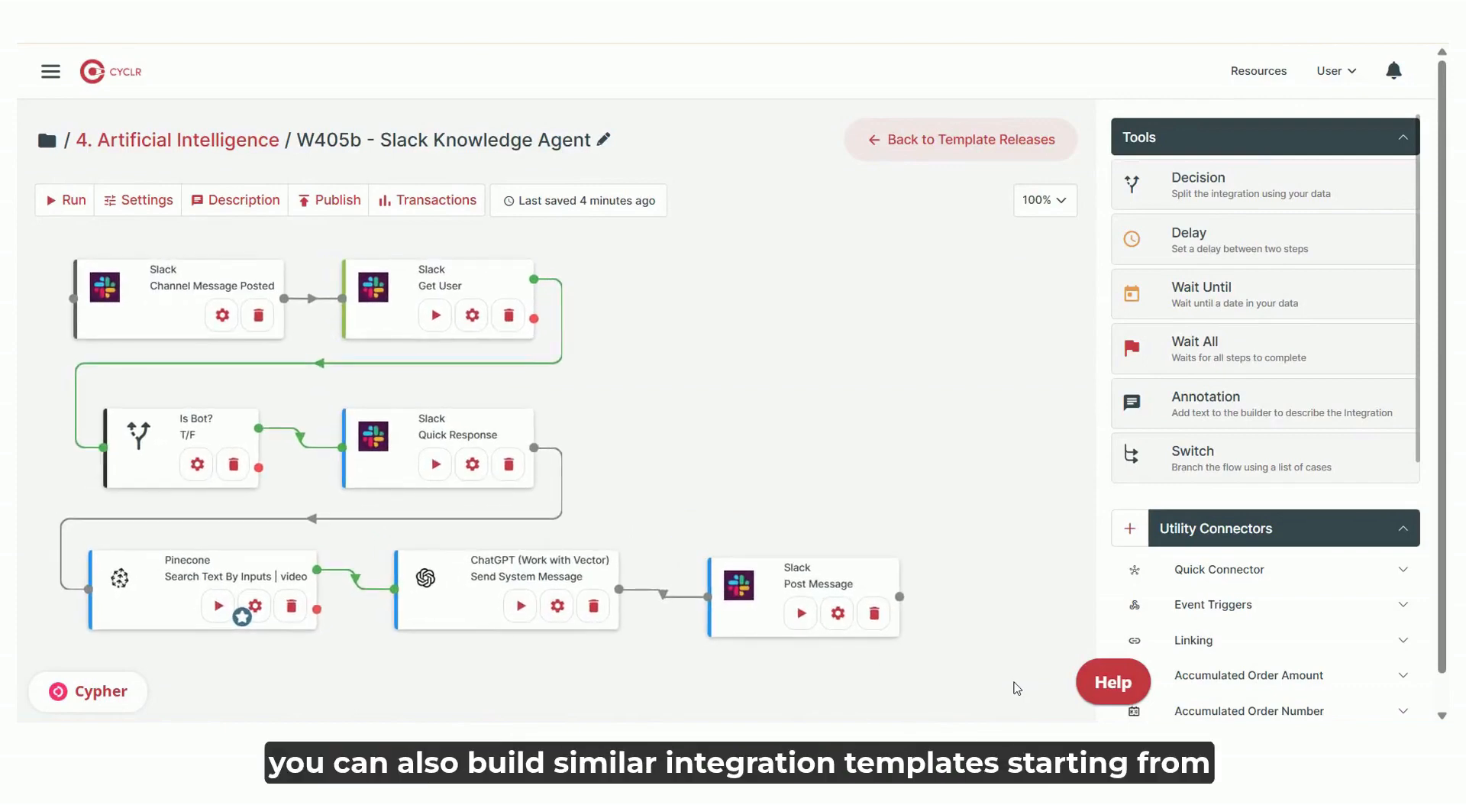
scroll(1015, 688, "down", 1)
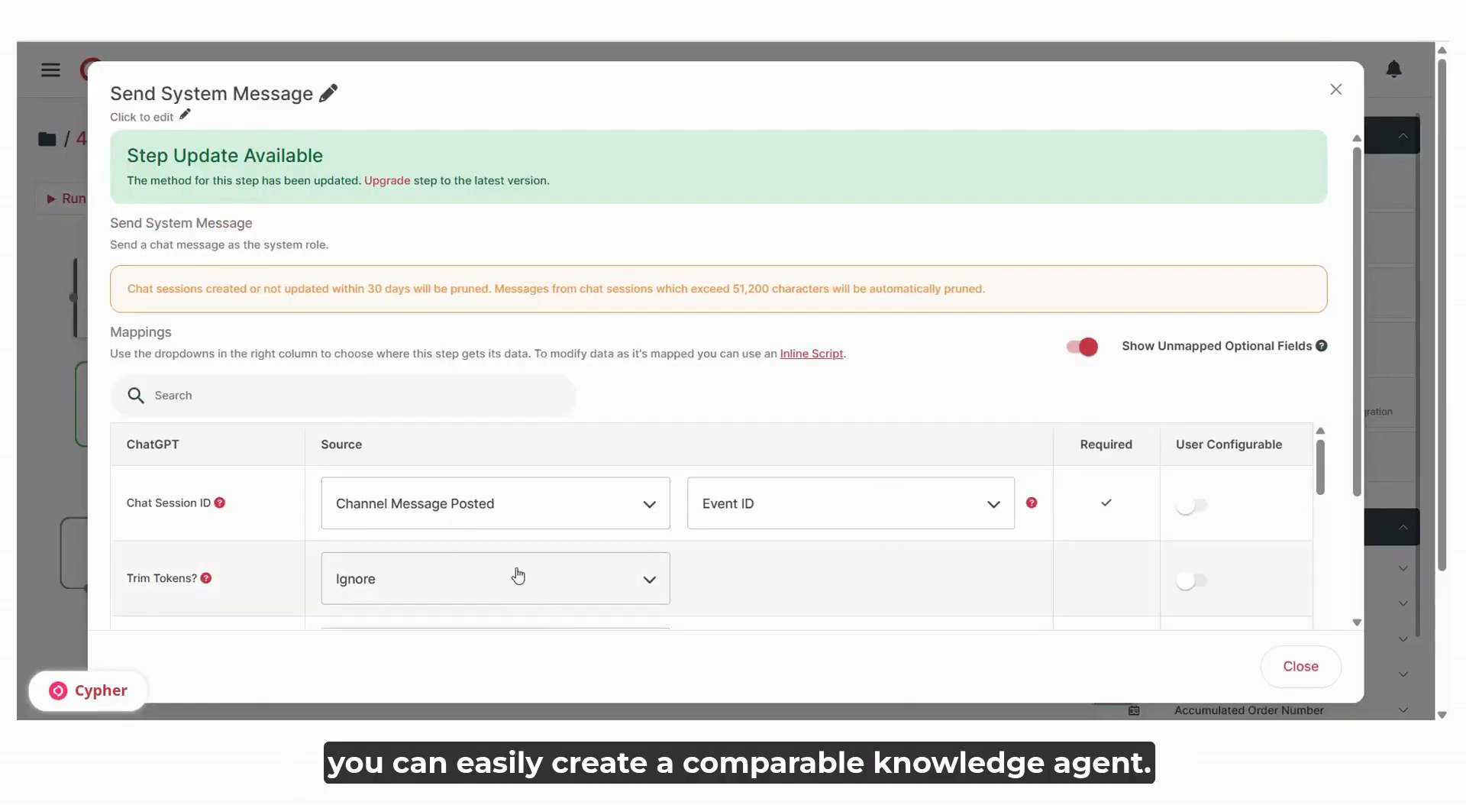
scroll(518, 573, "down", 6)
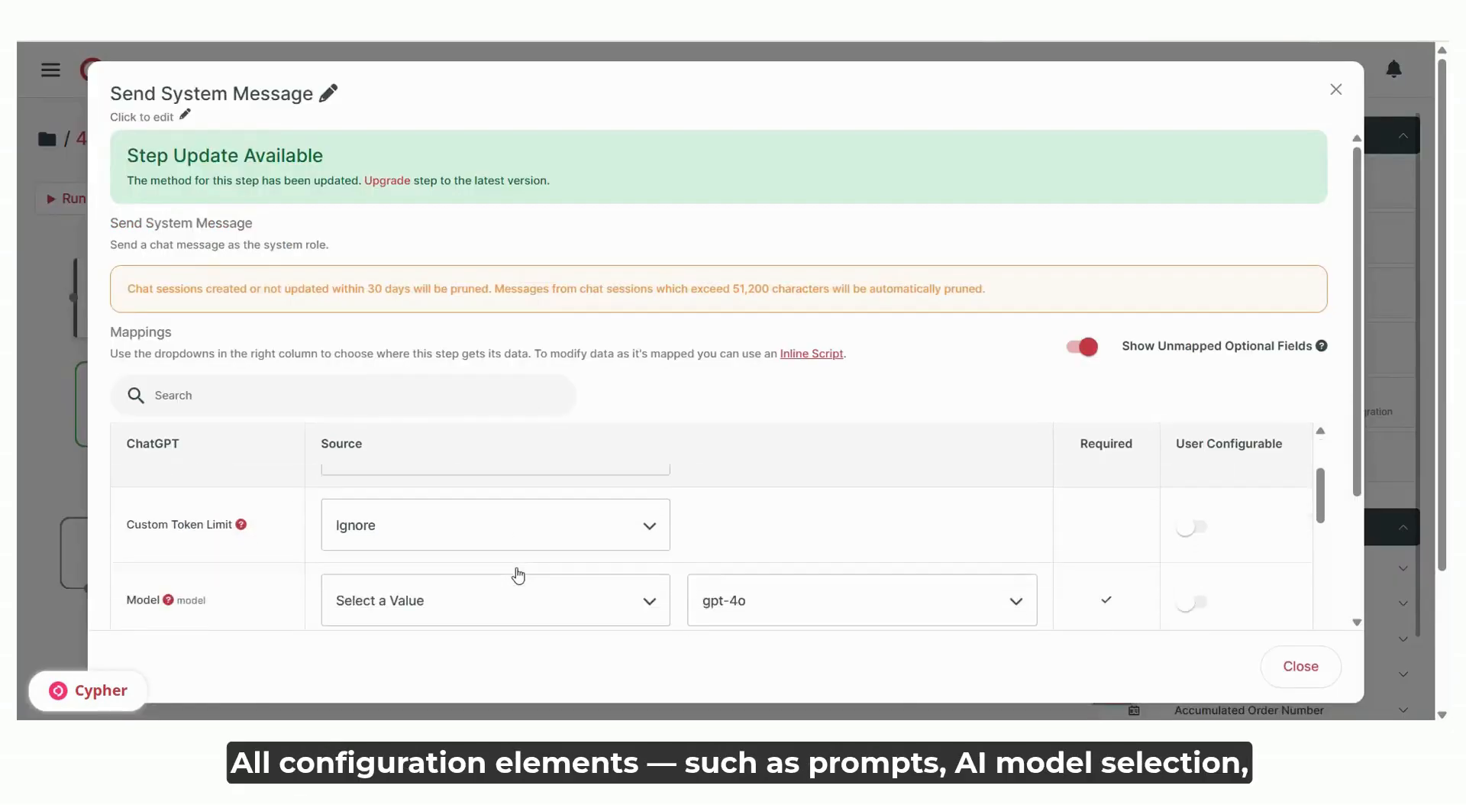
scroll(622, 599, "up", 2)
scroll(753, 576, "down", 2)
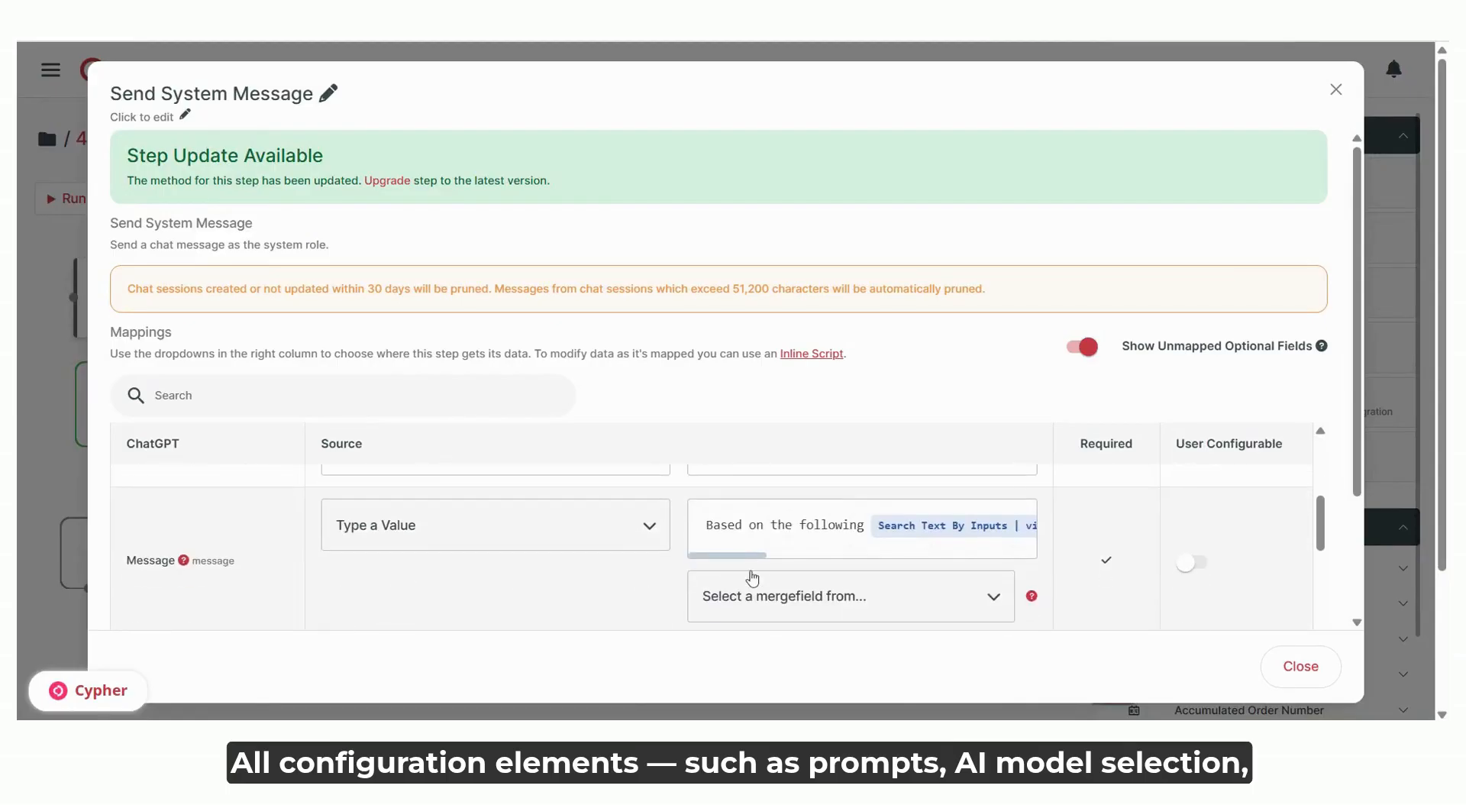
left_click_drag(749, 556, 961, 572)
left_click(1329, 667)
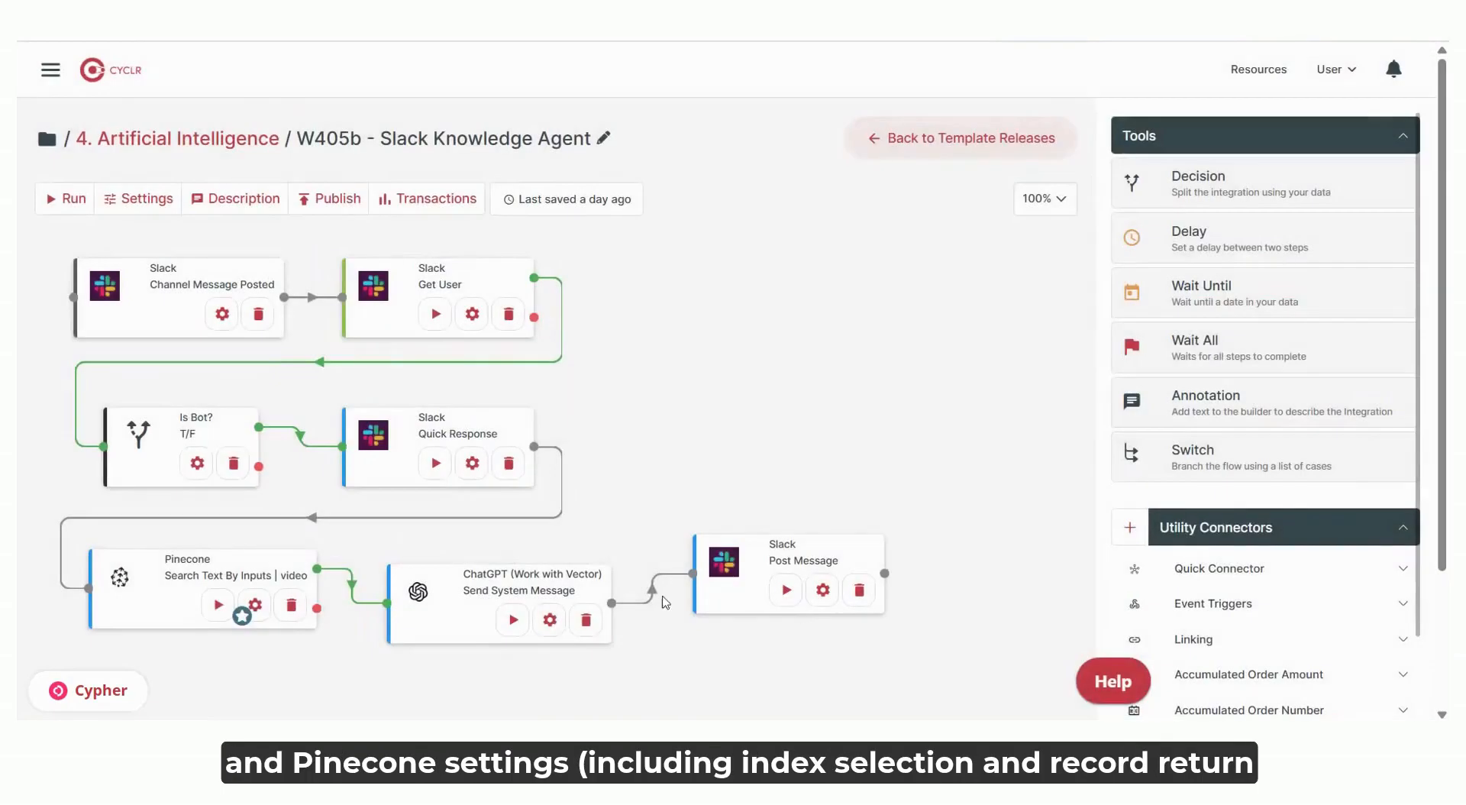
Review the namespace, record limit and rerank mappings of the Pinecone Search Text By Inputs step and close it
left_click(260, 611)
scroll(638, 561, "down", 5)
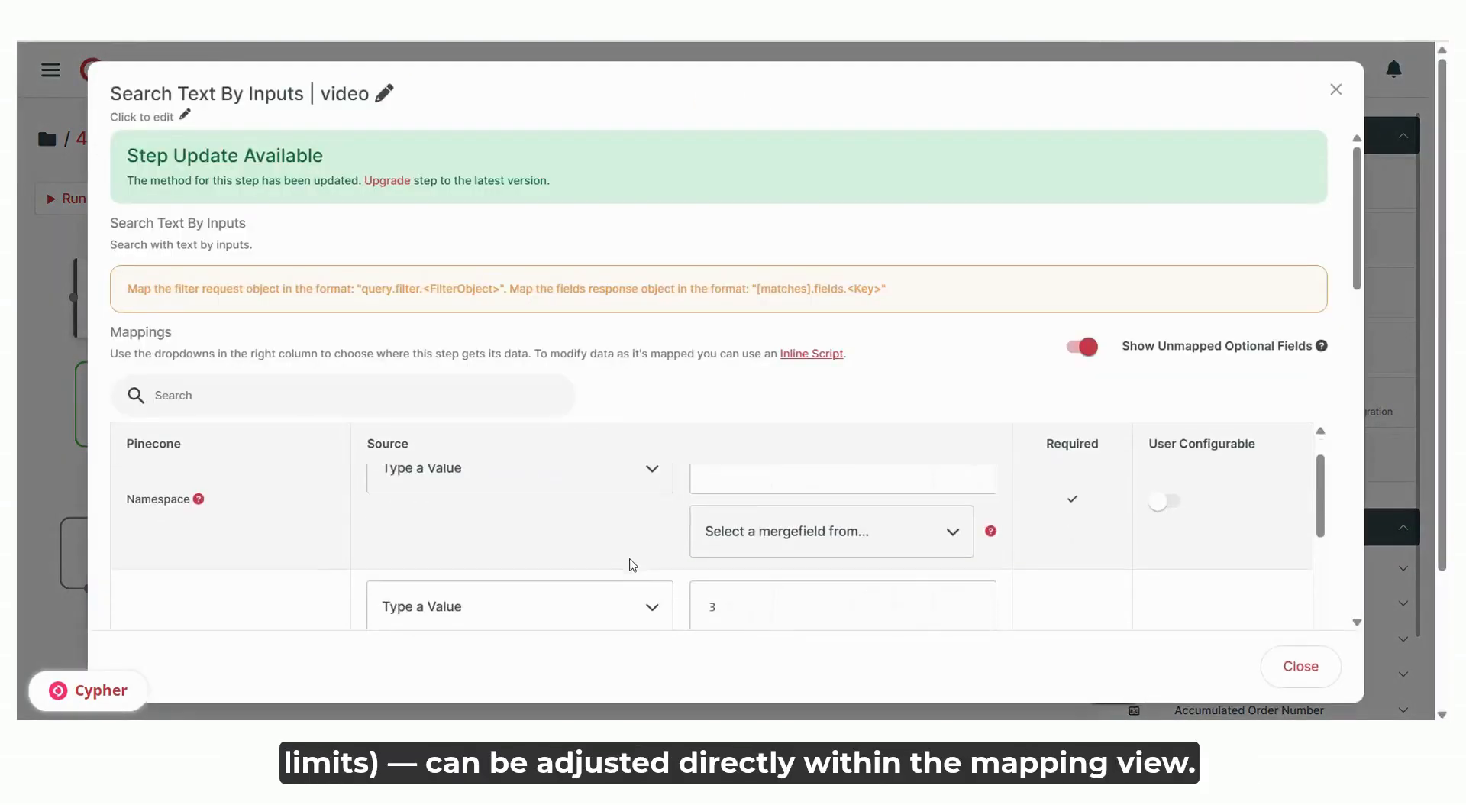
scroll(630, 566, "down", 3)
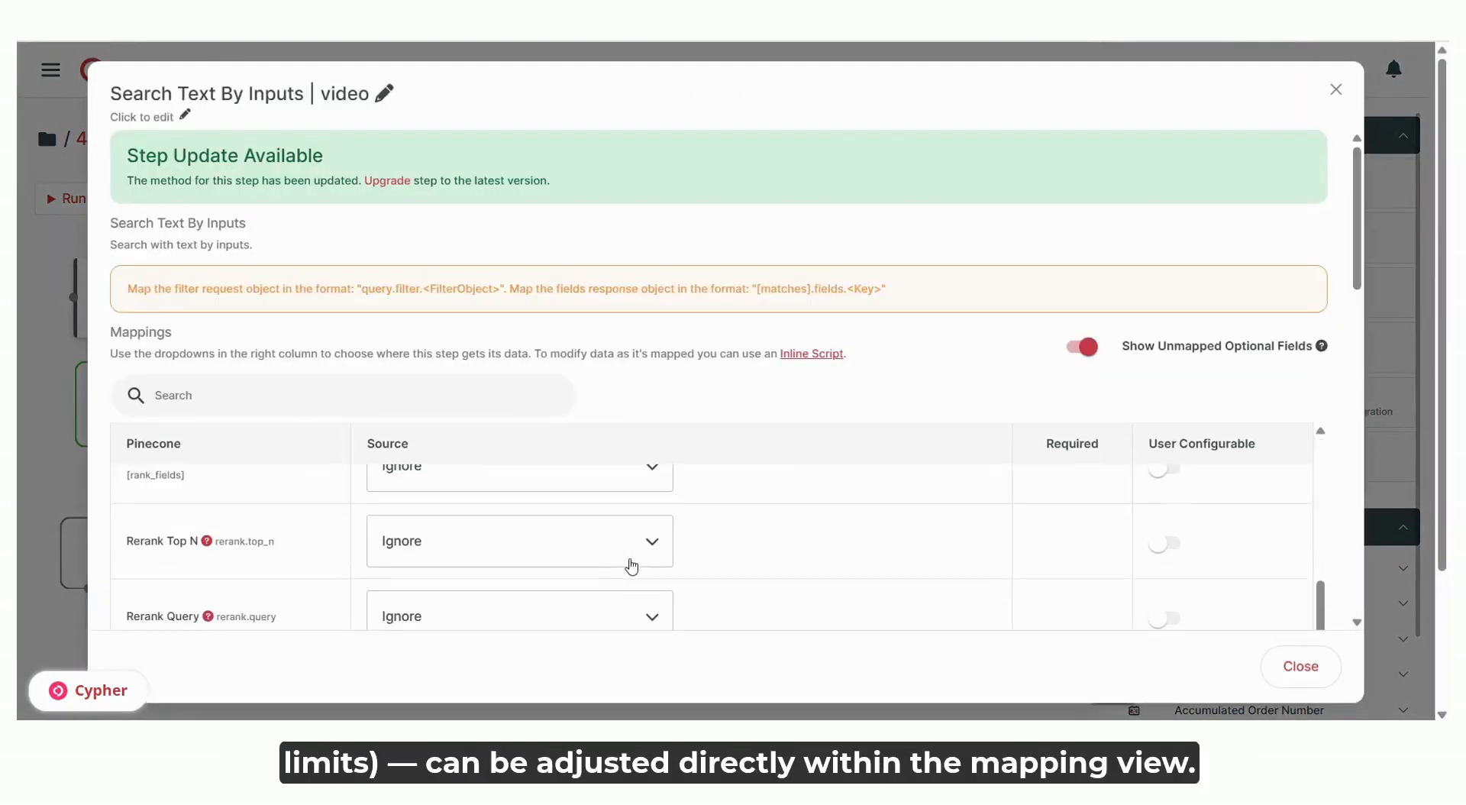
left_click(1310, 679)
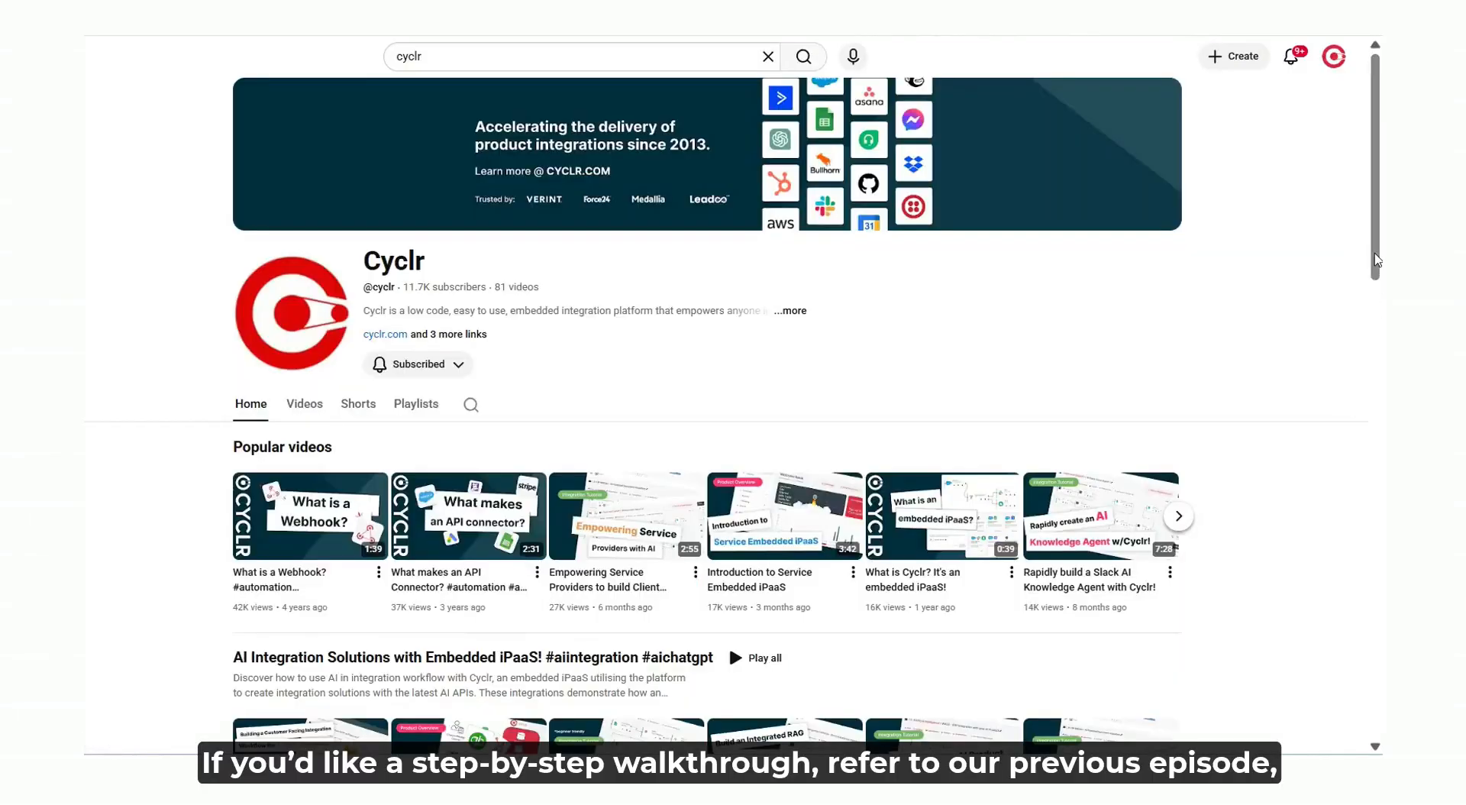
On Cyclr's YouTube channel, find and open the video Build an Integrated RAG Knowledge Agent with Pinecone Episode 1
scroll(1371, 290, "down", 2)
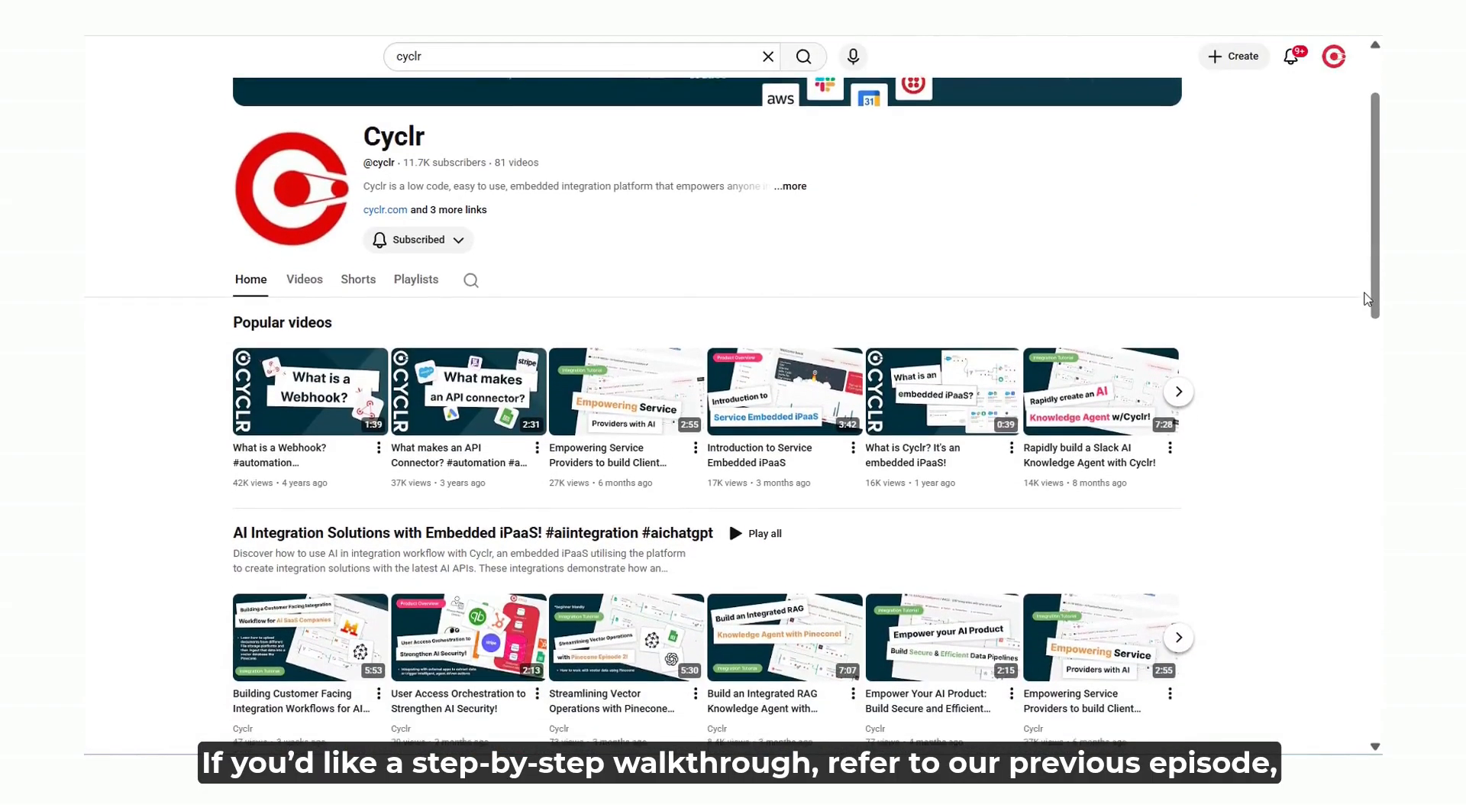
scroll(1173, 516, "down", 1)
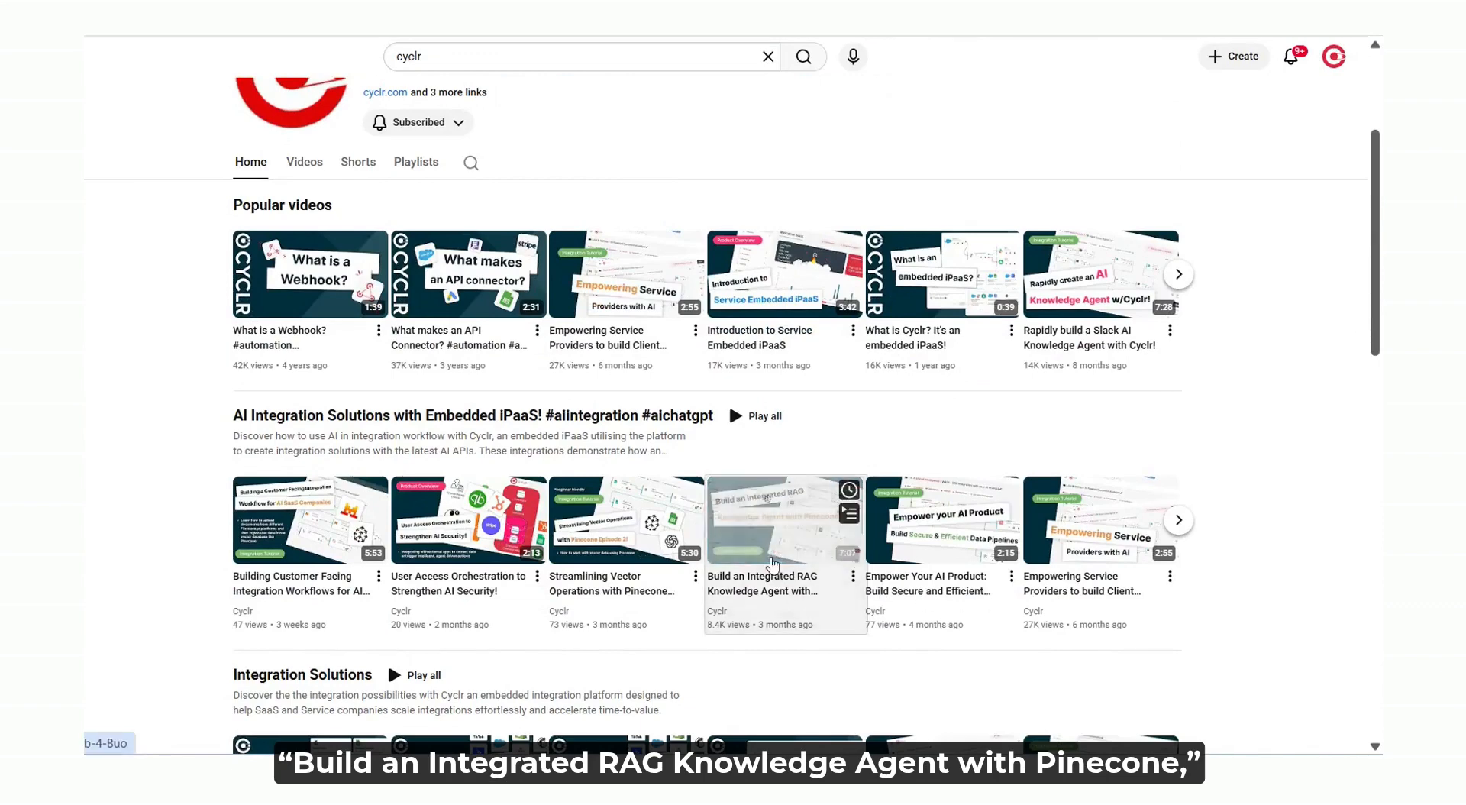
left_click(773, 565)
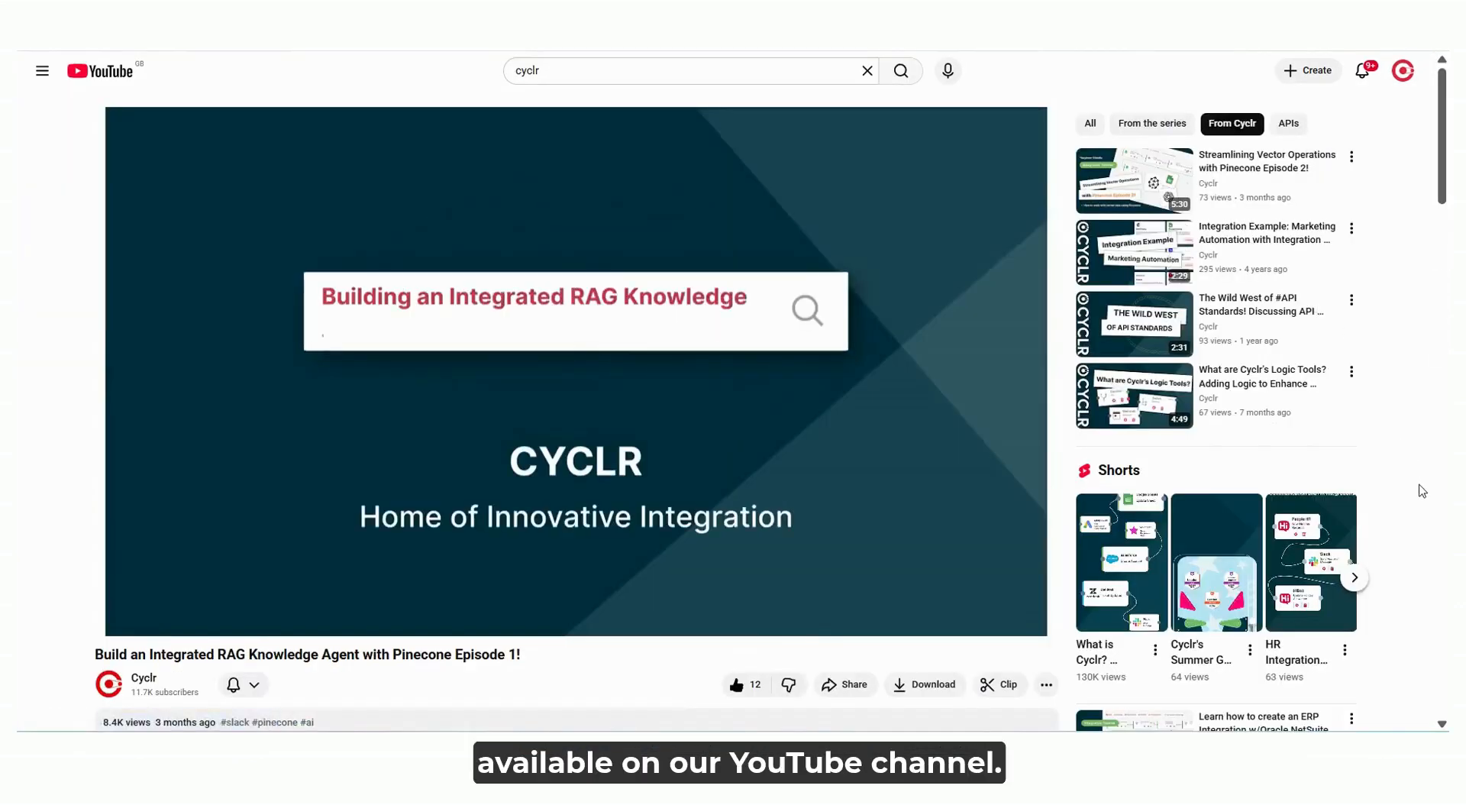